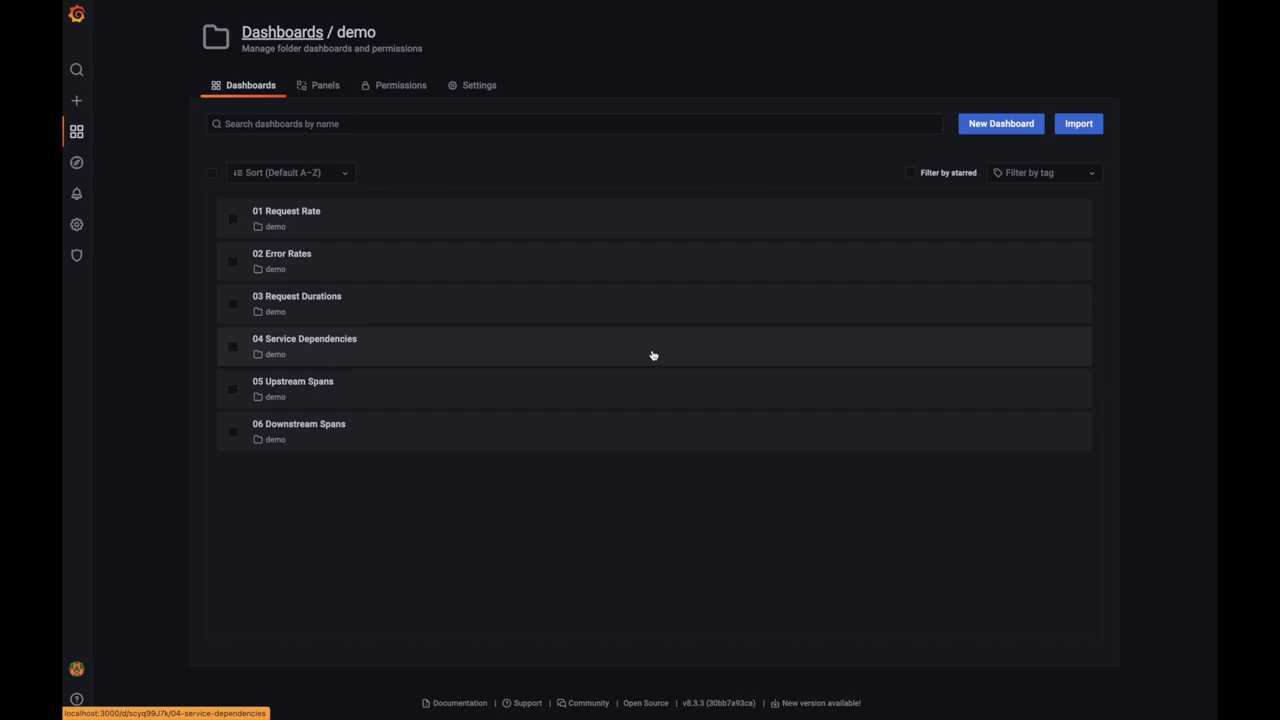
# Open the 01 Request Rate dashboard from the demo folder and examine the one-minute requests-per-second graph
pyautogui.click(363, 219)
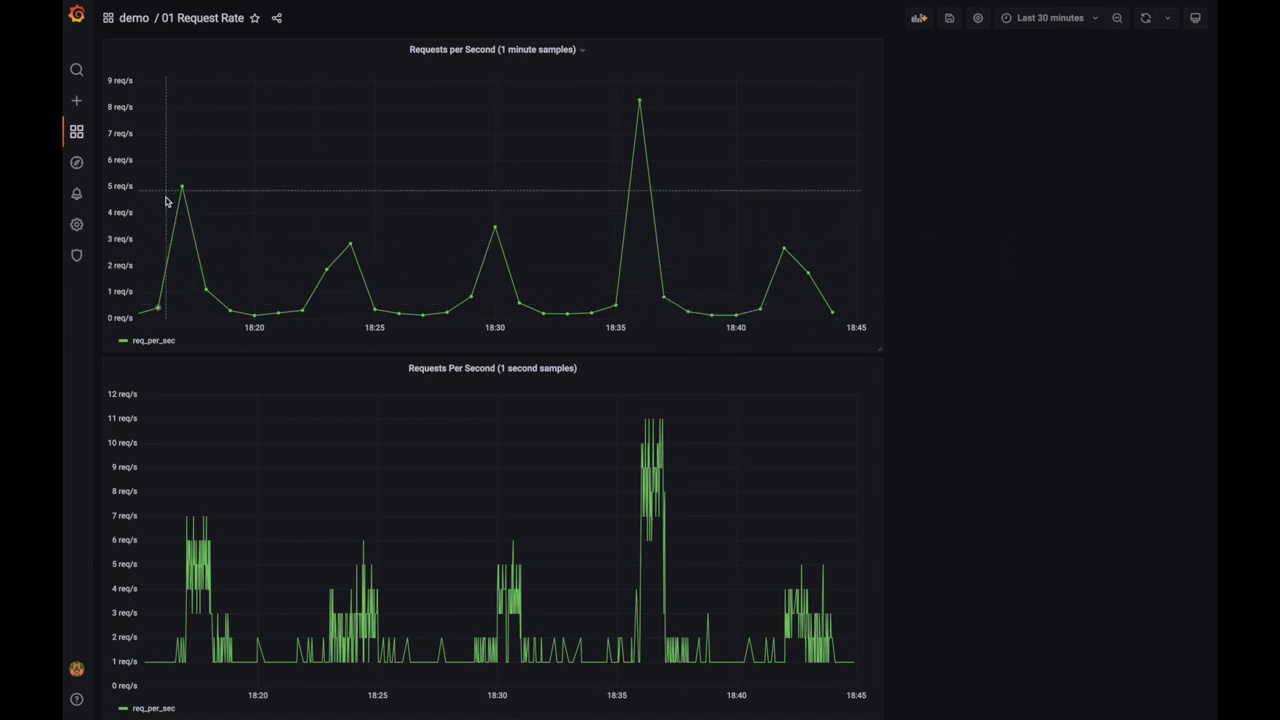
pyautogui.moveTo(183, 205)
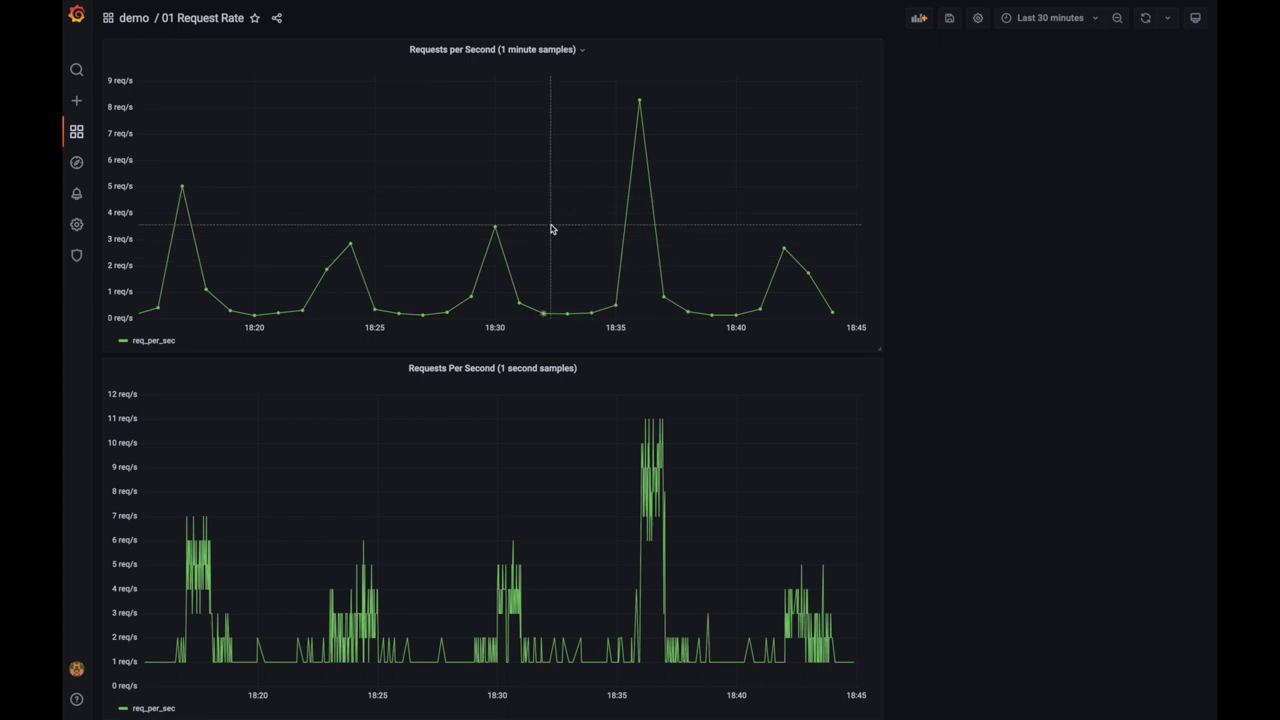
pyautogui.hscroll(-3, 550, 229)
# Switch to the slide presentation, review the diagram on The Demo System slide, and return to Grafana
pyautogui.press('super+Tab')
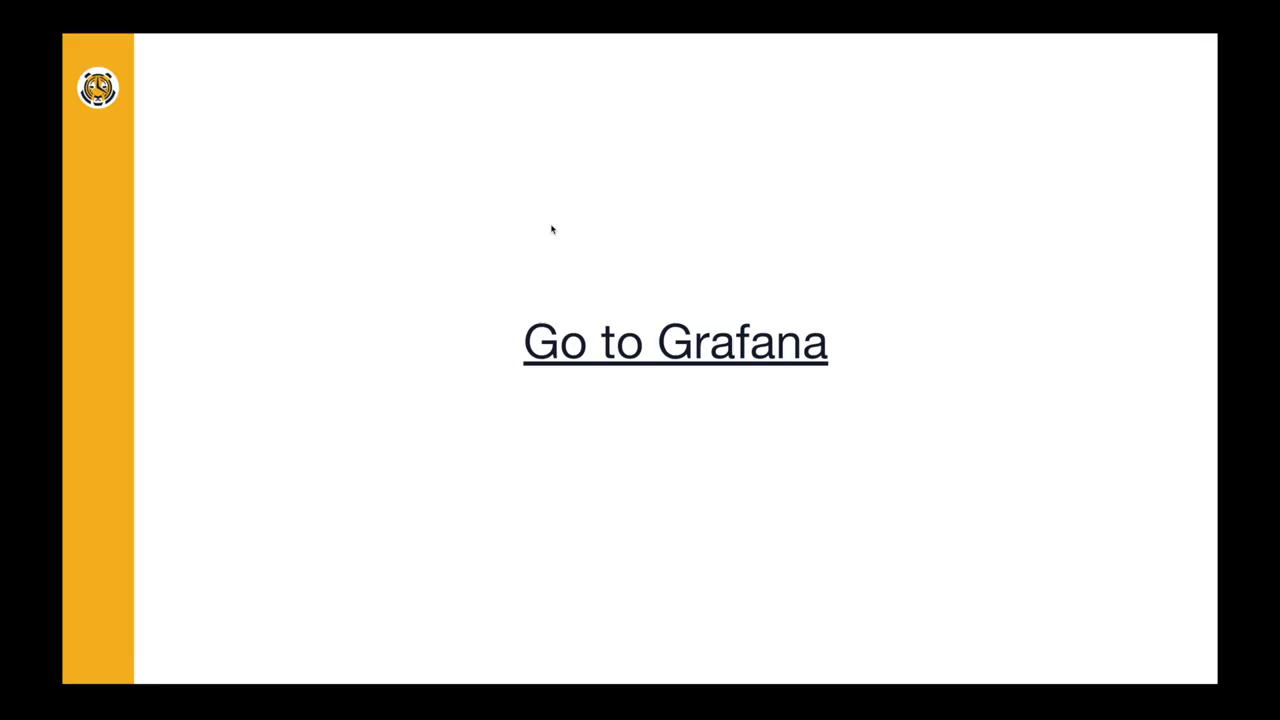
pyautogui.press('Right')
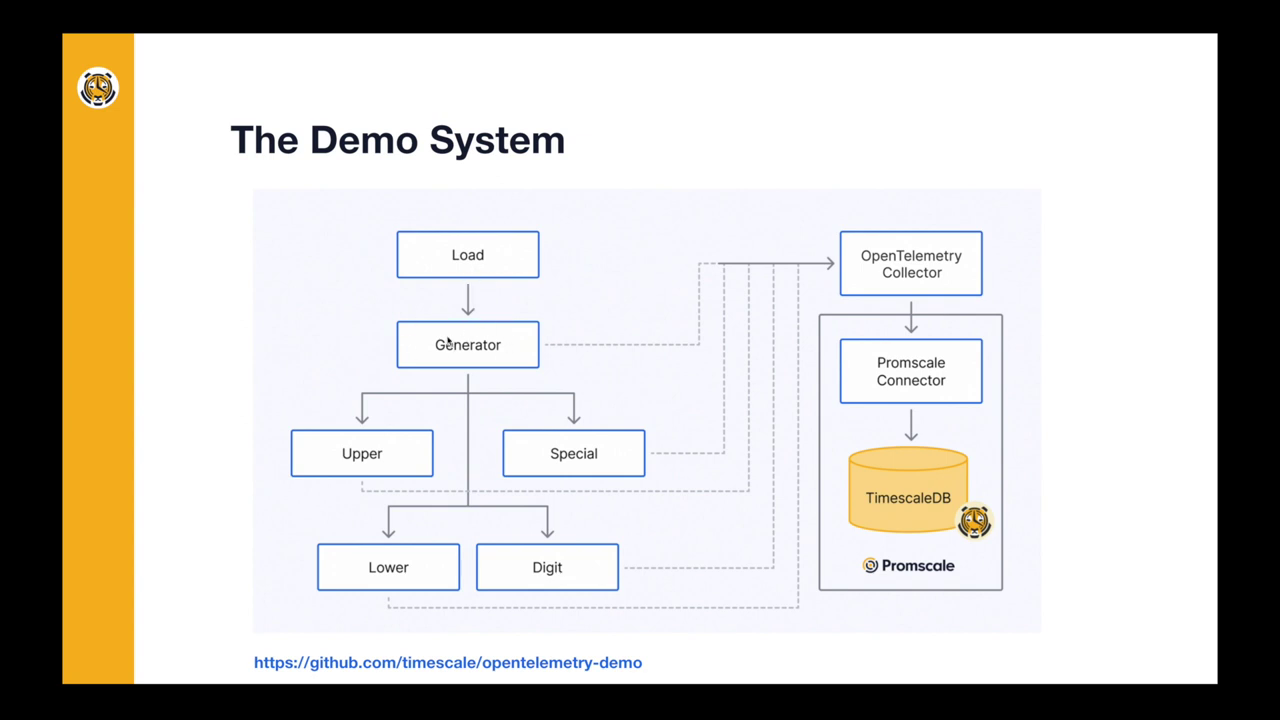
pyautogui.hotkey('alt', 'Tab')
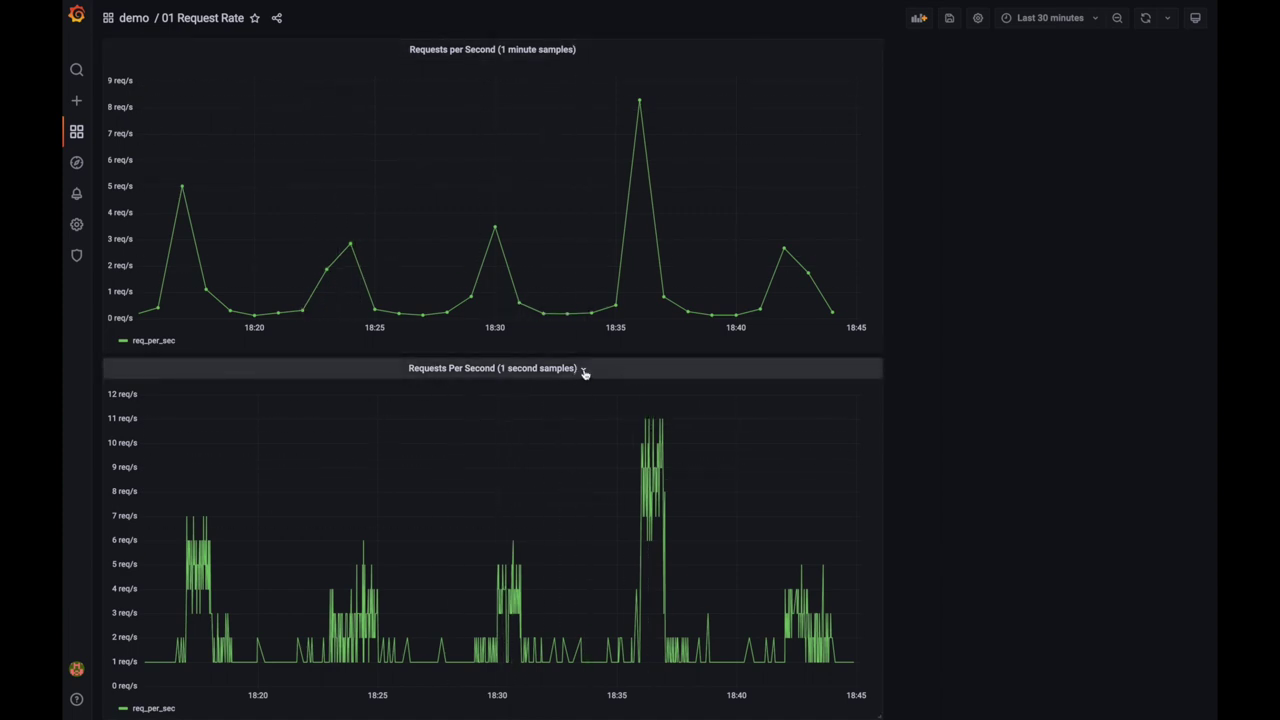
# Open the Requests Per Second (1 second samples) panel for editing and highlight its entire SQL query
pyautogui.click(582, 370)
pyautogui.click(557, 408)
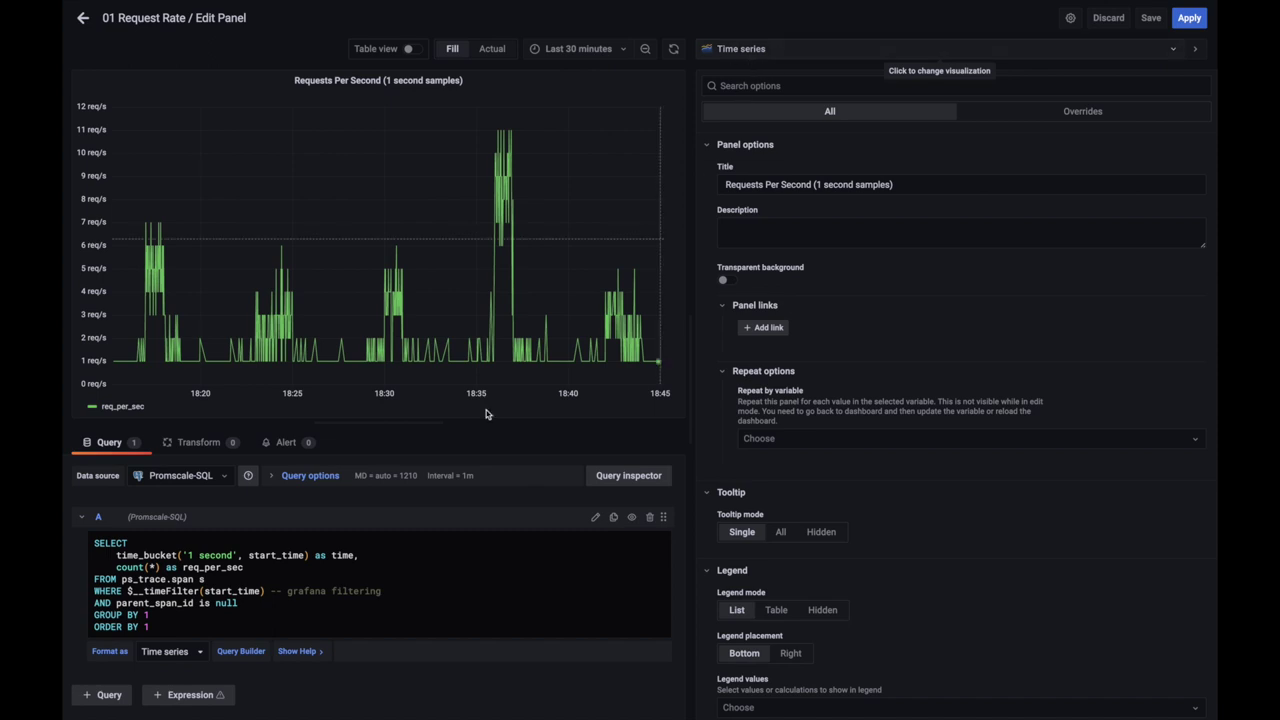
pyautogui.moveTo(95, 543); pyautogui.dragTo(170, 626)
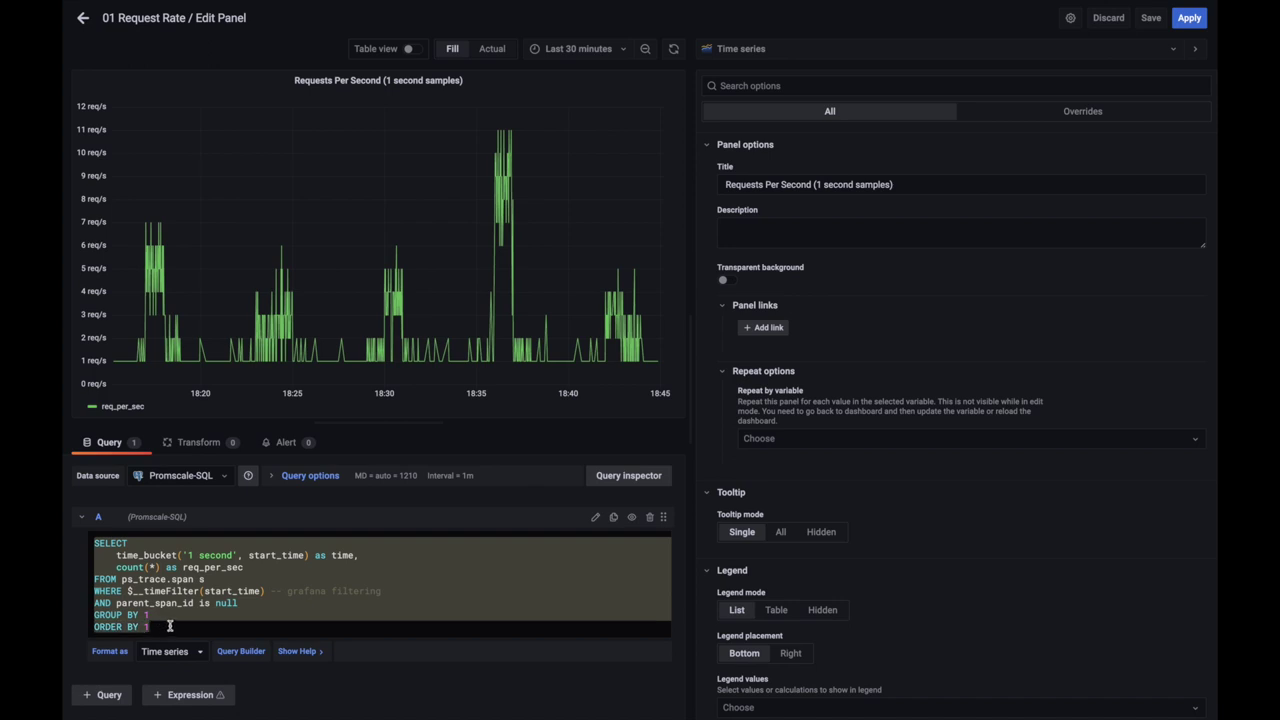
pyautogui.click(170, 626)
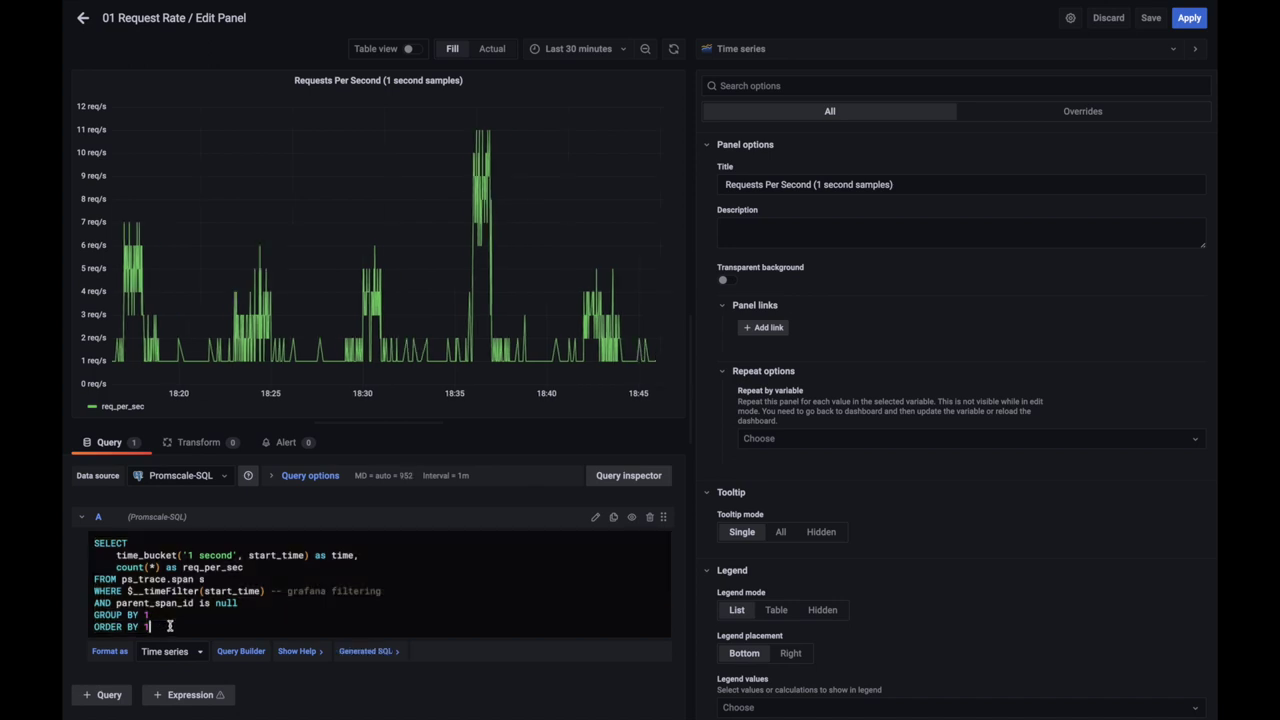
# Highlight the time_bucket('1 second', start_time) line and the GROUP BY 1 clause in the request-rate query
pyautogui.click(105, 590)
pyautogui.press('Up')
pyautogui.press('Up')
pyautogui.press('Up')
pyautogui.press('Up')
pyautogui.moveTo(116, 555); pyautogui.dragTo(365, 555)
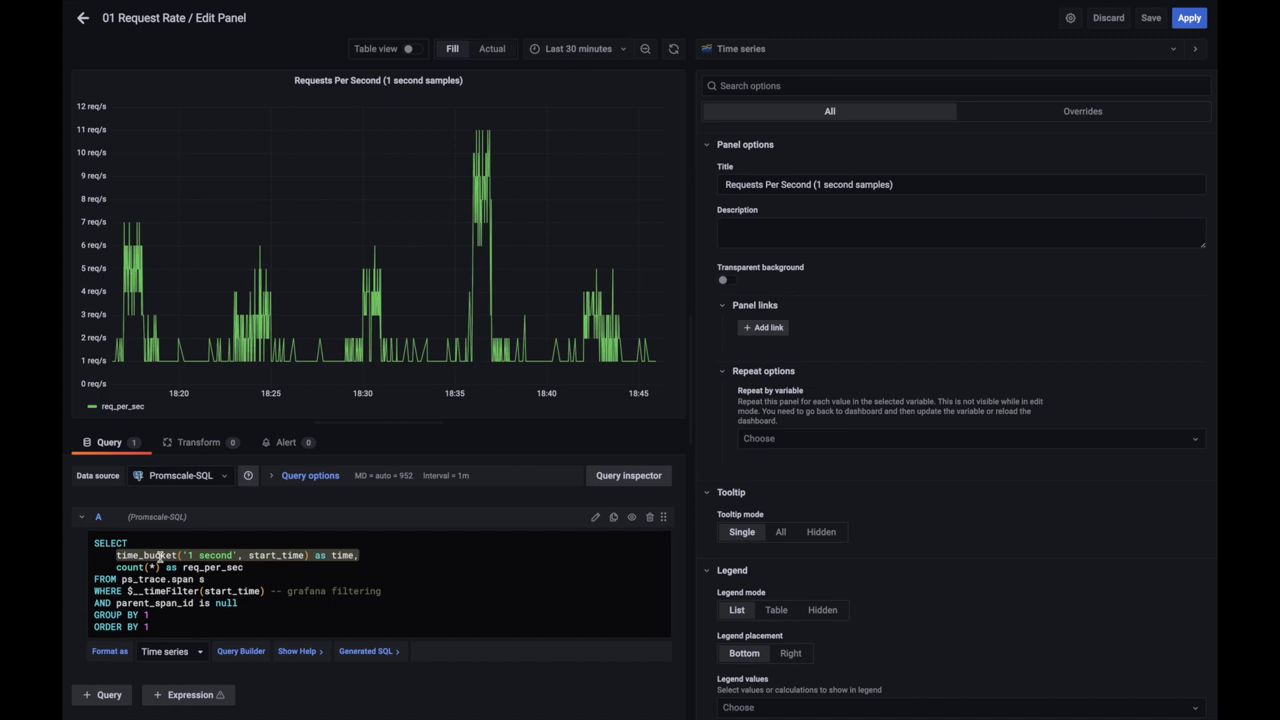
pyautogui.click(96, 615)
pyautogui.moveTo(96, 615); pyautogui.dragTo(152, 615)
pyautogui.click(146, 555)
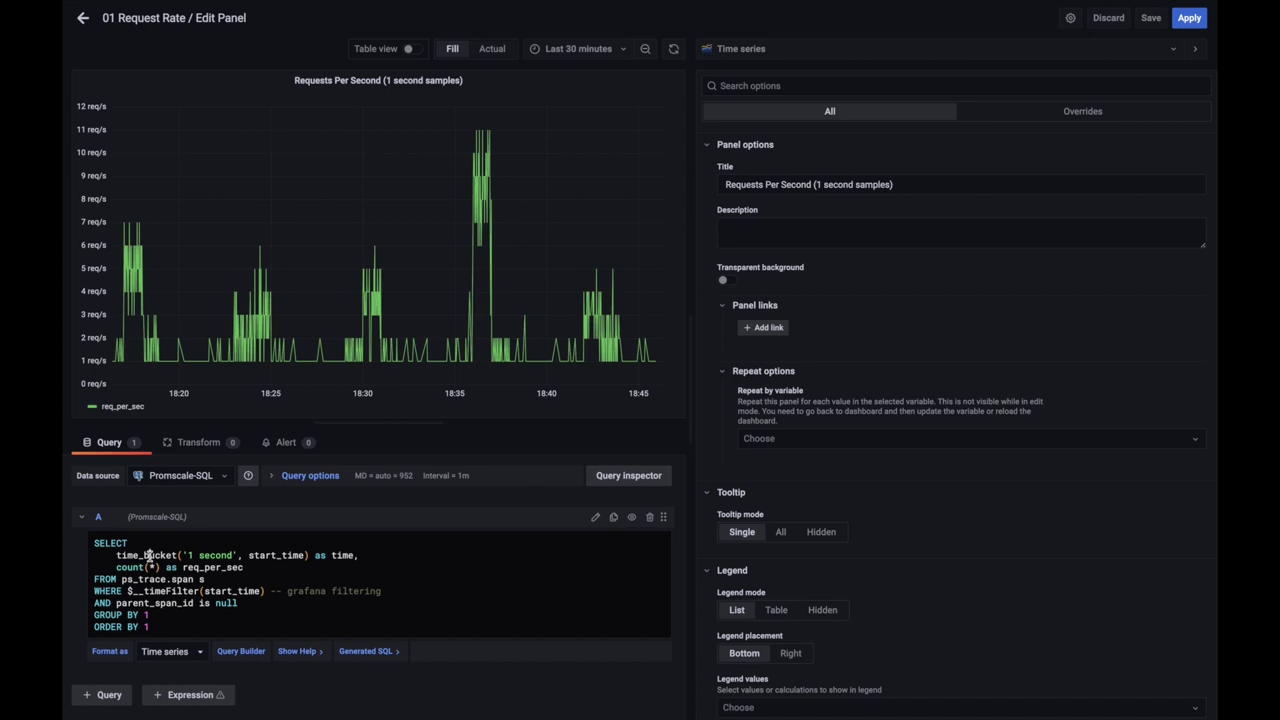
# Highlight the count(*) aggregate, the ps_trace.span source and the parent_span_id filter column in the request-rate query
pyautogui.moveTo(116, 567); pyautogui.dragTo(165, 567)
pyautogui.moveTo(121, 579); pyautogui.dragTo(225, 578)
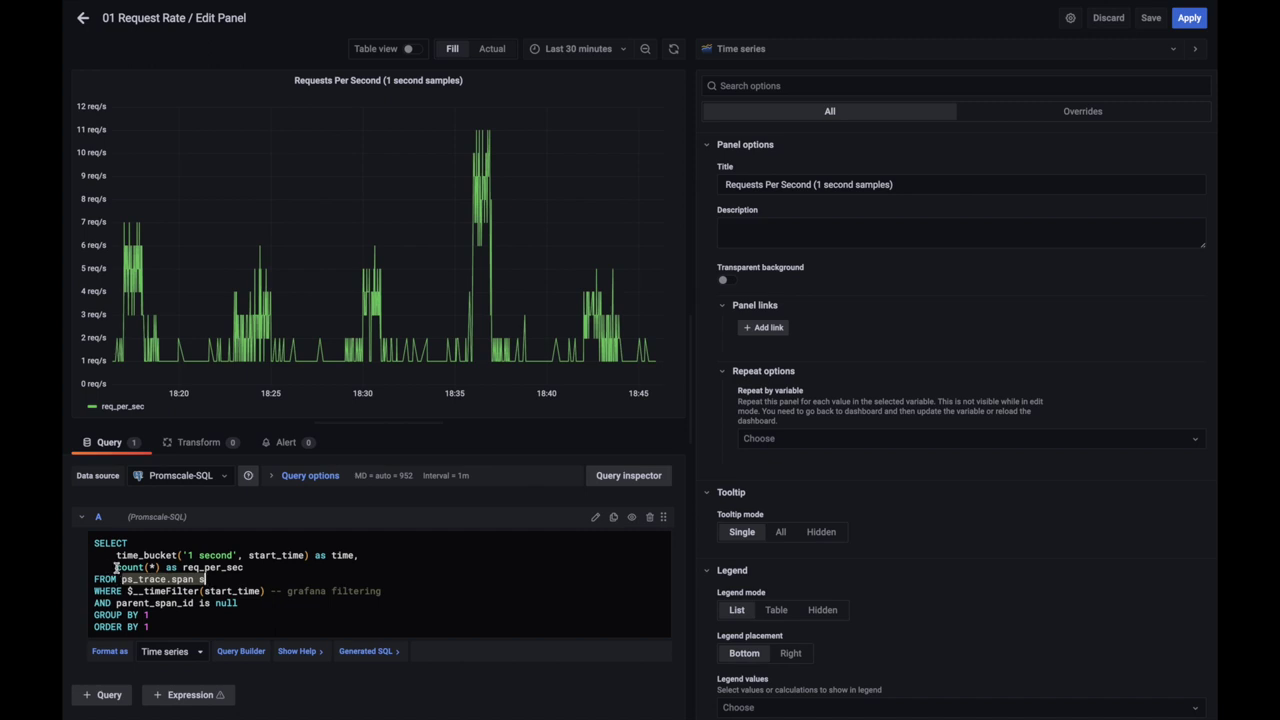
pyautogui.moveTo(116, 567); pyautogui.dragTo(162, 567)
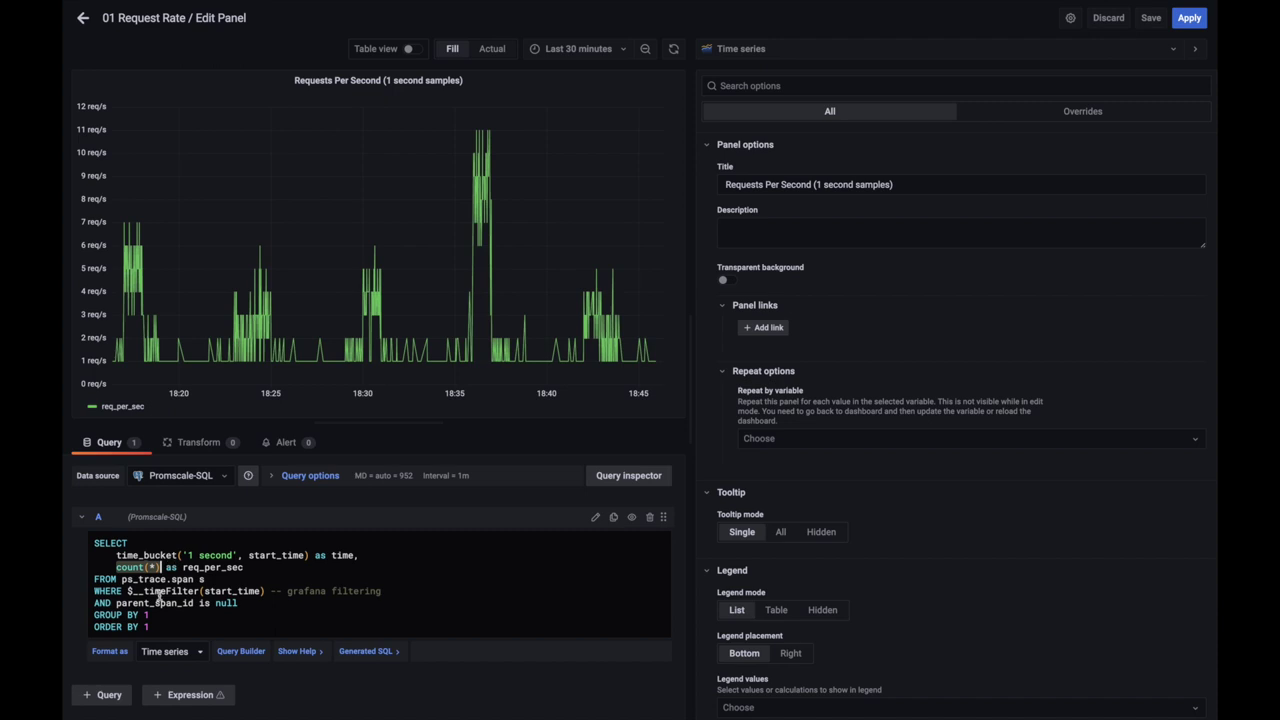
pyautogui.moveTo(116, 603); pyautogui.dragTo(189, 603)
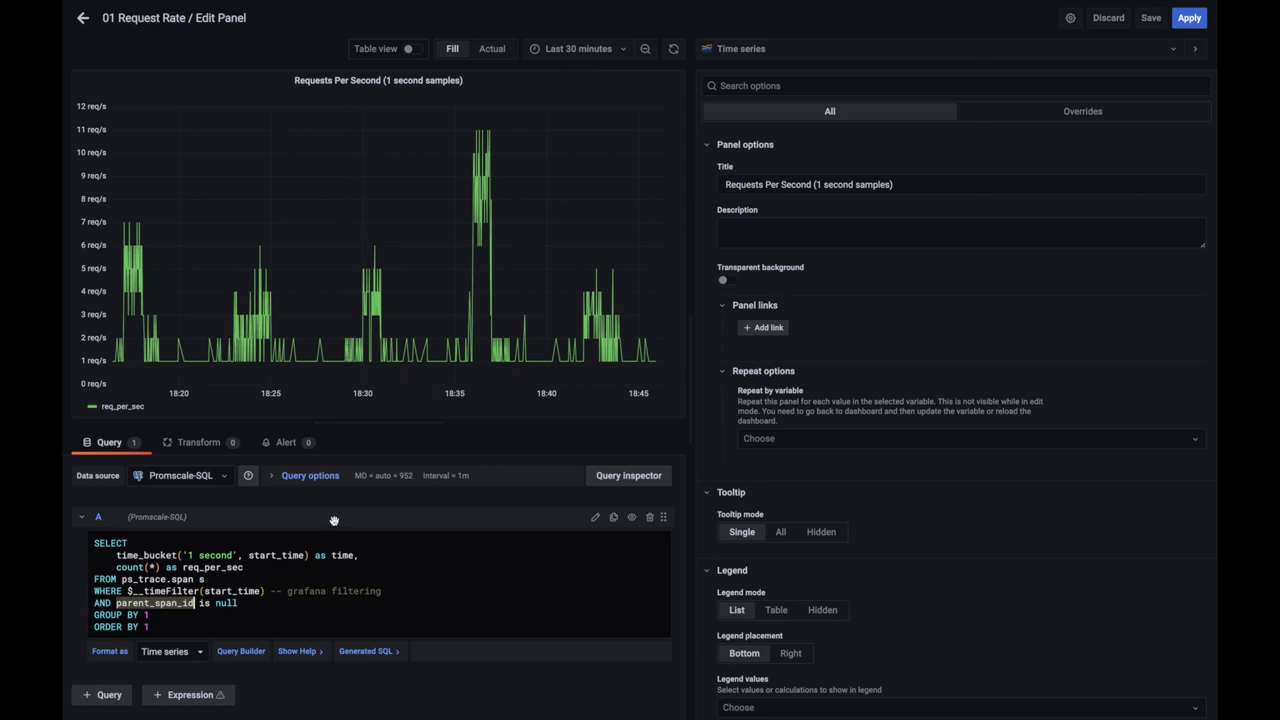
# Leave the panel editor and open the 02 Error Rates dashboard from the demo folder
pyautogui.click(83, 20)
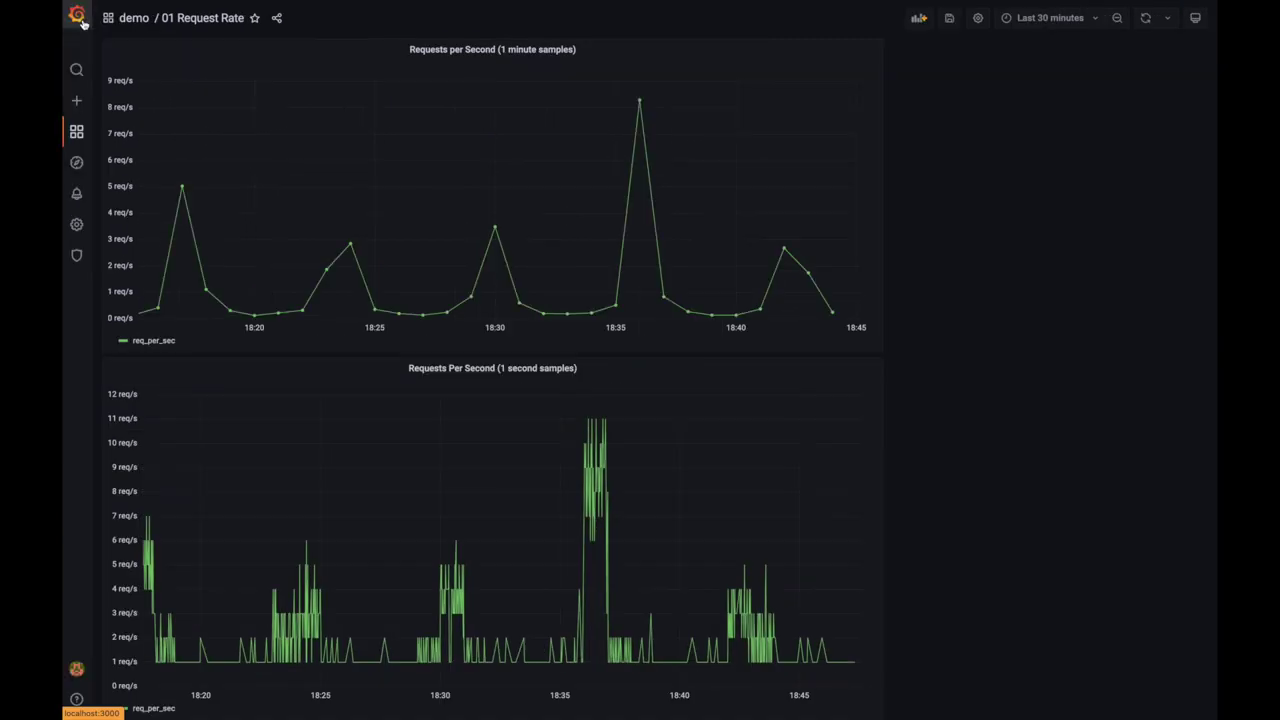
pyautogui.click(186, 20)
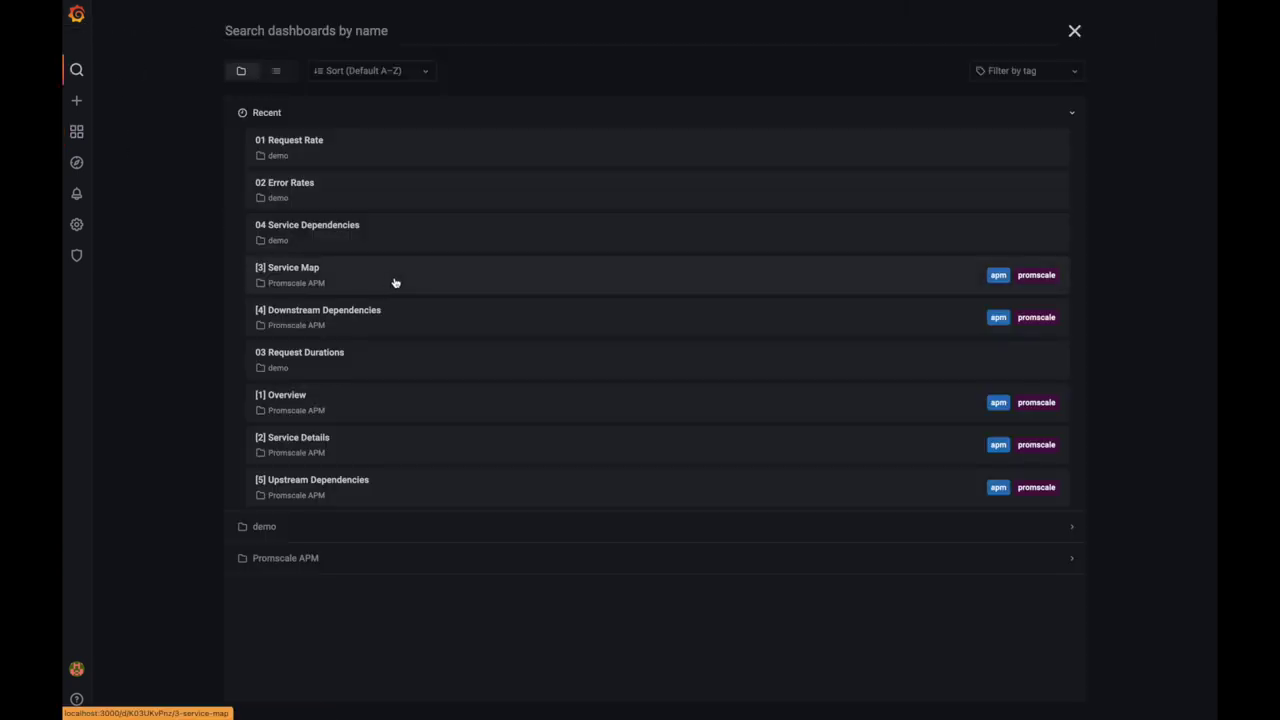
pyautogui.moveTo(186, 8)
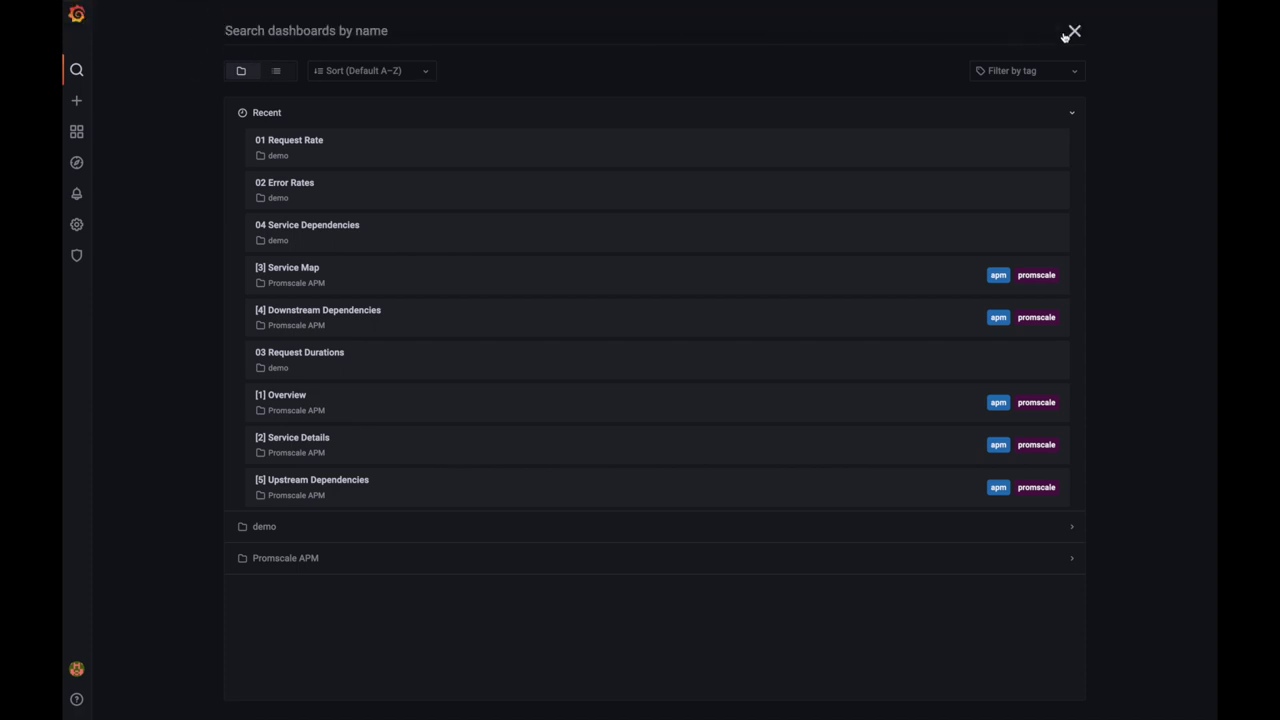
pyautogui.click(1074, 31)
pyautogui.click(140, 21)
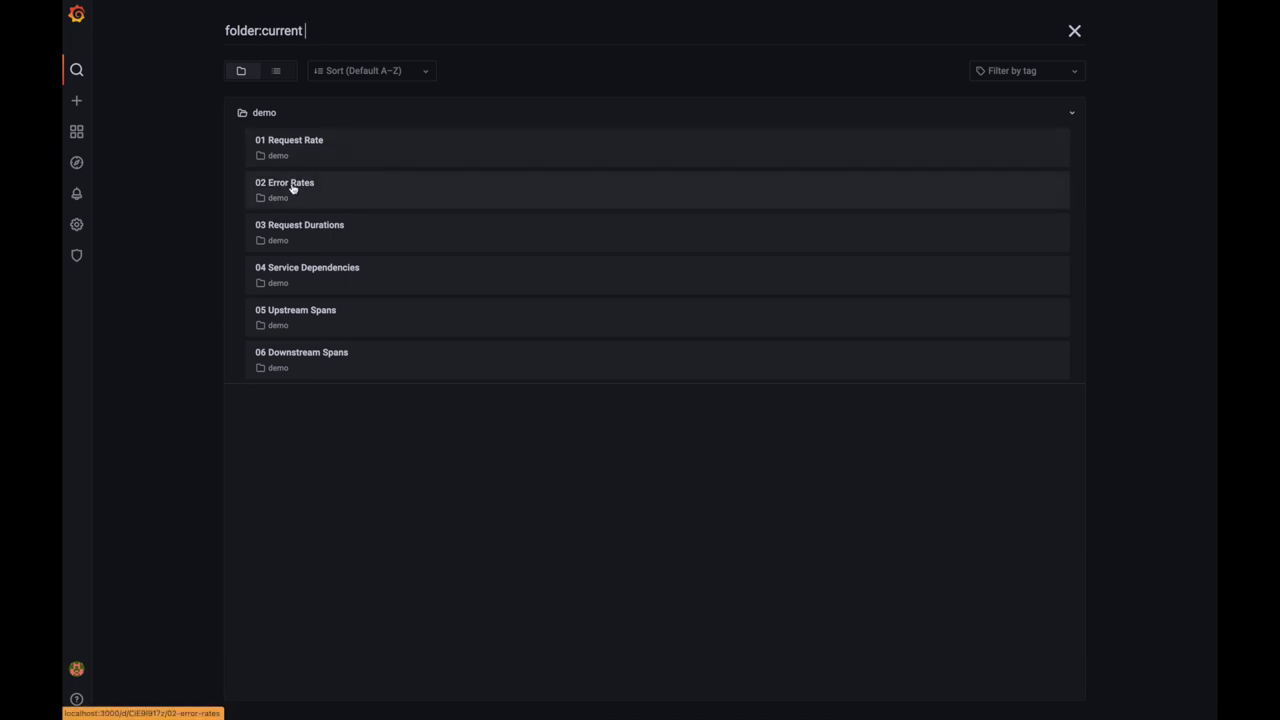
pyautogui.click(302, 189)
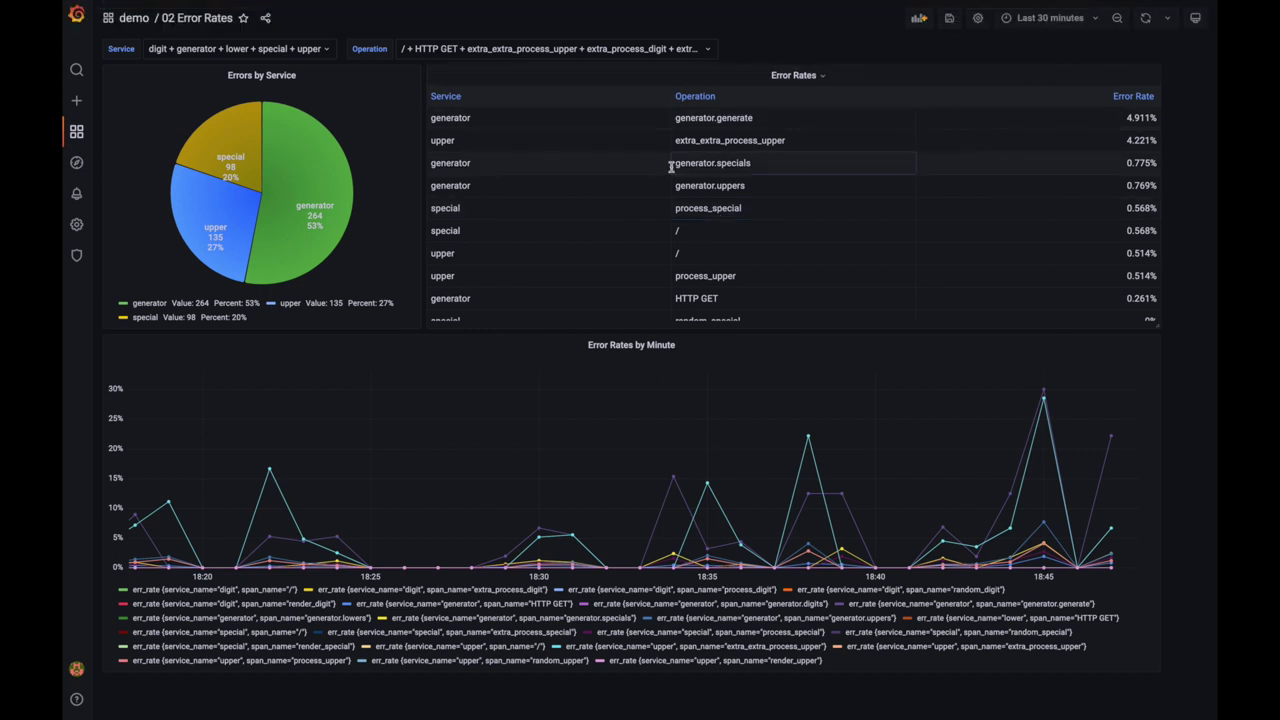
# Open the Error Rates table panel for editing and highlight service_name in the outer SELECT of its query
pyautogui.click(823, 80)
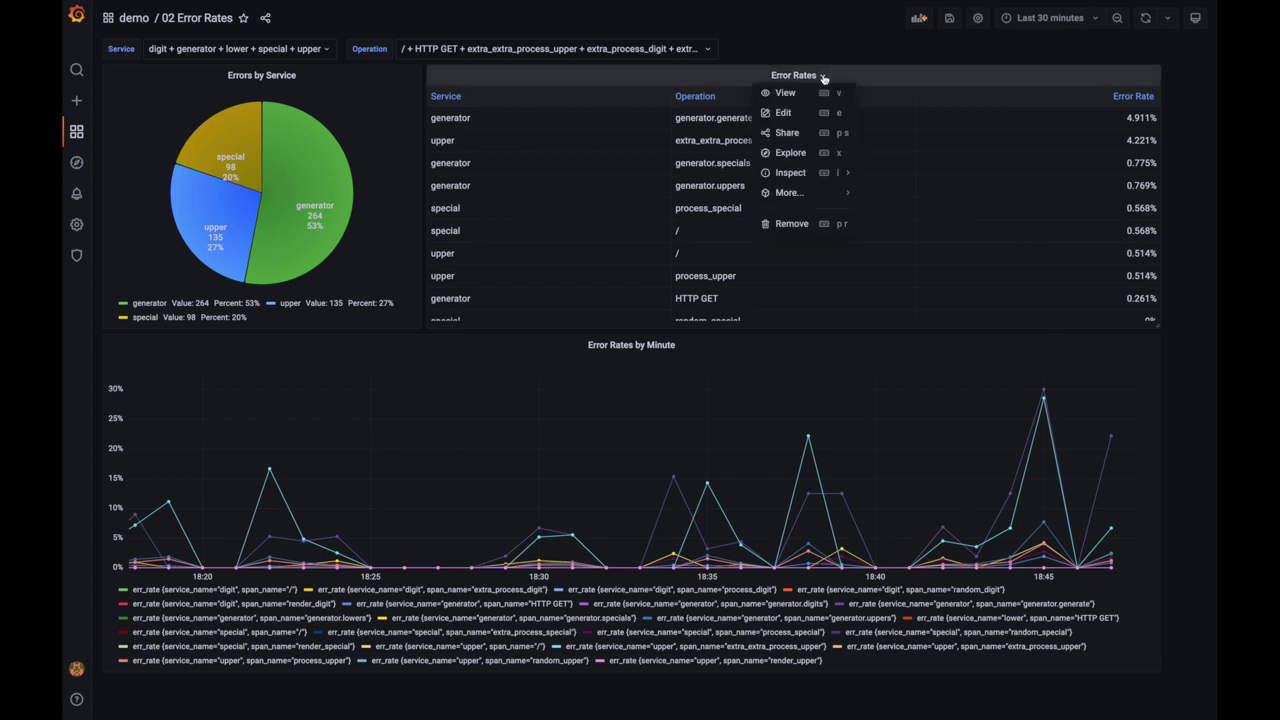
pyautogui.click(789, 115)
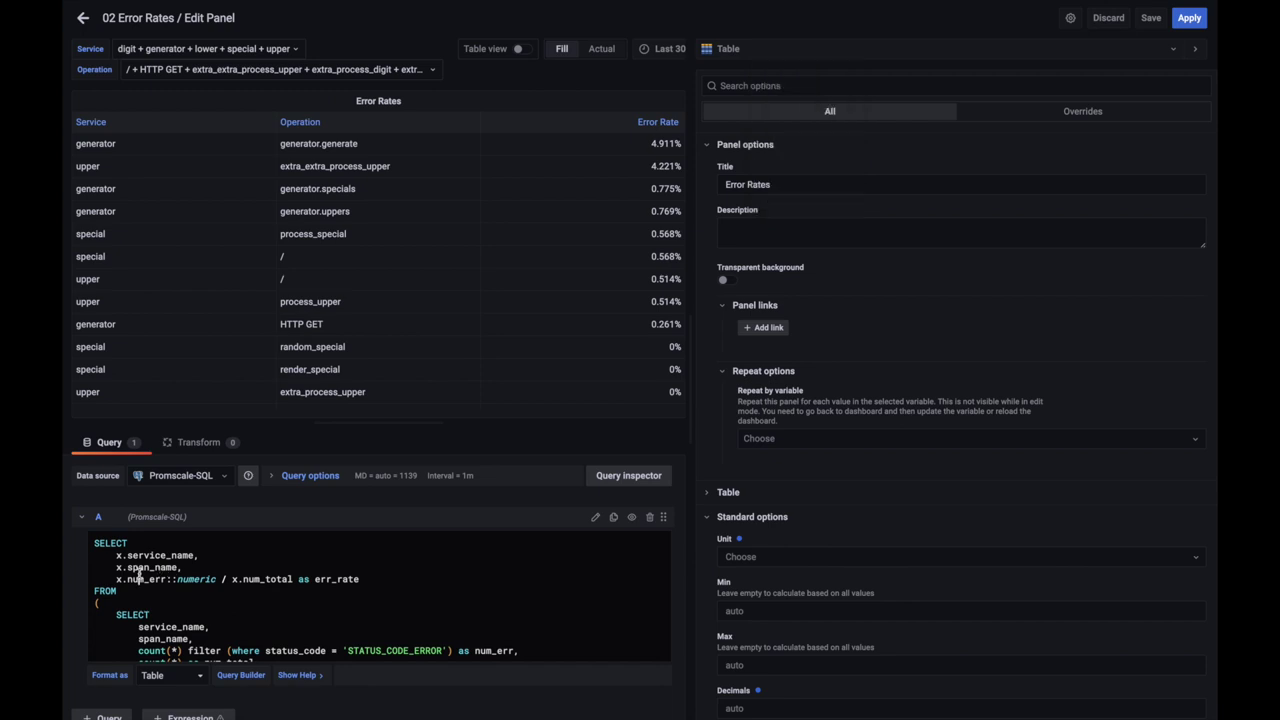
pyautogui.moveTo(127, 555); pyautogui.dragTo(201, 556)
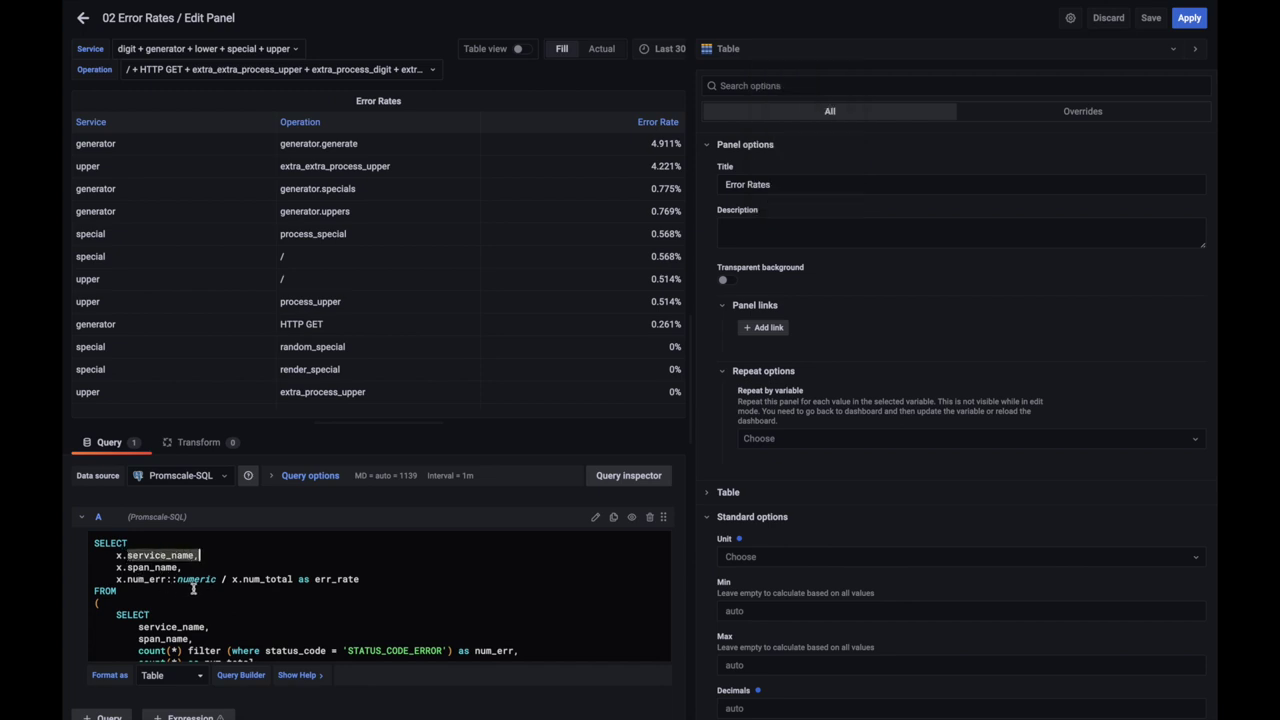
# Shrink the table preview to give the query section more room and look through the full error-rate SQL
pyautogui.scroll(-3, 193, 589)
pyautogui.scroll(2, 193, 589)
pyautogui.scroll(1, 131, 567)
pyautogui.moveTo(411, 425); pyautogui.dragTo(411, 333)
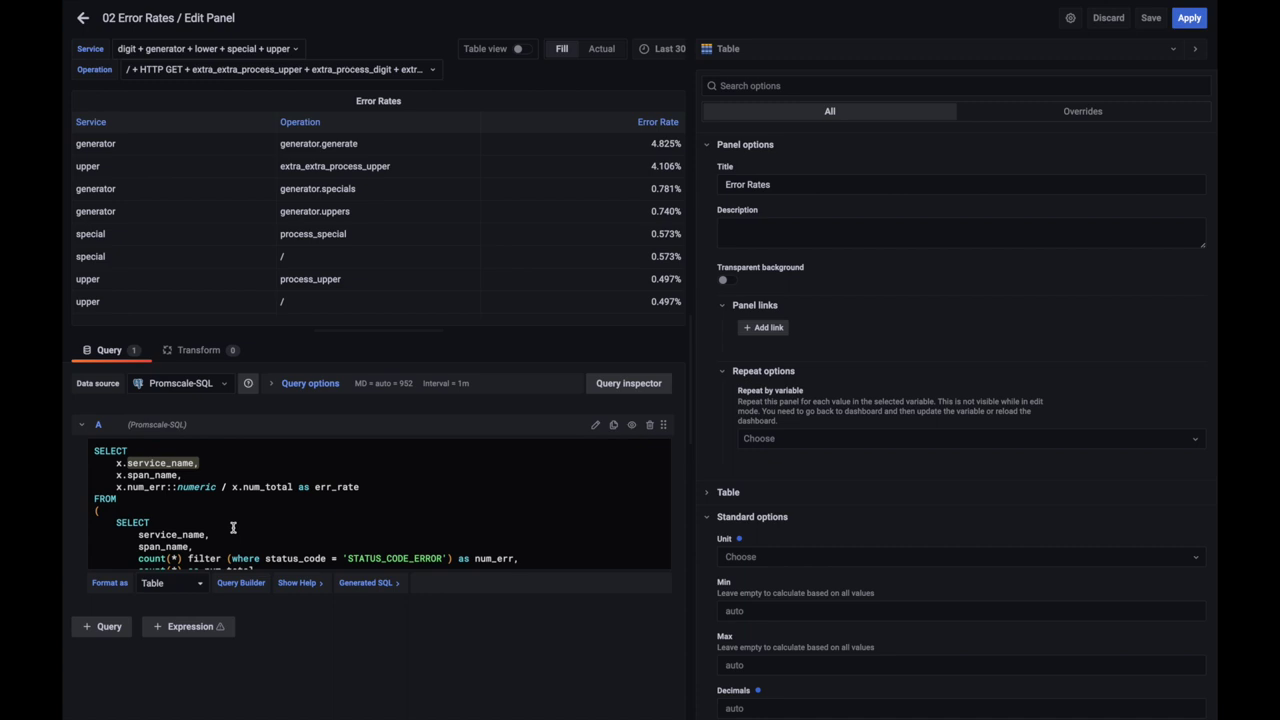
pyautogui.scroll(-5, 207, 530)
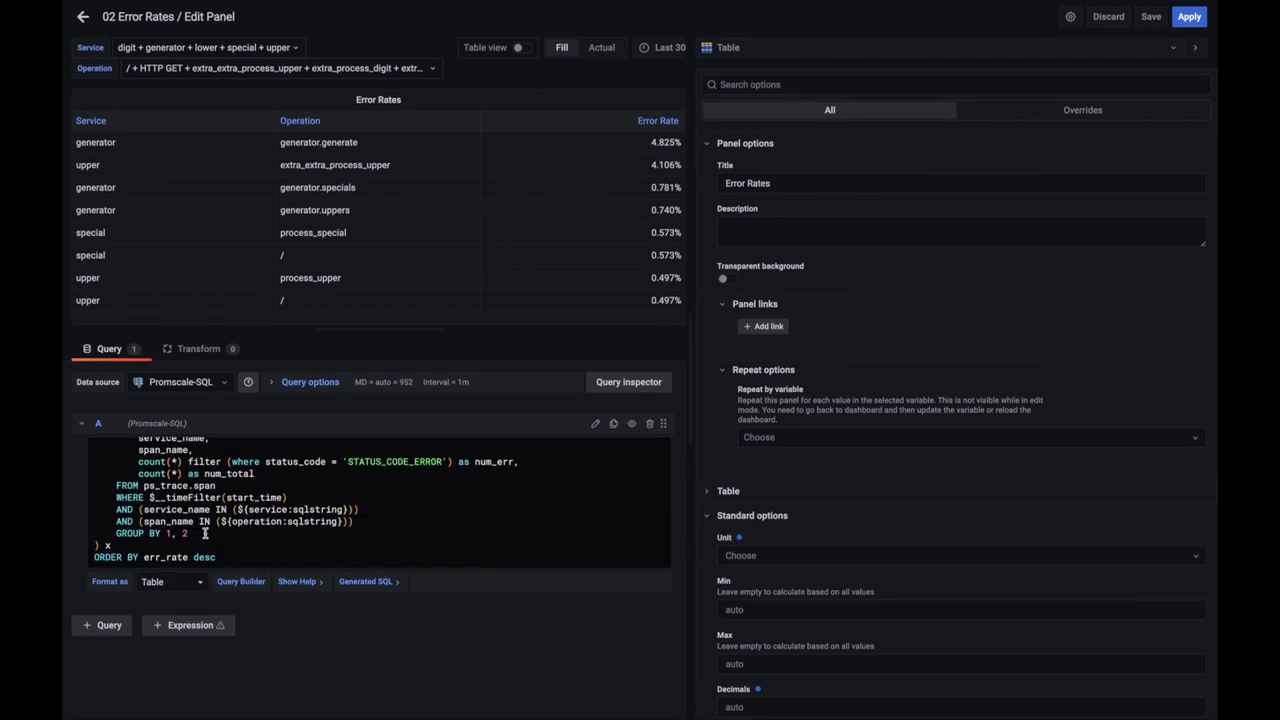
pyautogui.scroll(3, 207, 530)
pyautogui.scroll(-2, 207, 522)
pyautogui.scroll(1, 160, 490)
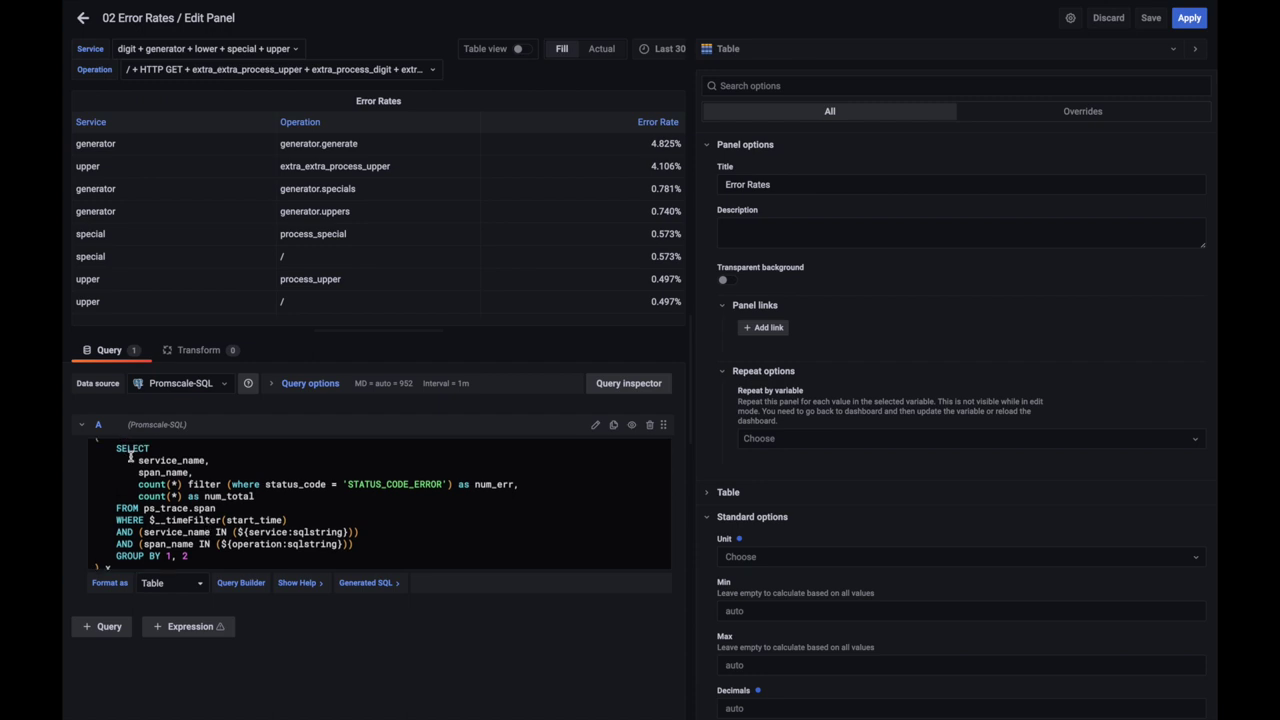
# Highlight the subquery's ps_trace.span source, the service_name and span_name columns, the filtered error count(*), and count(*) as num_total
pyautogui.moveTo(145, 508); pyautogui.dragTo(211, 509)
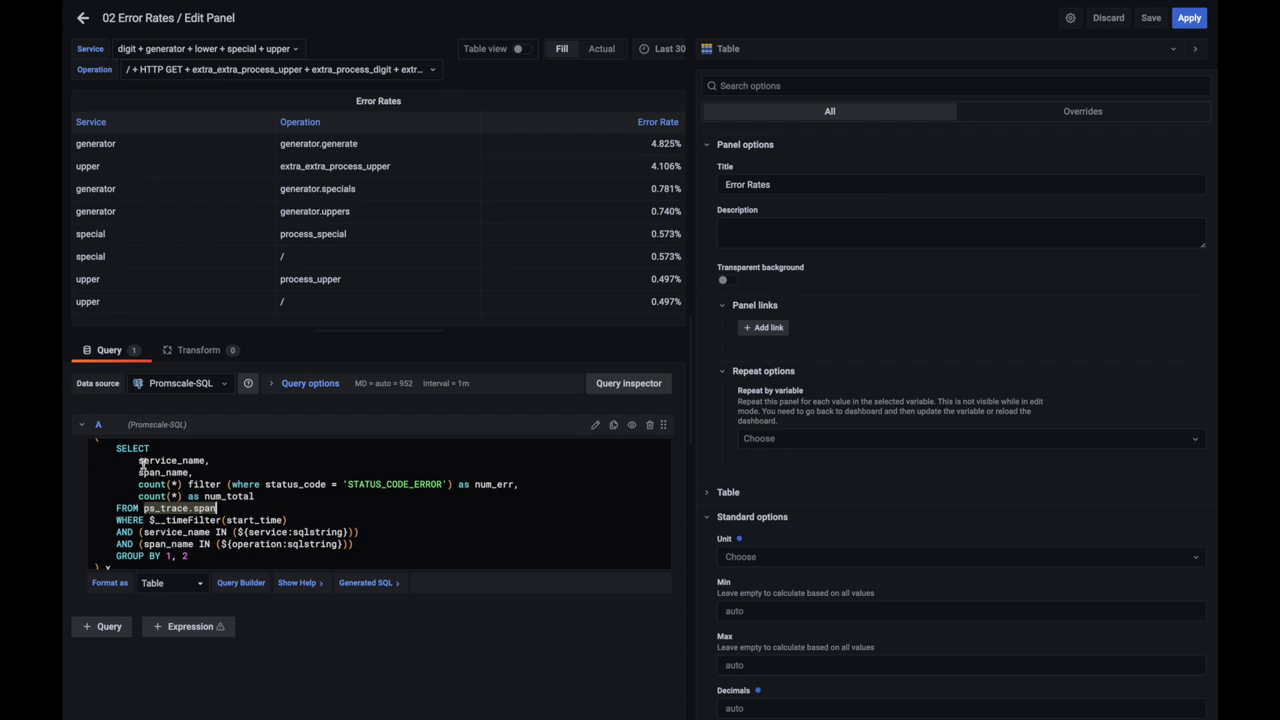
pyautogui.moveTo(138, 460); pyautogui.dragTo(212, 460)
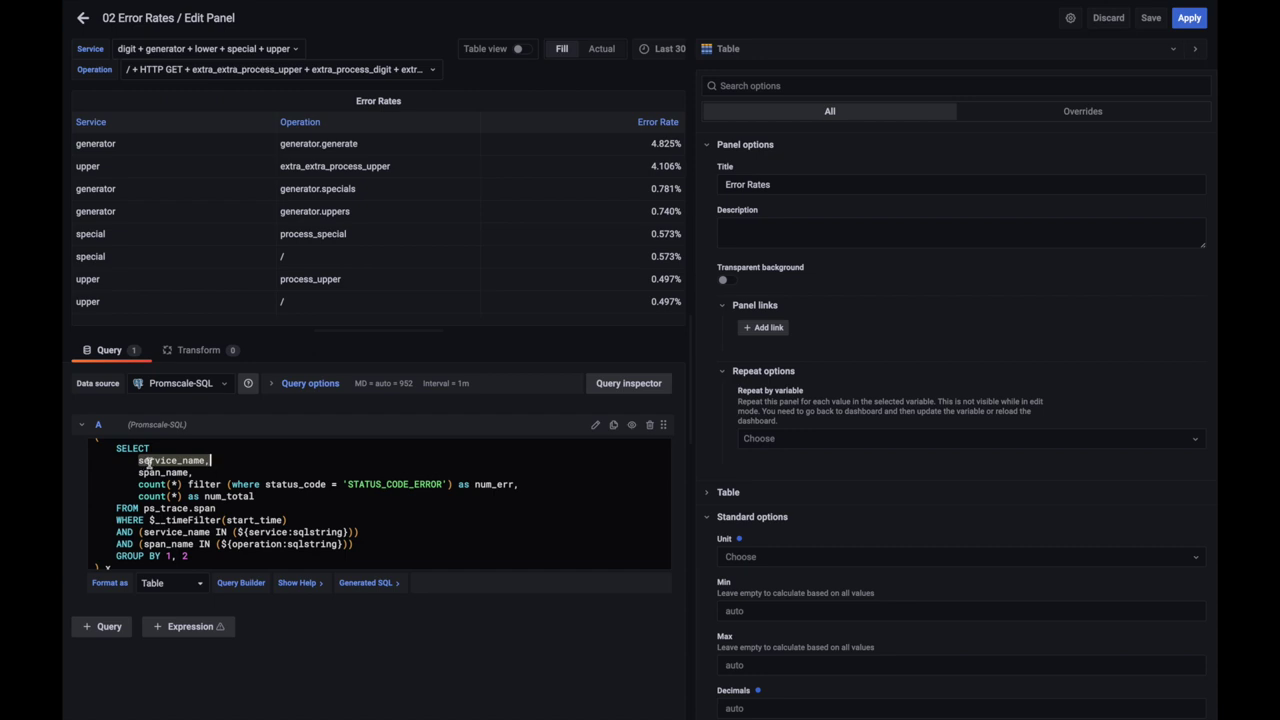
pyautogui.moveTo(138, 472); pyautogui.dragTo(204, 472)
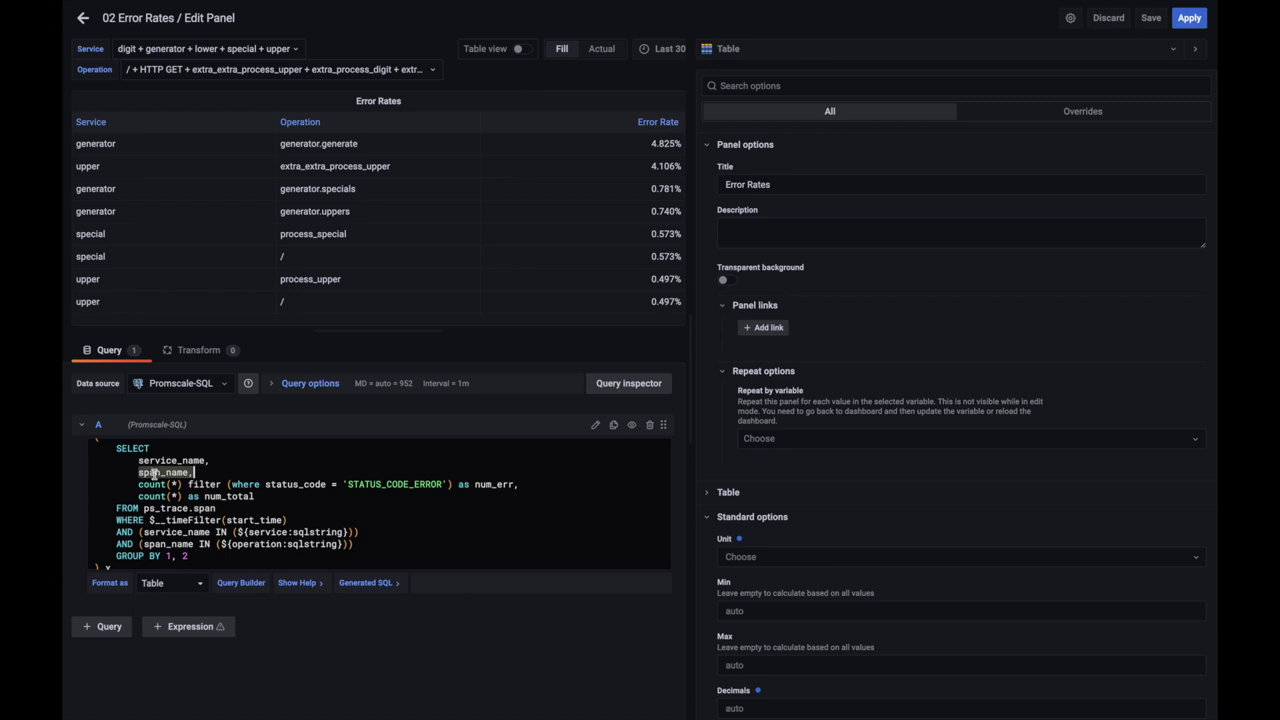
pyautogui.moveTo(138, 484); pyautogui.dragTo(181, 484)
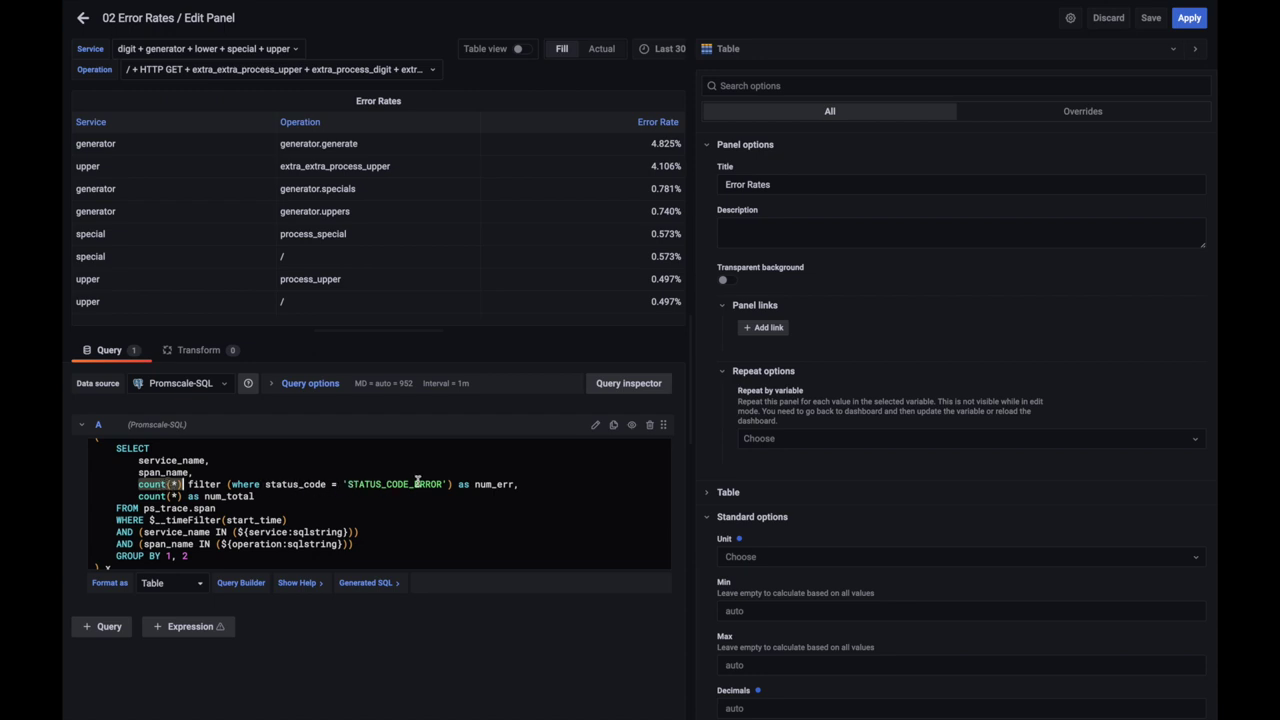
pyautogui.moveTo(137, 496); pyautogui.dragTo(260, 495)
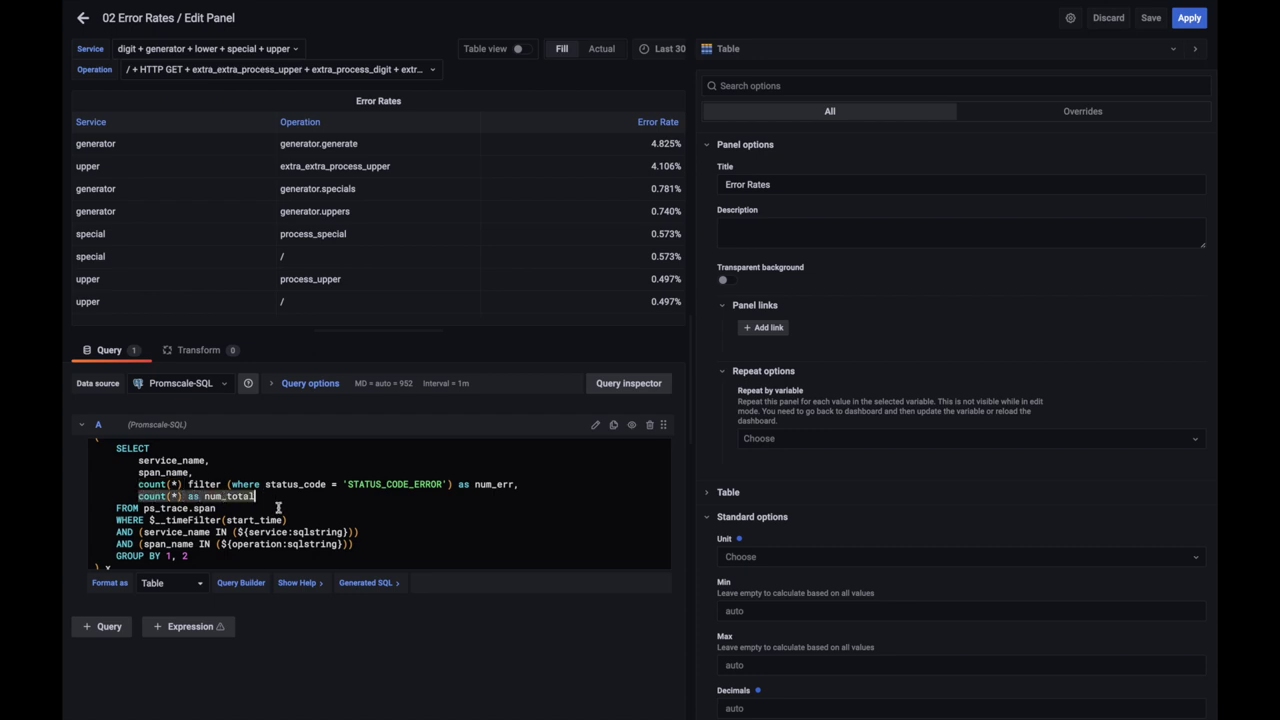
# Highlight the subquery's GROUP BY 1, 2 clause, its two grouping columns, and the service_name IN filter condition
pyautogui.click(139, 532)
pyautogui.moveTo(117, 556); pyautogui.dragTo(189, 556)
pyautogui.moveTo(139, 461); pyautogui.dragTo(208, 470)
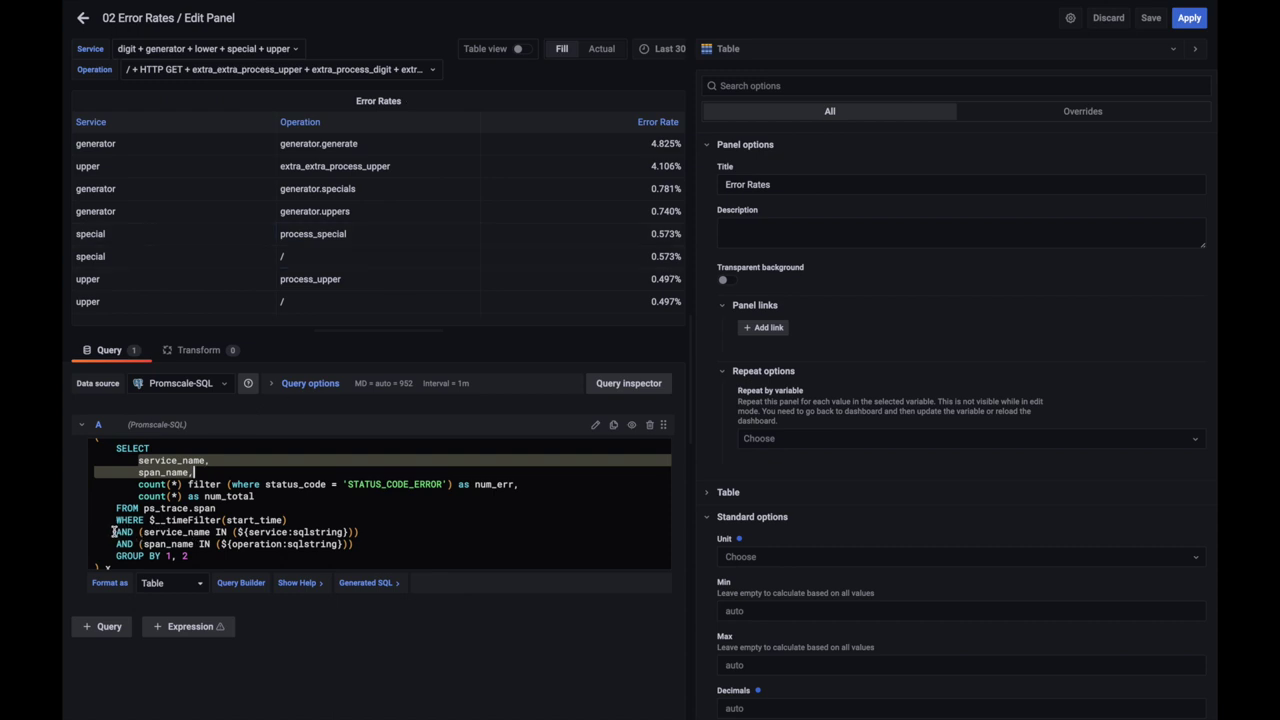
pyautogui.moveTo(113, 531); pyautogui.dragTo(357, 531)
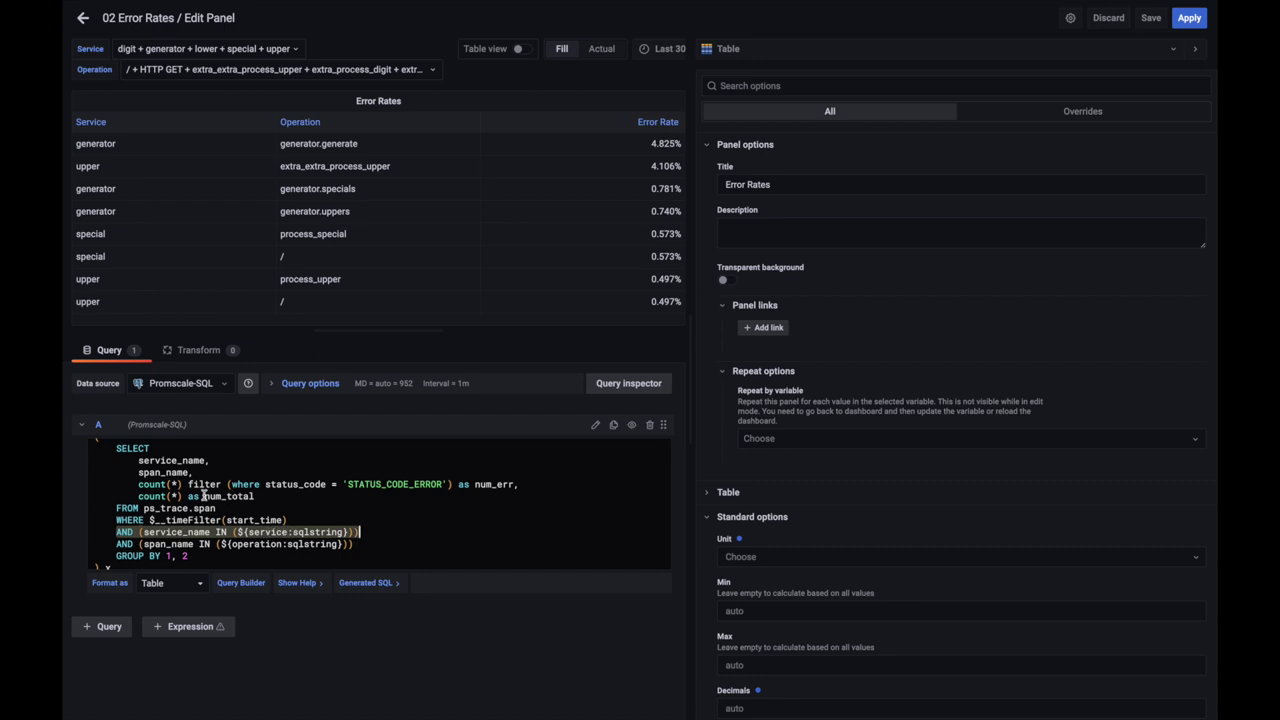
# Review the outer SELECT of the error-rate query again and highlight x.service_name
pyautogui.scroll(3, 204, 495)
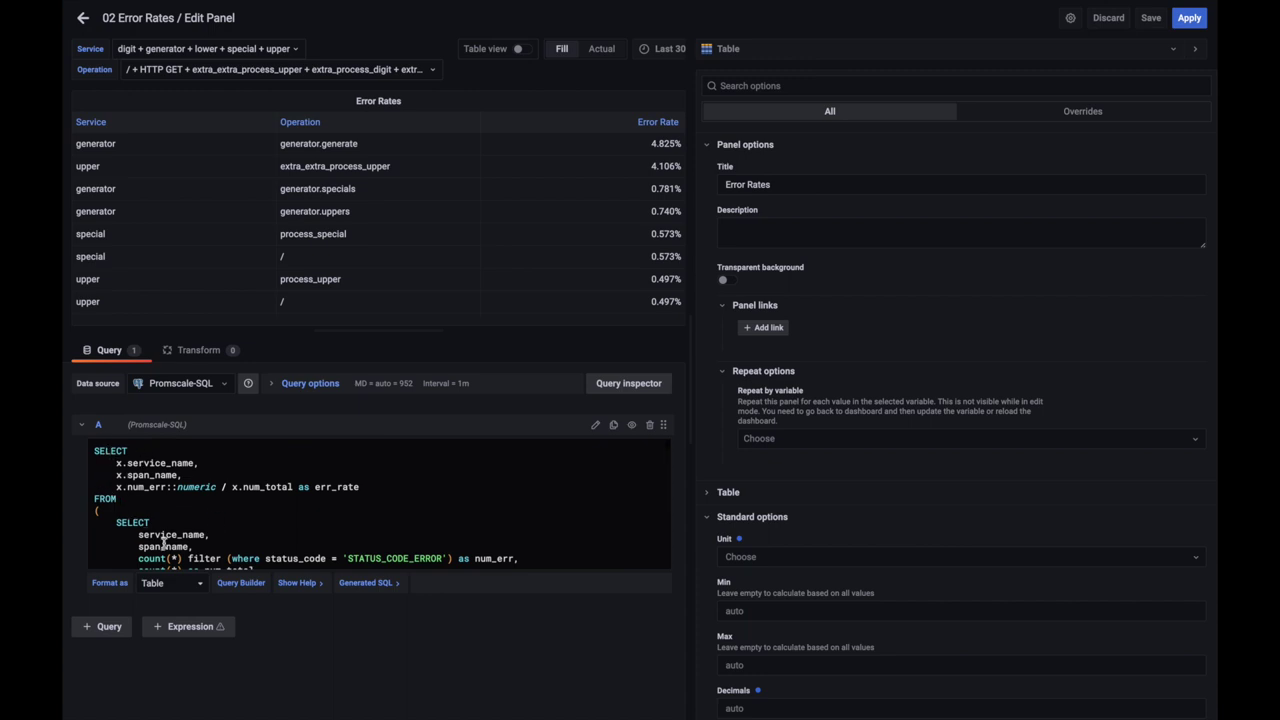
pyautogui.scroll(-1, 158, 540)
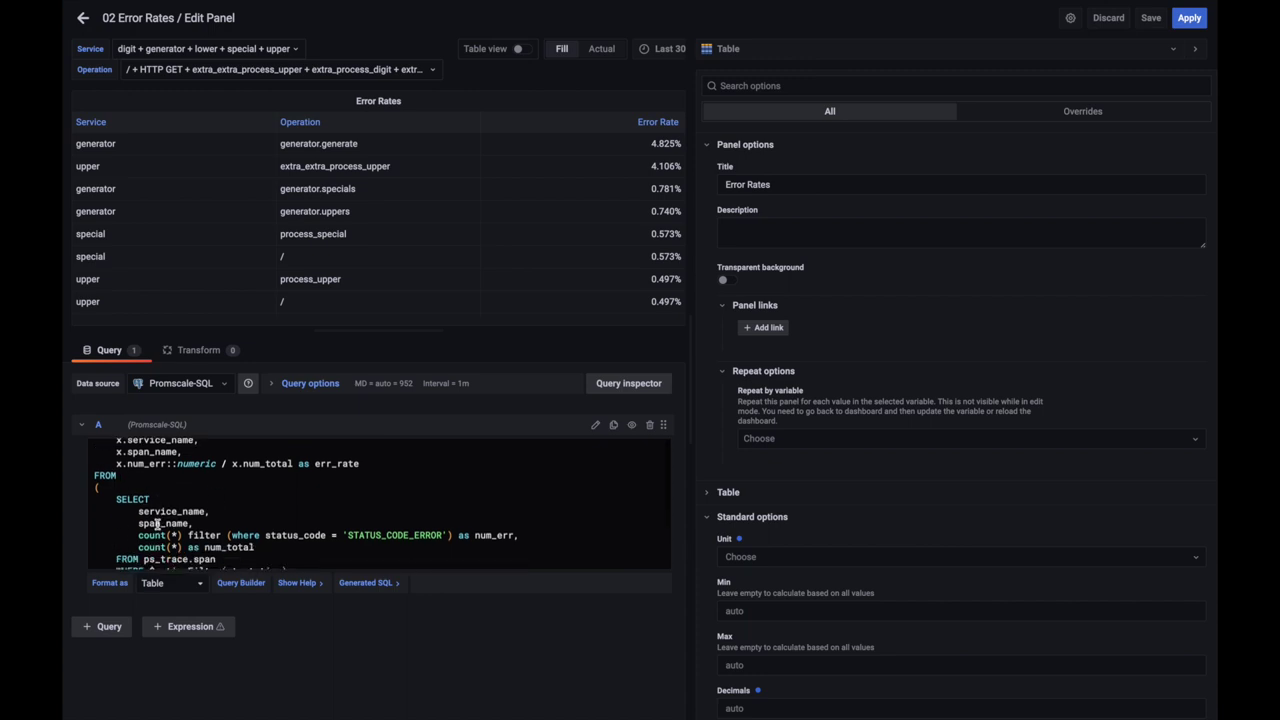
pyautogui.scroll(1, 157, 523)
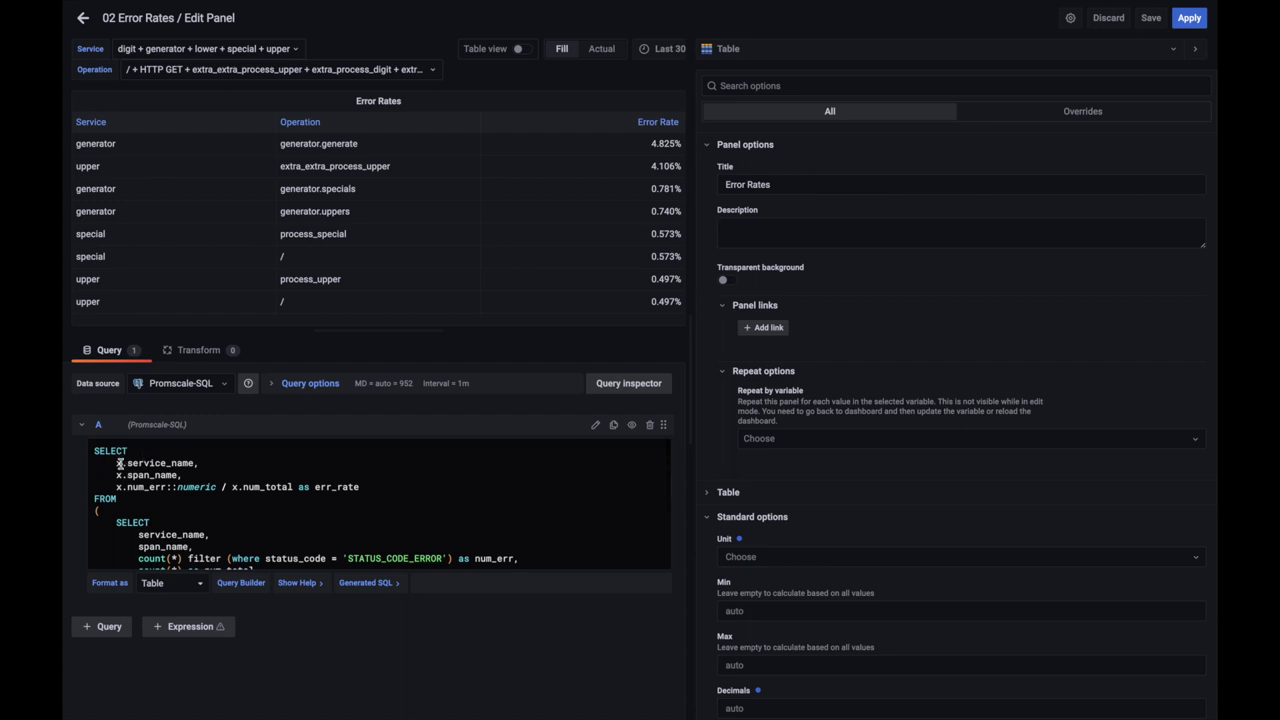
pyautogui.moveTo(115, 463); pyautogui.dragTo(194, 463)
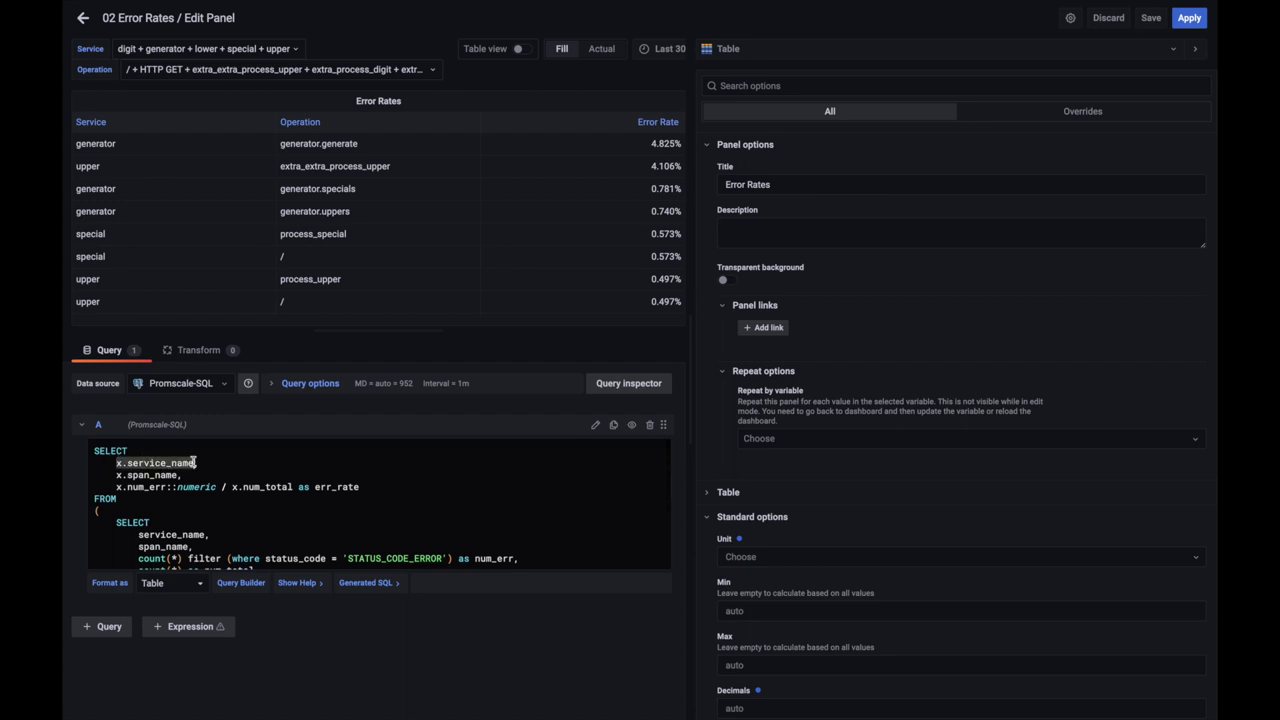
# Highlight x.span_name in the outer SELECT, point out the x.num_err / x.num_total ratio, and review the subquery it draws on
pyautogui.moveTo(116, 475); pyautogui.dragTo(181, 475)
pyautogui.click(139, 487)
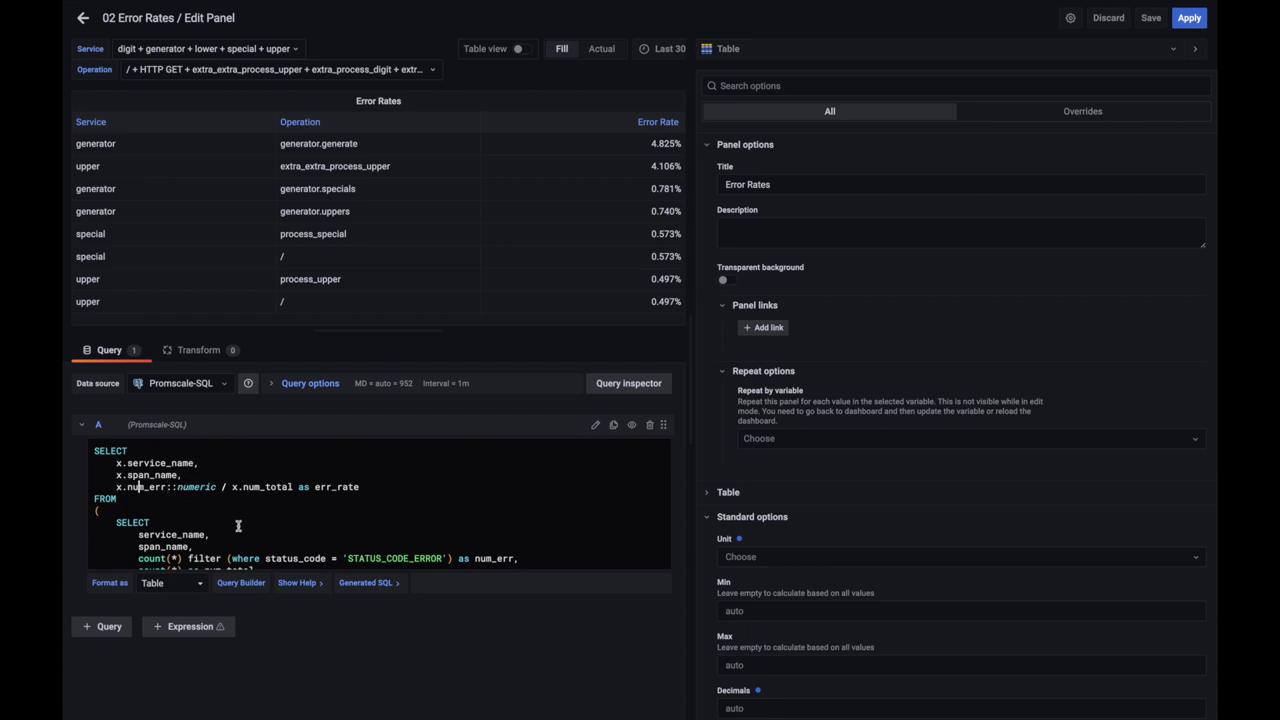
pyautogui.scroll(-2, 212, 506)
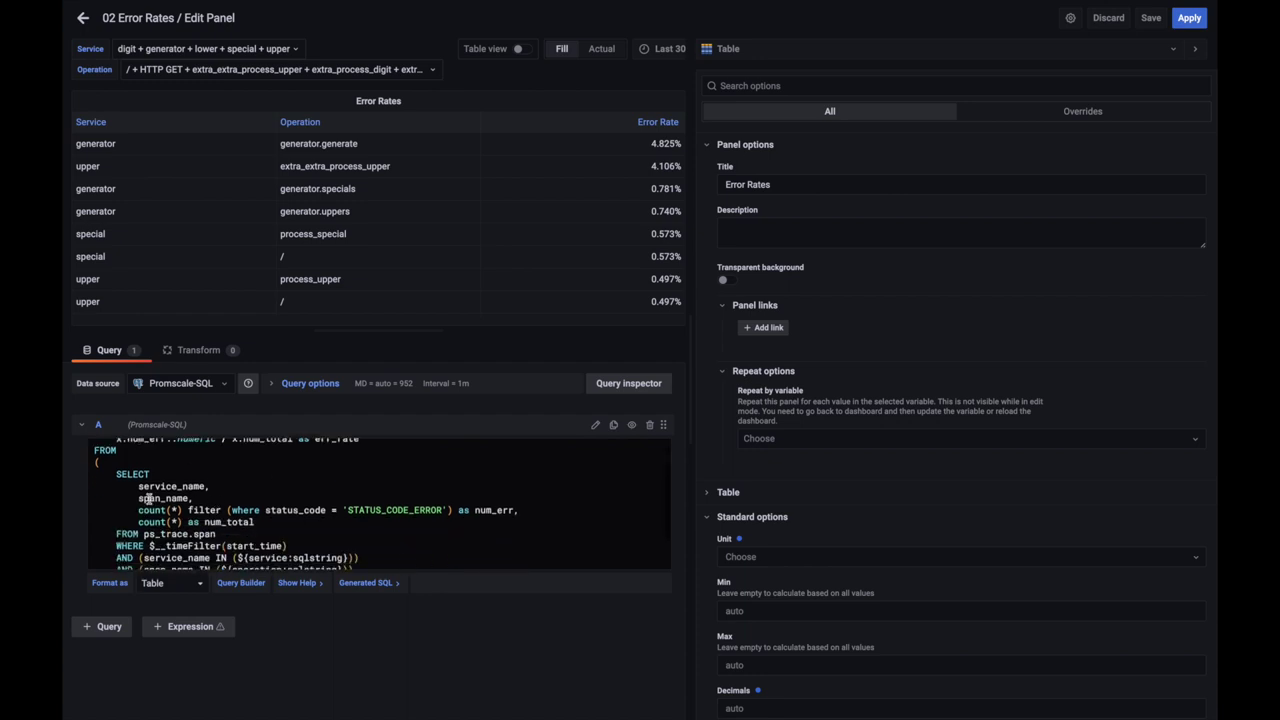
pyautogui.scroll(-2, 150, 500)
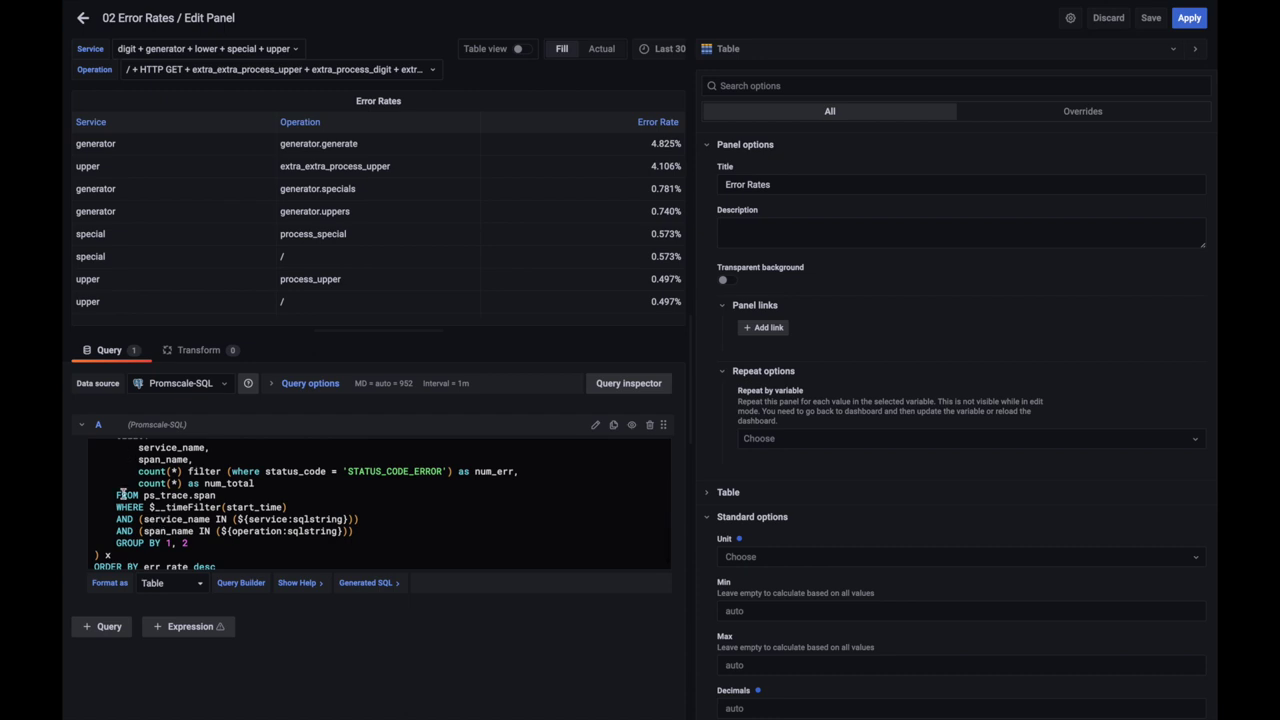
pyautogui.scroll(3, 122, 494)
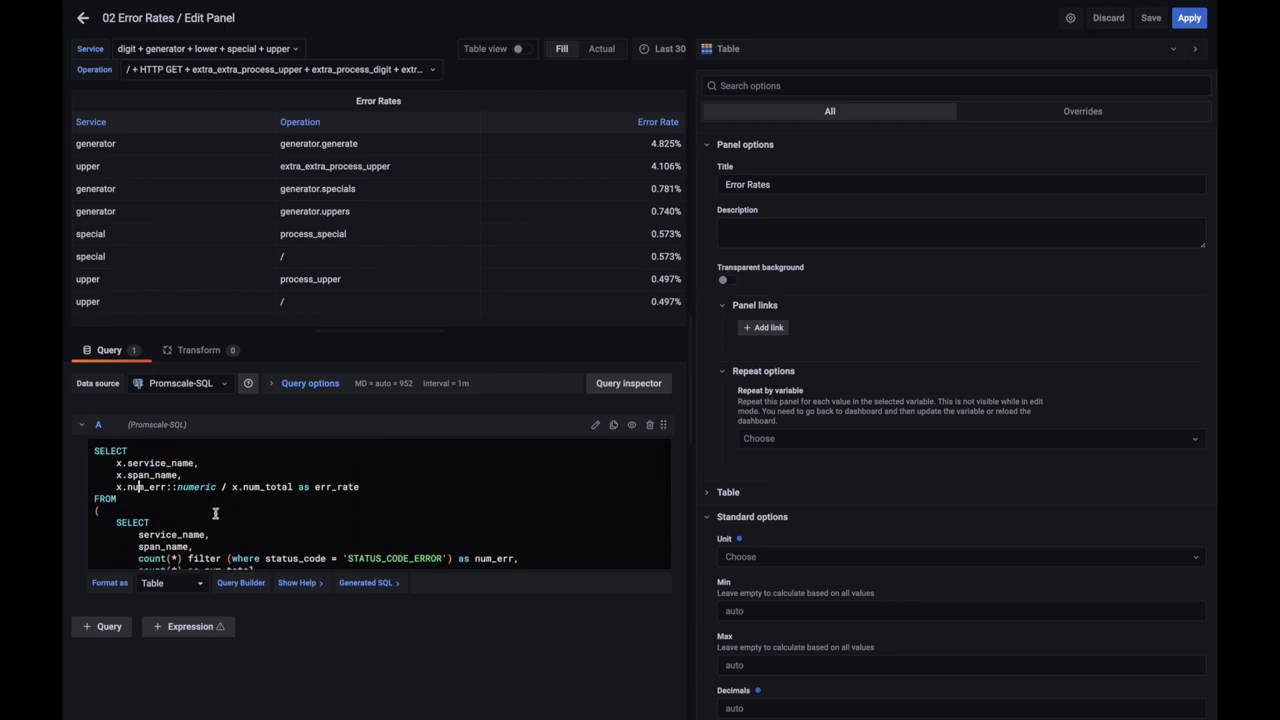
pyautogui.scroll(-5, 219, 512)
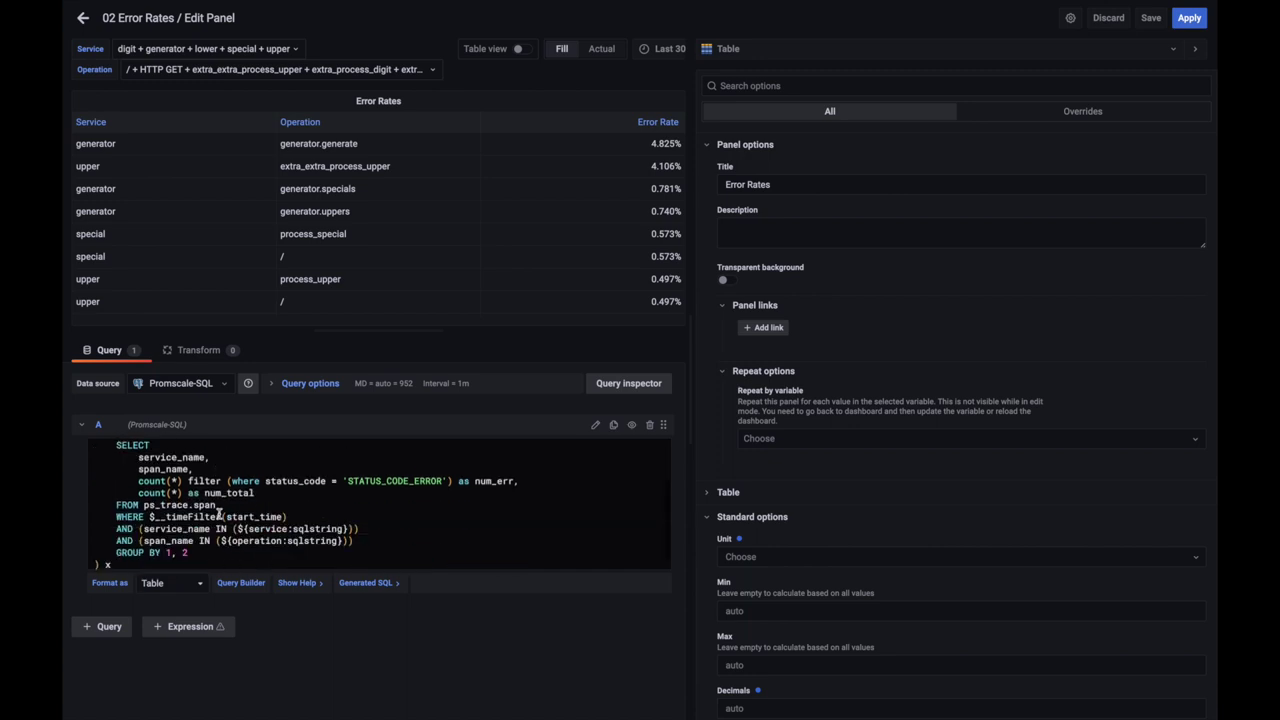
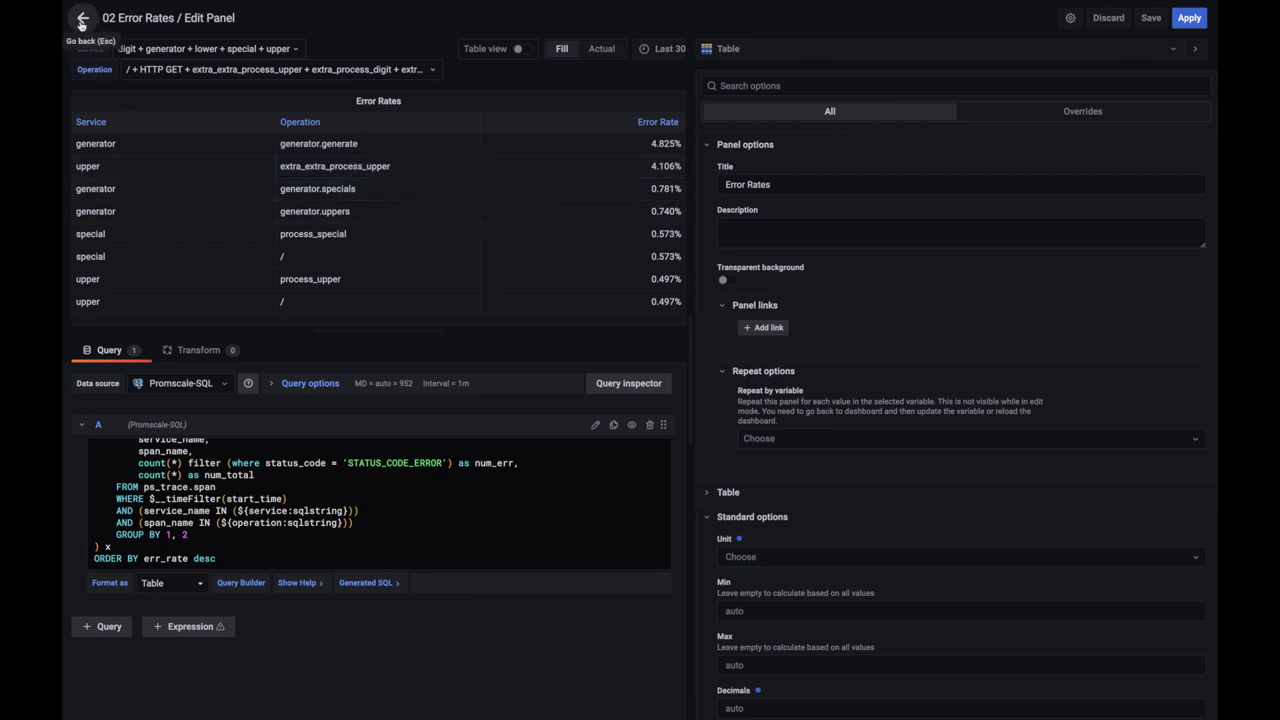
# Return to the 02 Error Rates dashboard and look at the choices of the Service and Operation filters
pyautogui.click(83, 20)
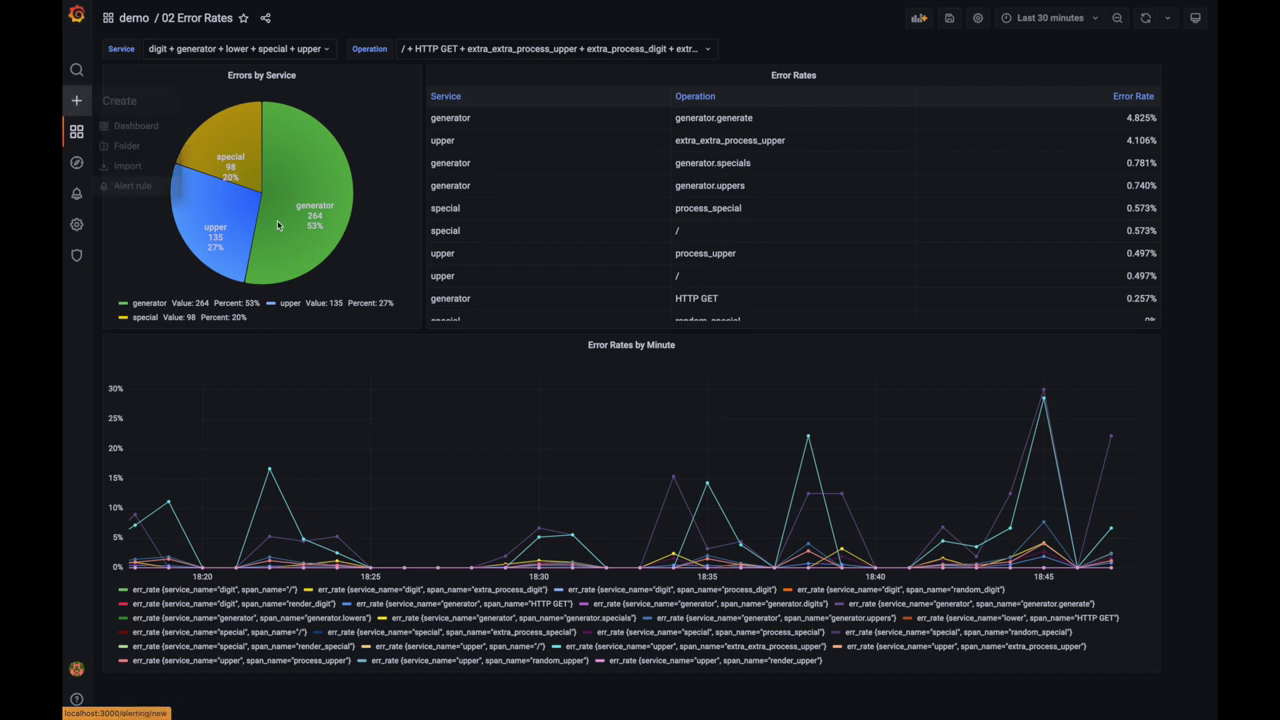
pyautogui.click(321, 50)
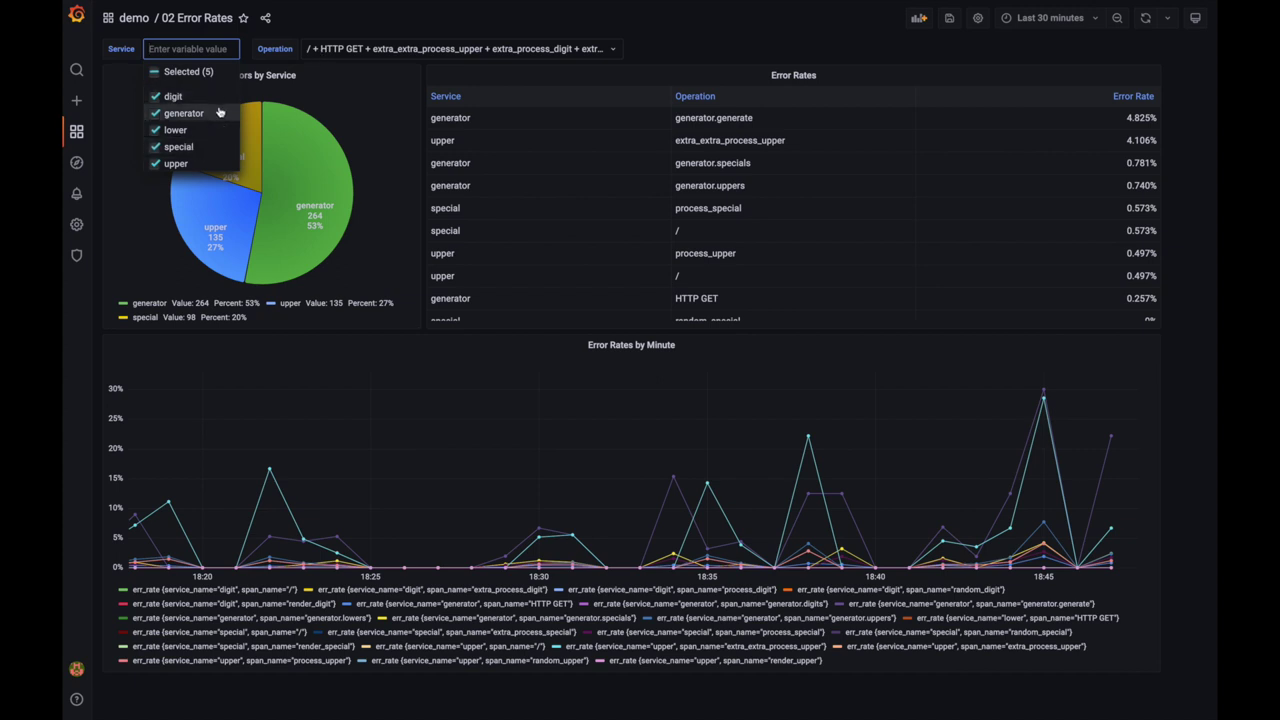
pyautogui.click(705, 52)
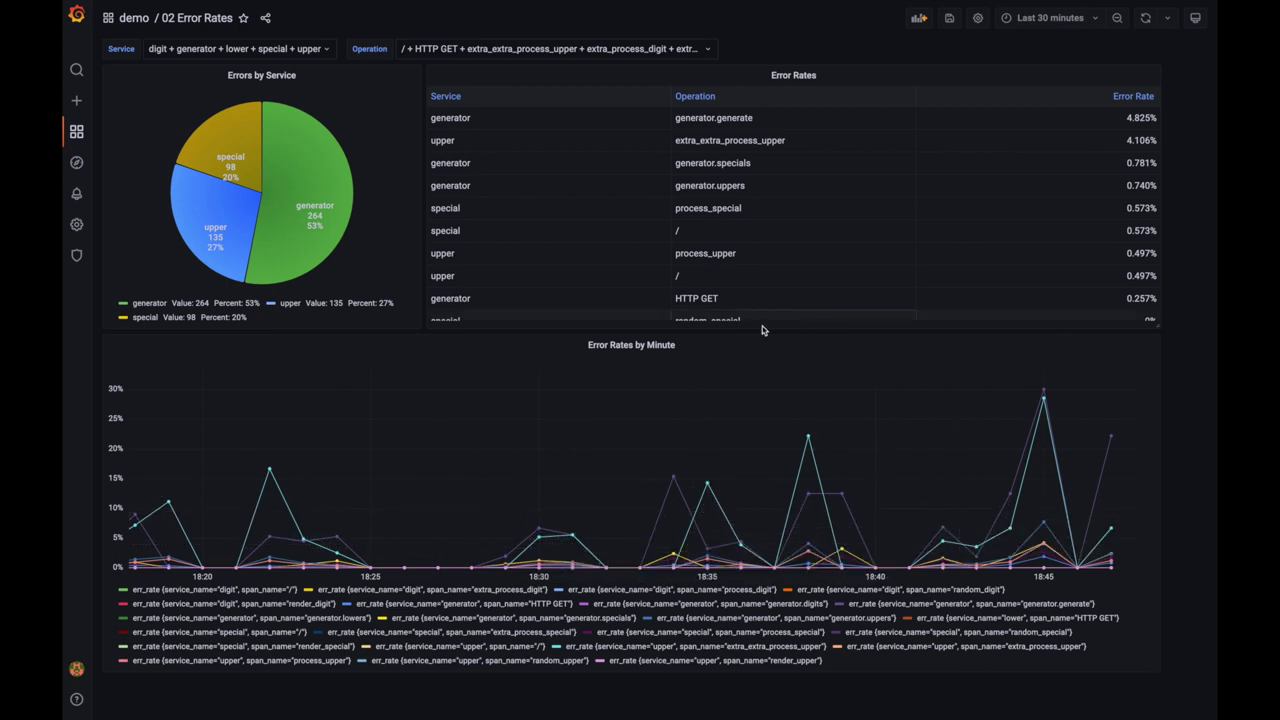
# Open the Error Rates by Minute panel for editing and highlight x.time and time_bucket('1 minute', start_time) while reviewing its SQL
pyautogui.click(684, 347)
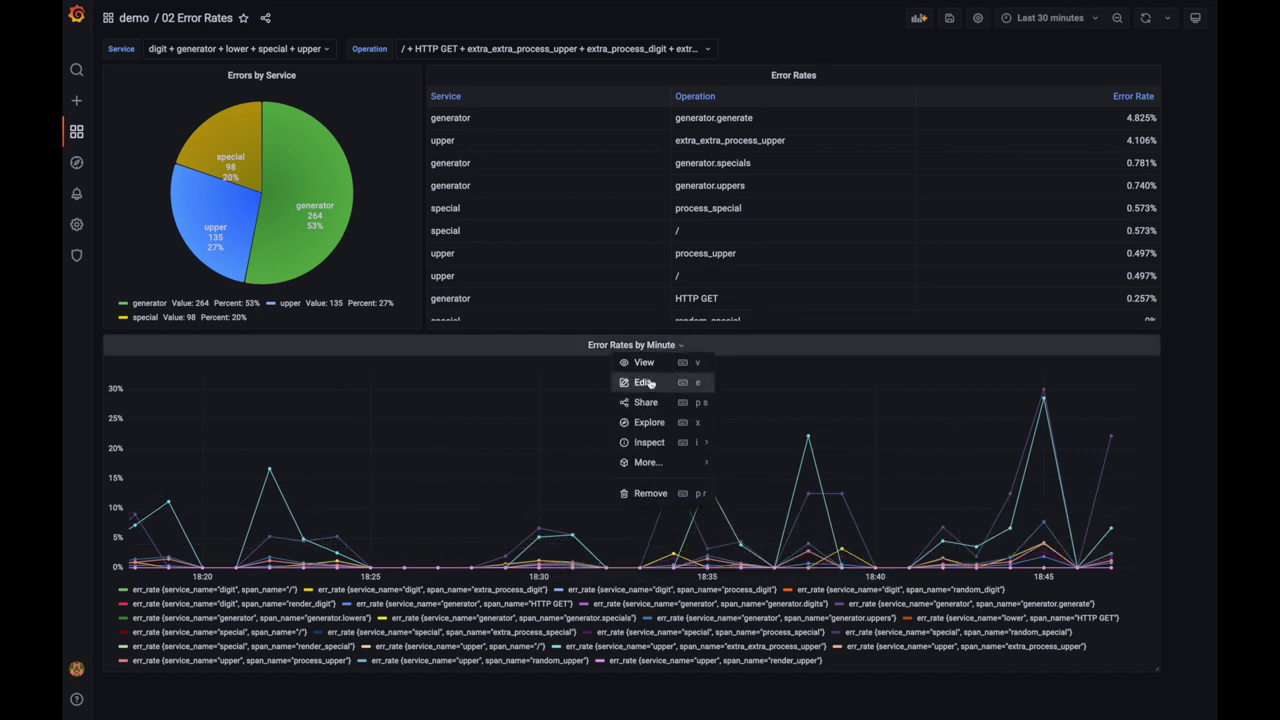
pyautogui.click(645, 383)
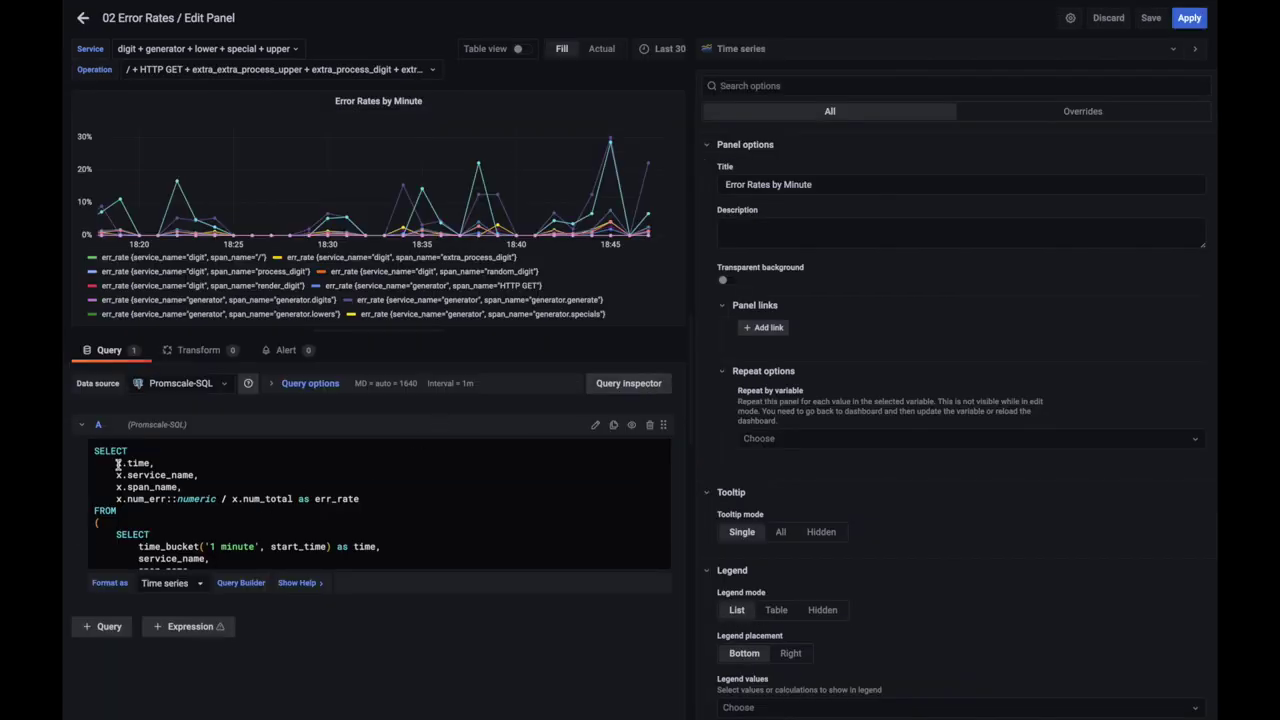
pyautogui.moveTo(116, 463); pyautogui.dragTo(152, 463)
pyautogui.scroll(-2, 148, 497)
pyautogui.moveTo(138, 492); pyautogui.dragTo(262, 492)
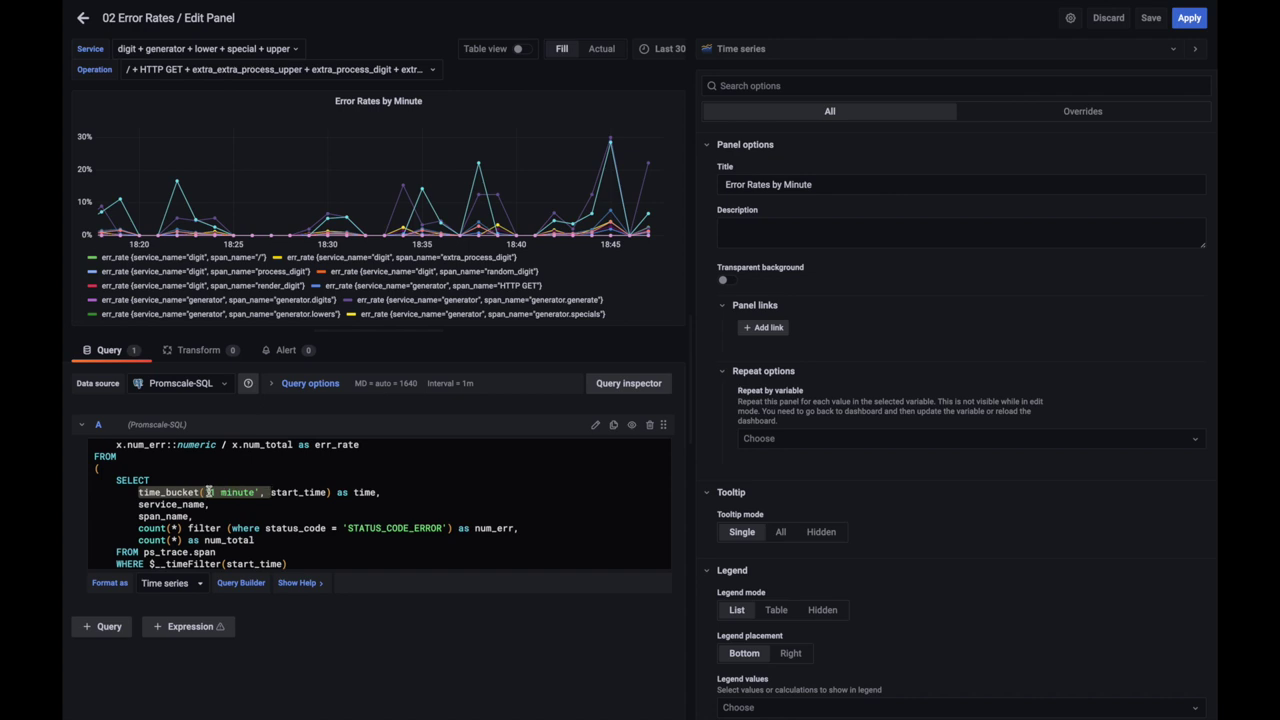
pyautogui.scroll(-2, 347, 516)
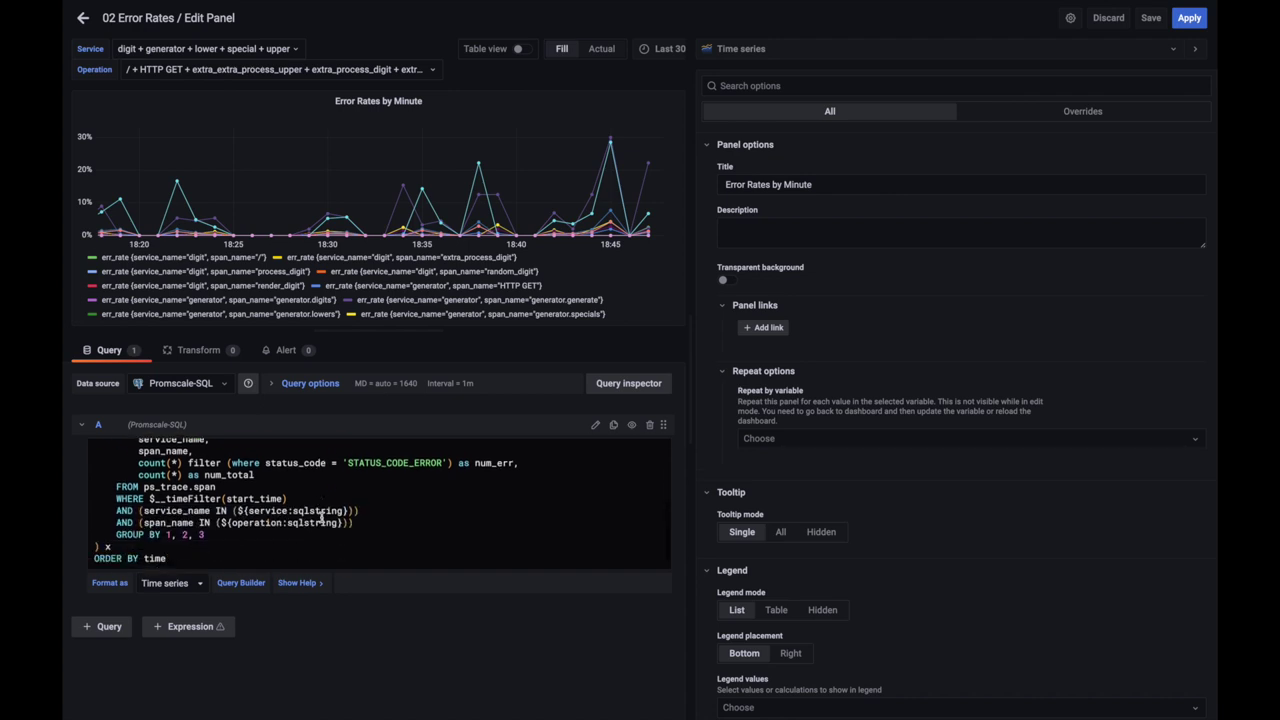
pyautogui.scroll(4, 323, 516)
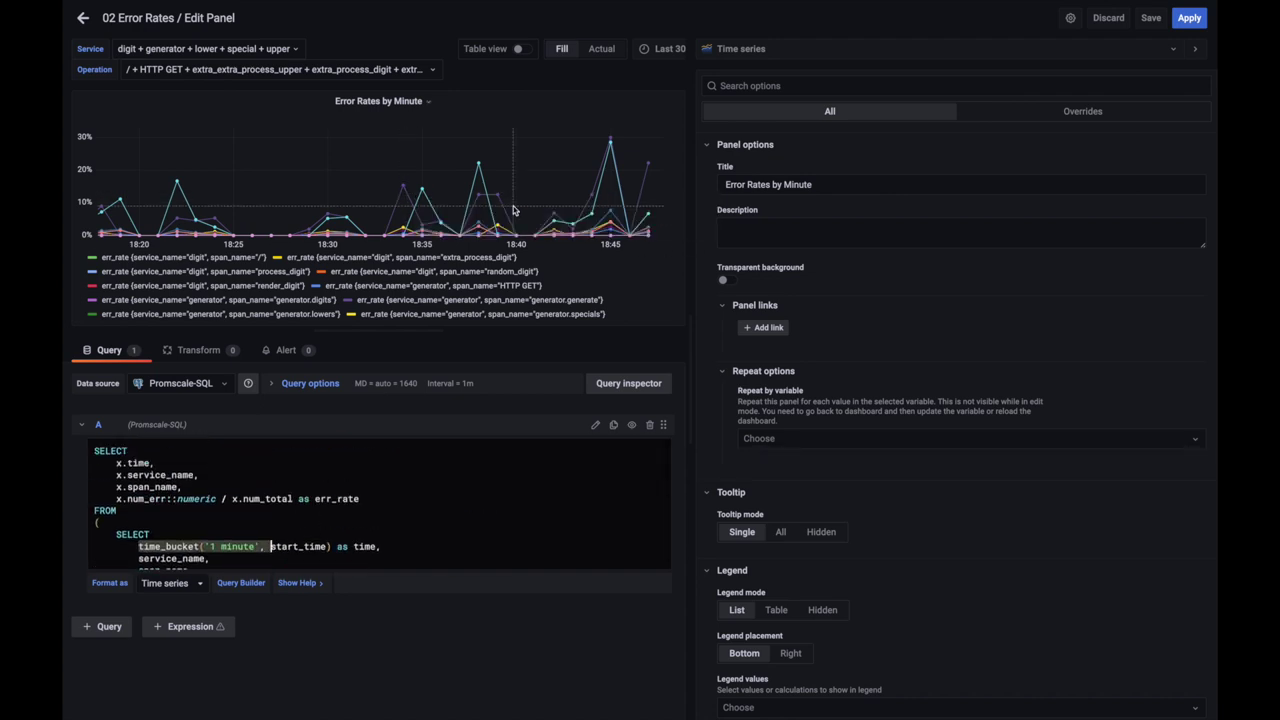
# Leave the panel editor and open the 03 Request Durations dashboard from the demo folder
pyautogui.click(84, 20)
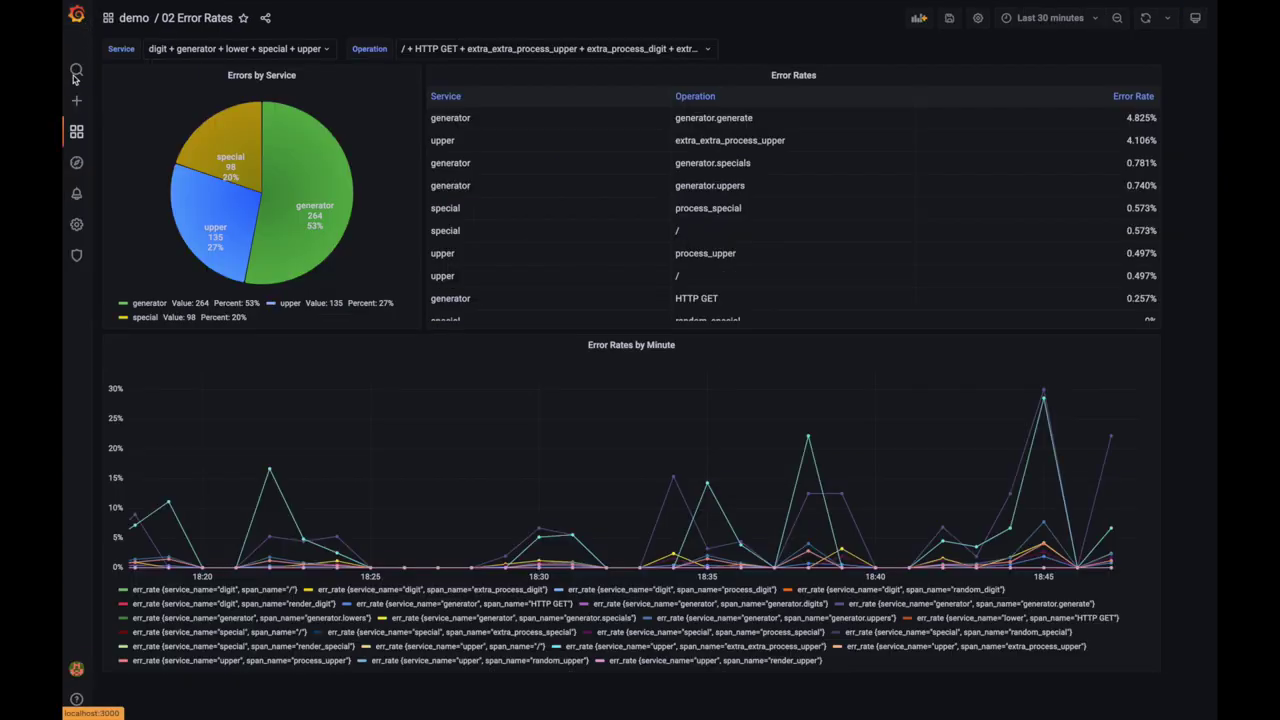
pyautogui.click(132, 18)
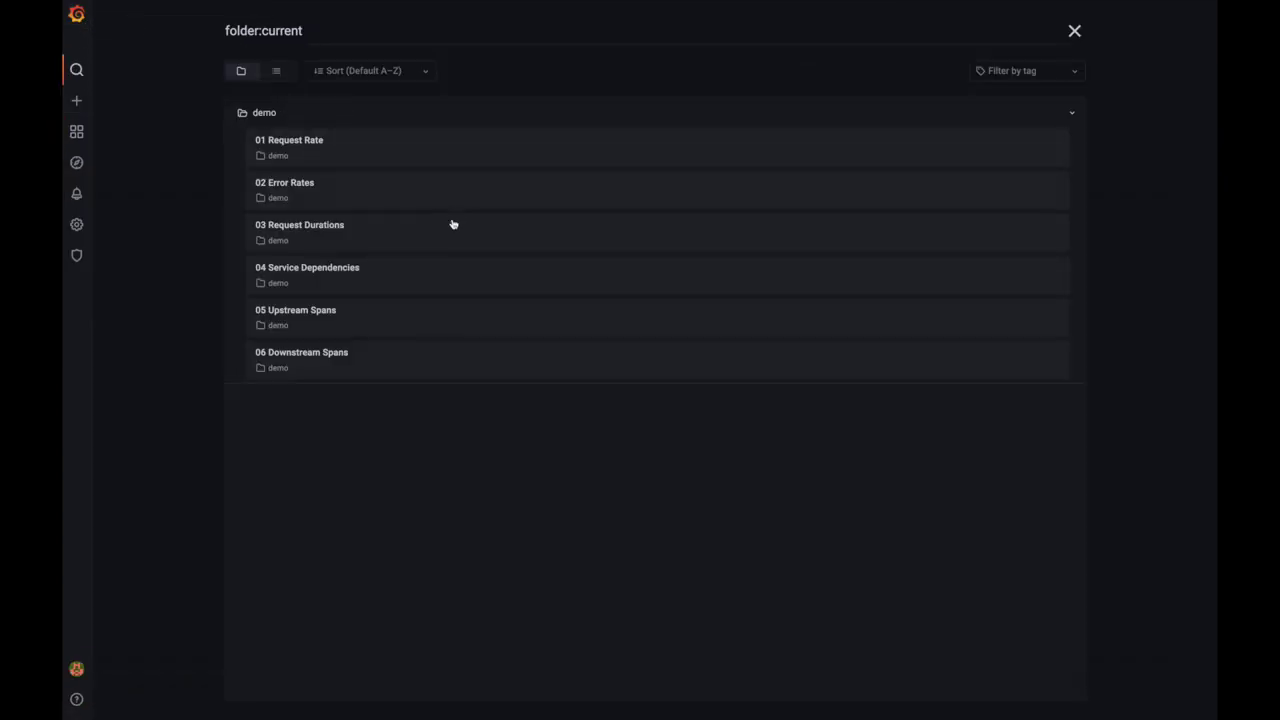
pyautogui.click(311, 231)
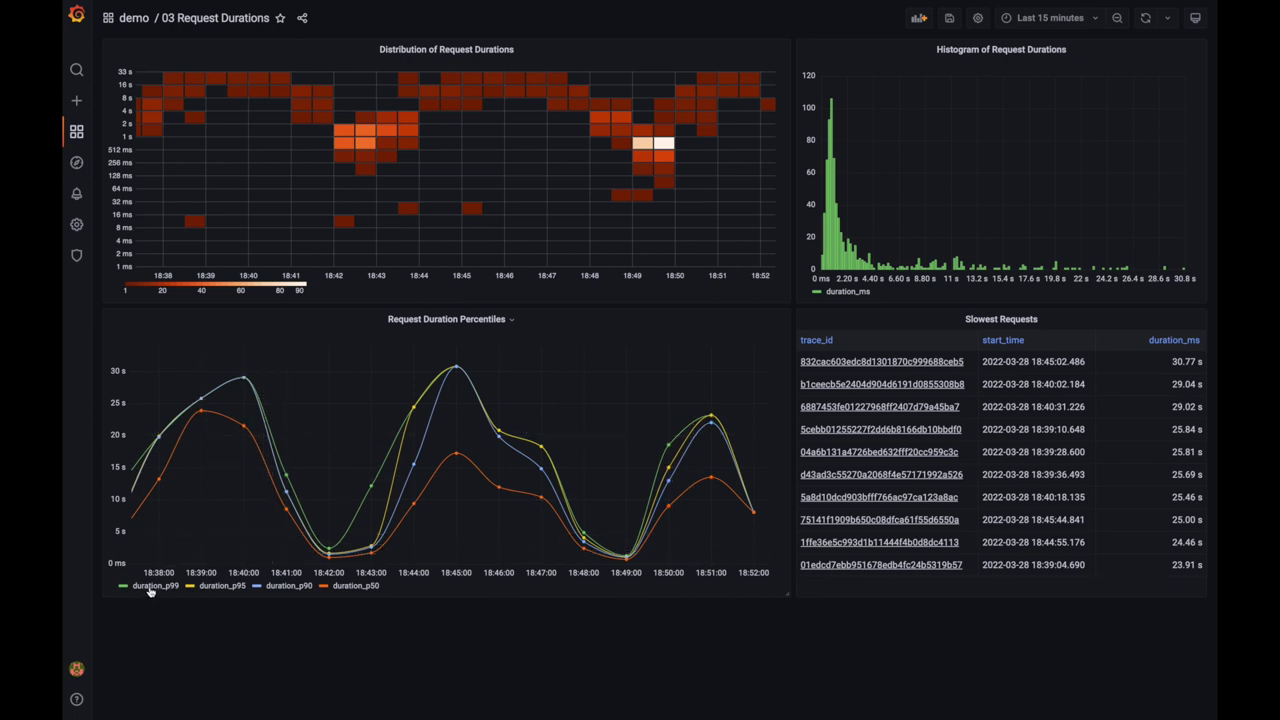
# Open the Request Duration Percentiles panel for editing, highlight time_bucket and its '1 minute' interval, and read the whole query
pyautogui.click(511, 322)
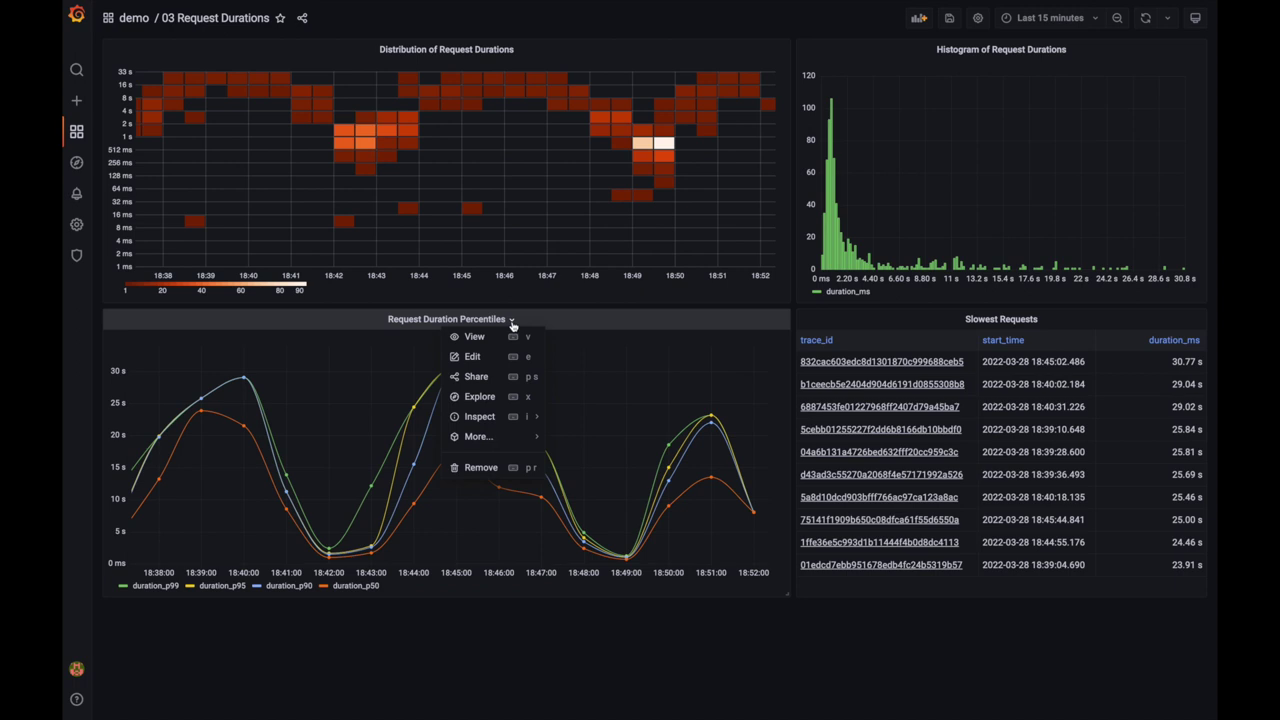
pyautogui.click(473, 357)
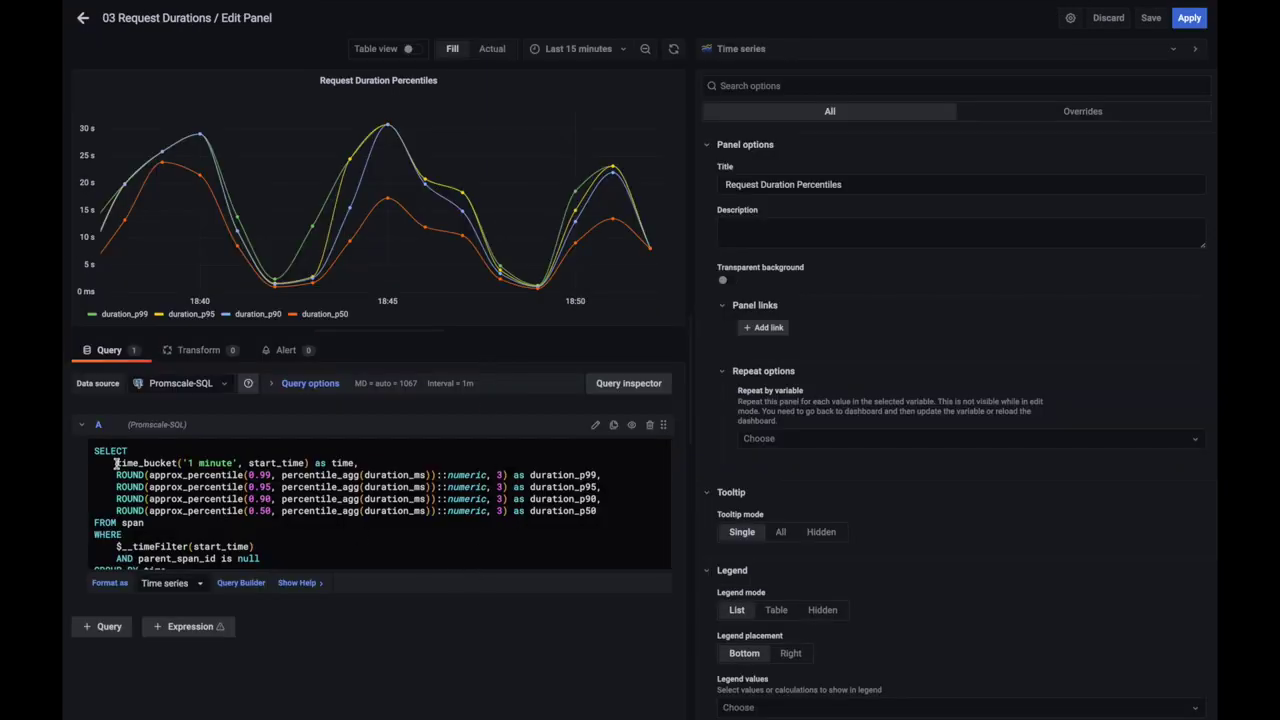
pyautogui.moveTo(116, 463); pyautogui.dragTo(179, 463)
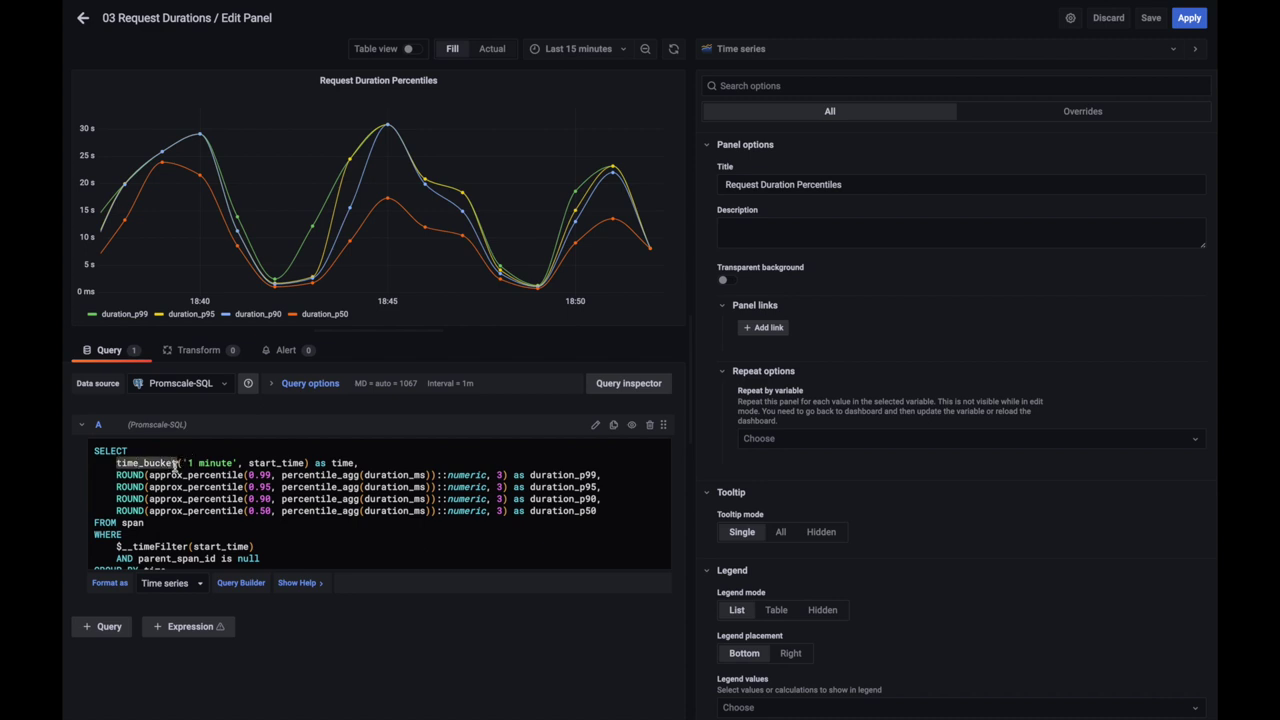
pyautogui.moveTo(186, 463); pyautogui.dragTo(234, 463)
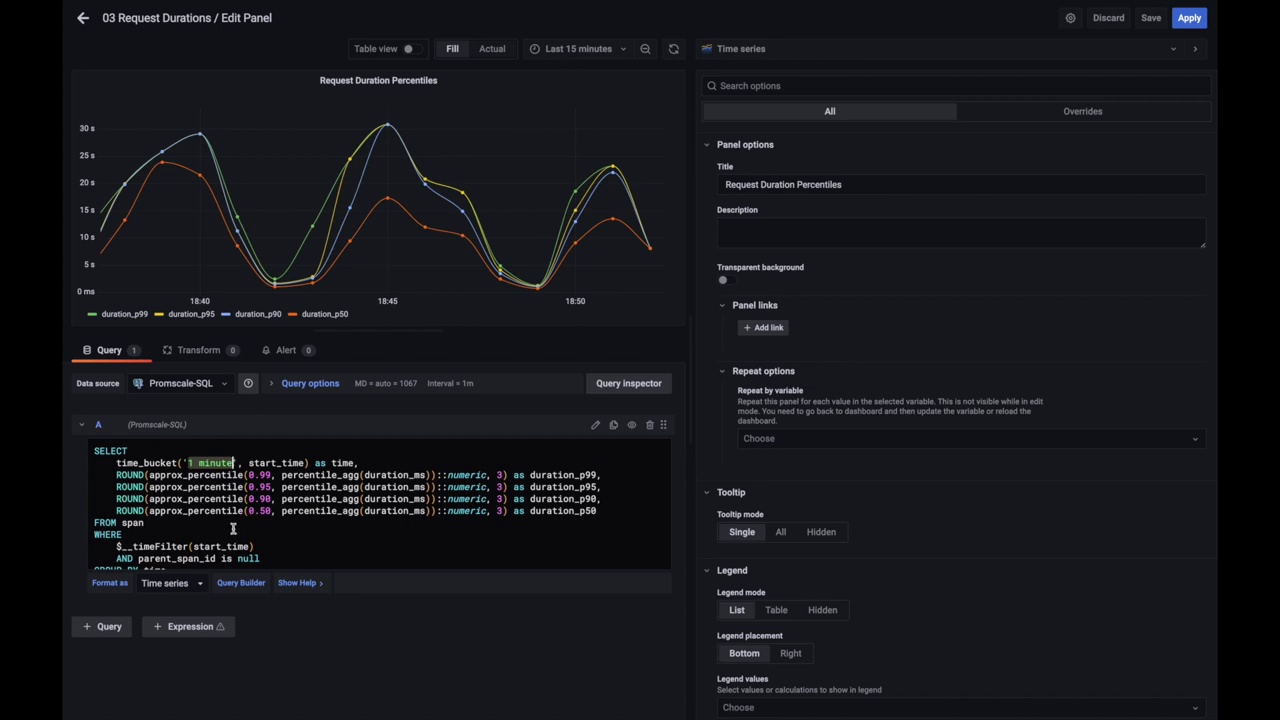
pyautogui.scroll(-1, 233, 528)
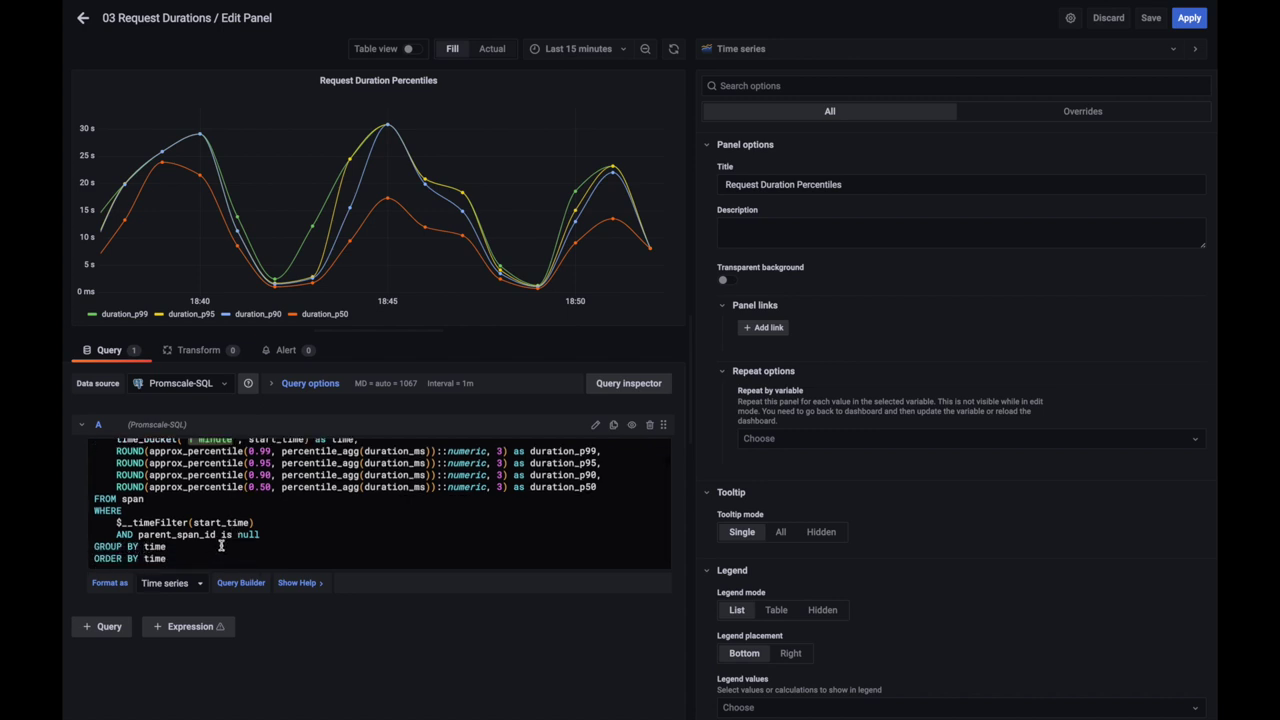
pyautogui.scroll(1, 221, 545)
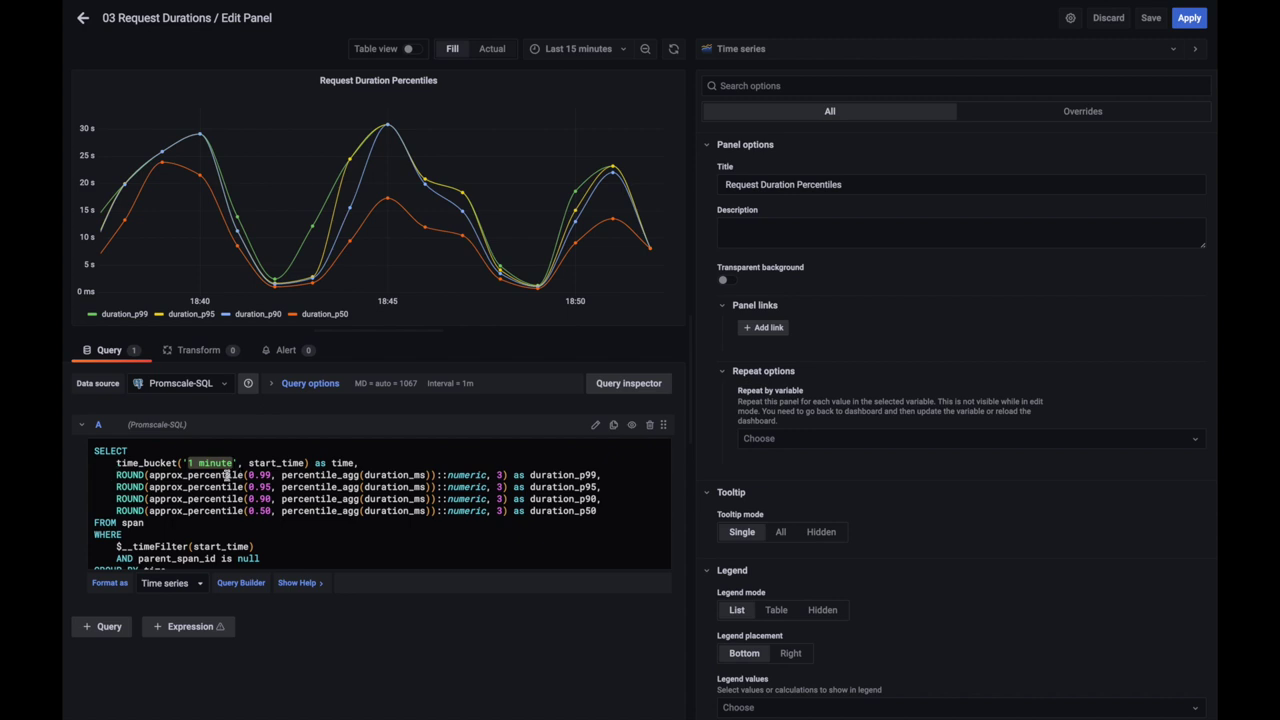
# Highlight approx_percentile and percentile_agg in the 0.99 percentile line, rerunning the query in between
pyautogui.click(149, 475)
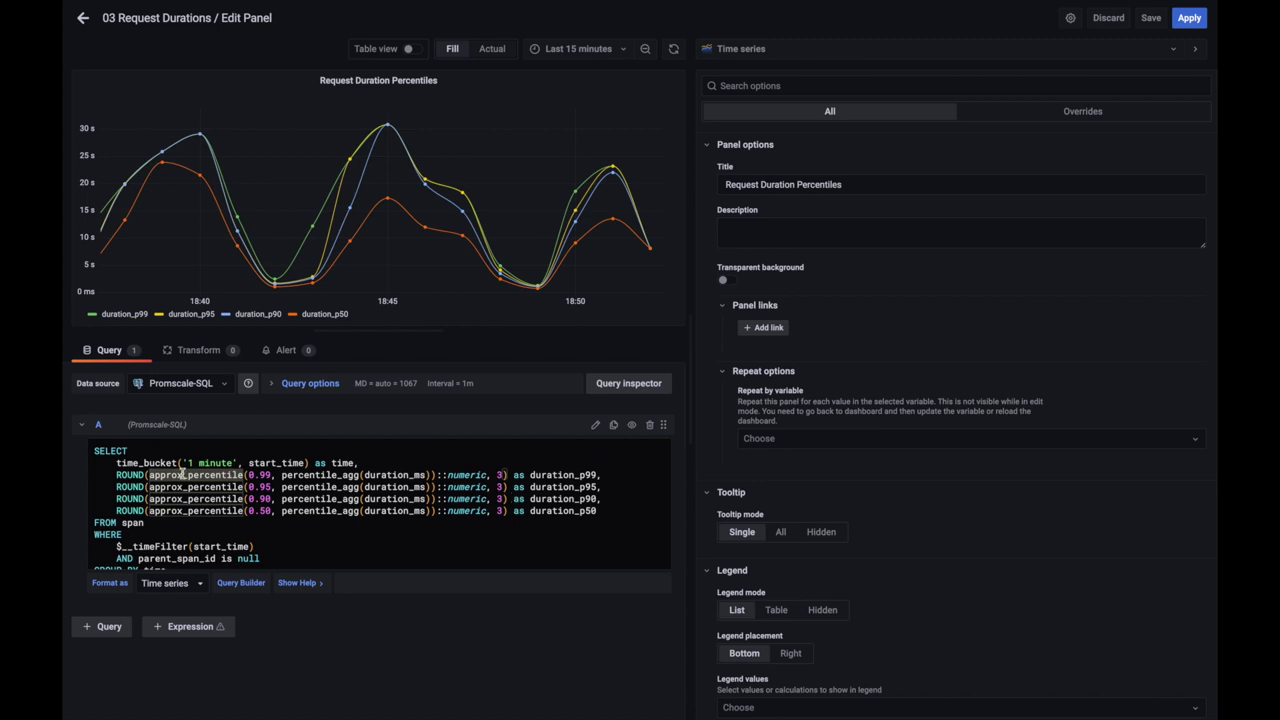
pyautogui.hotkey('shift', 'Return')
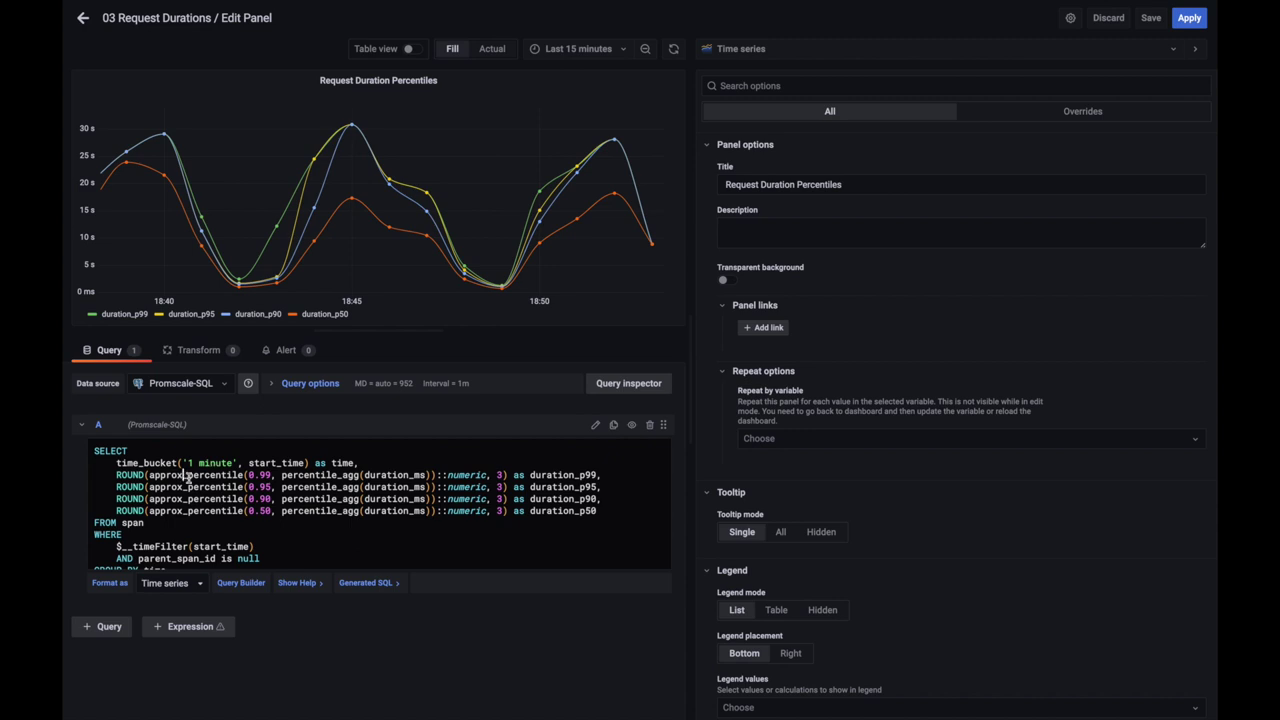
pyautogui.moveTo(282, 474); pyautogui.dragTo(360, 474)
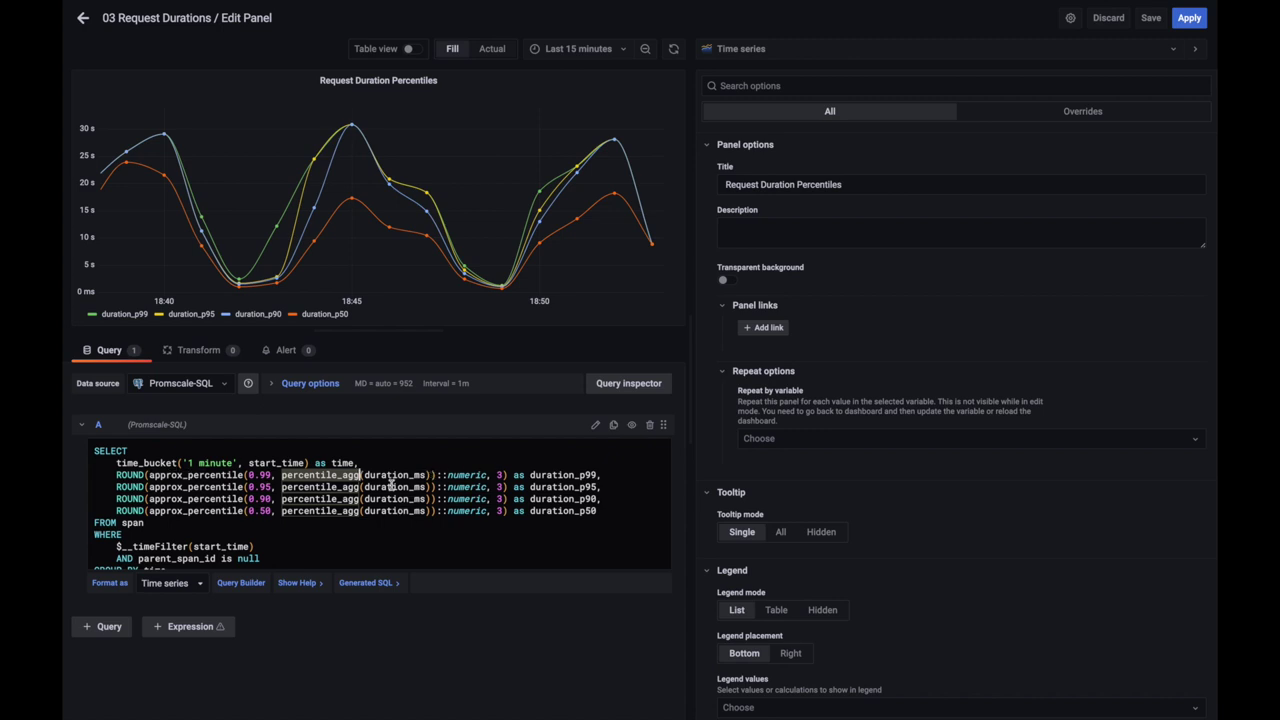
pyautogui.scroll(-1, 314, 522)
pyautogui.scroll(1, 312, 522)
# Return to the 03 Request Durations dashboard and open the Slowest Requests panel for editing
pyautogui.moveTo(80, 17)
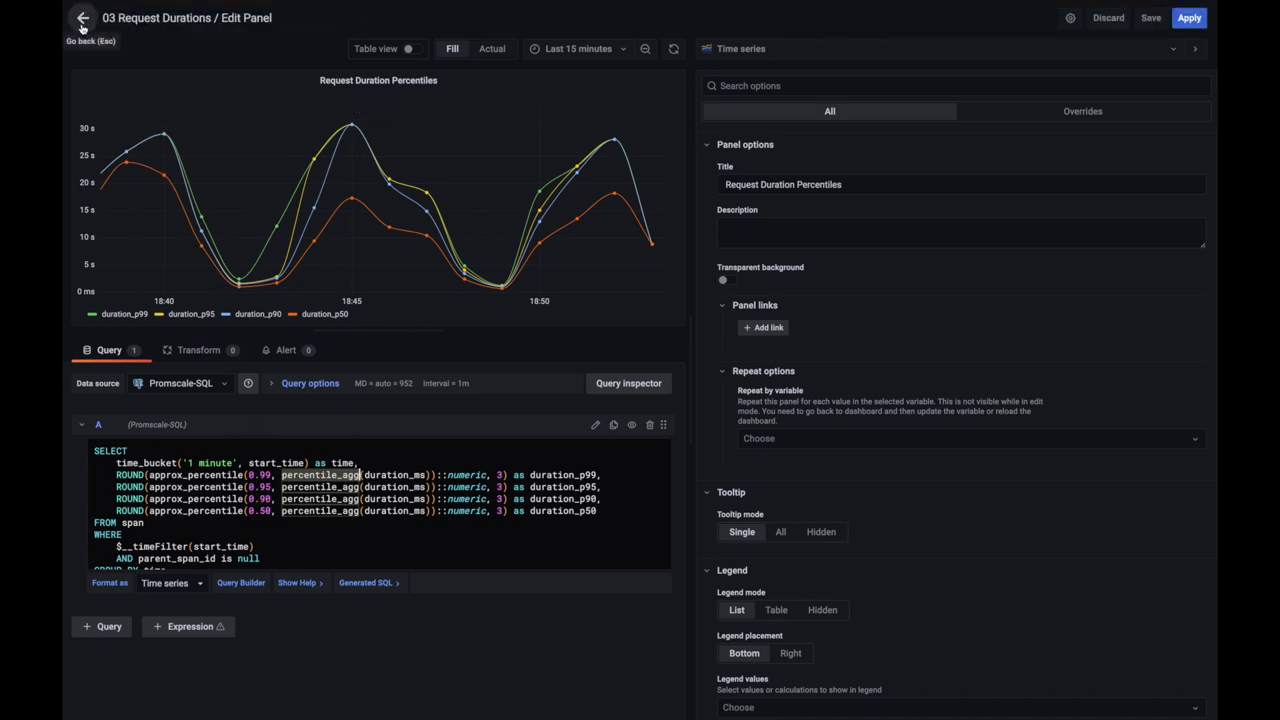
pyautogui.click(83, 20)
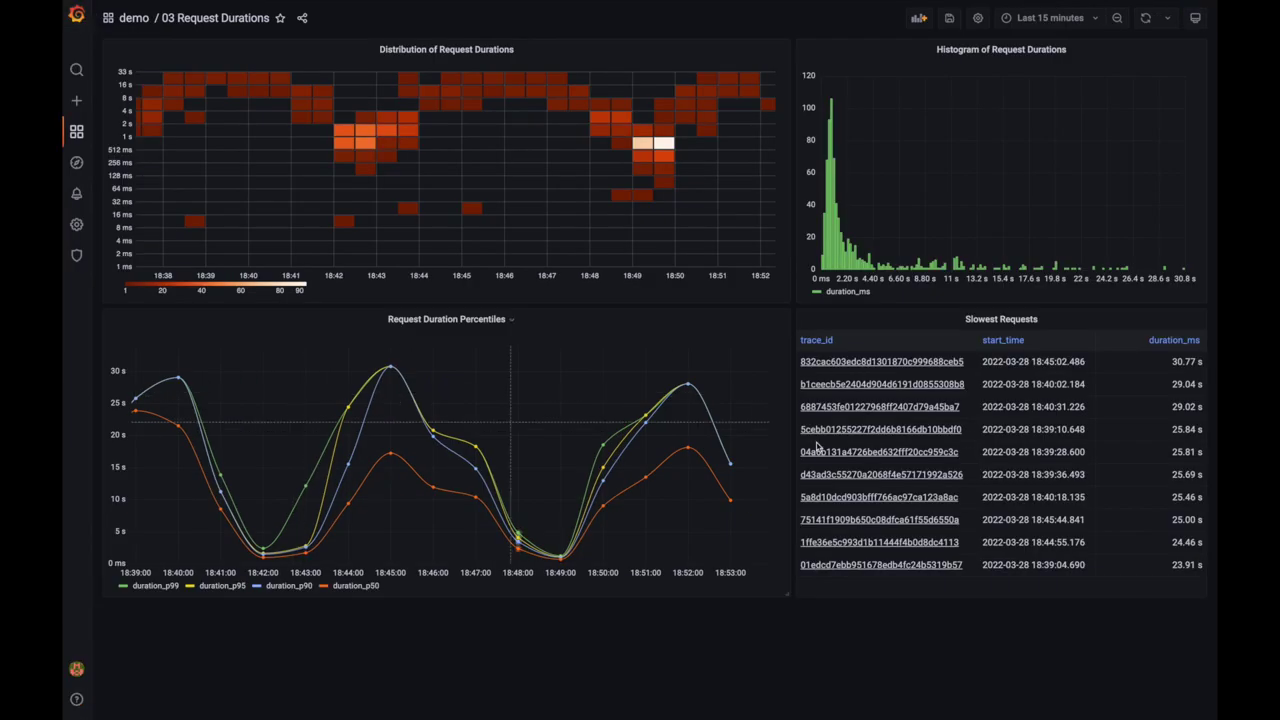
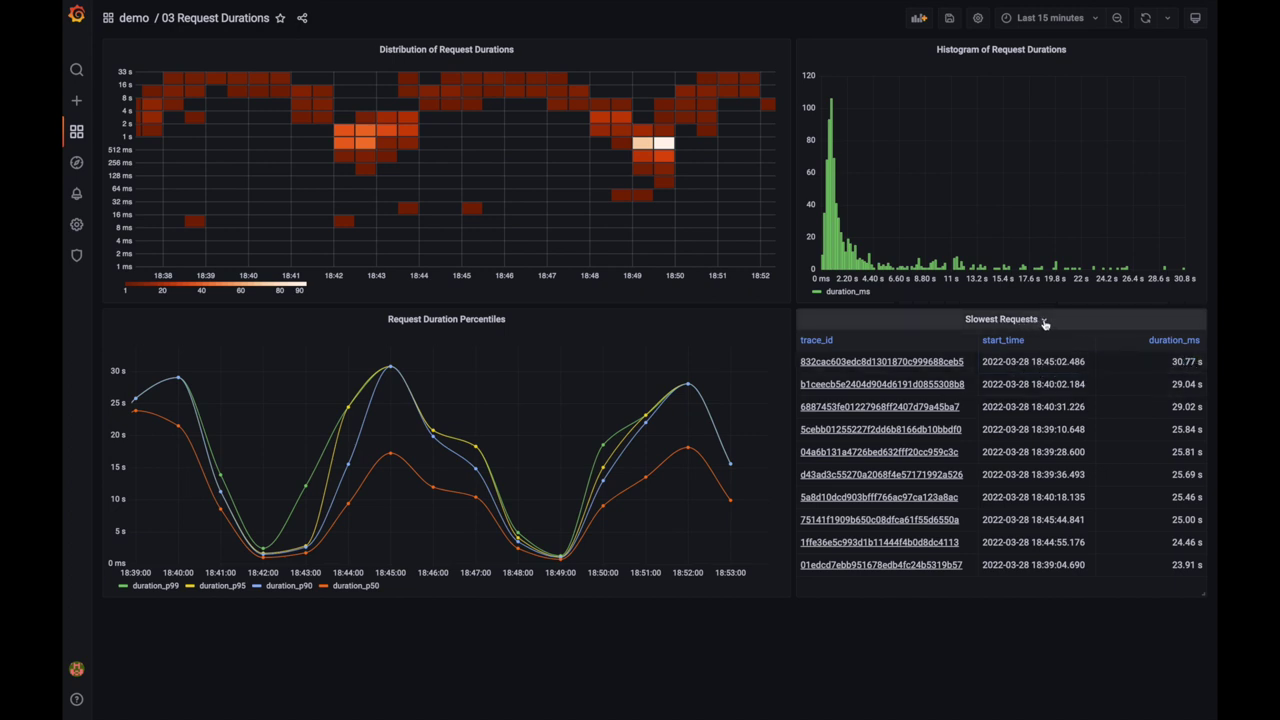
pyautogui.click(1043, 323)
pyautogui.click(1014, 356)
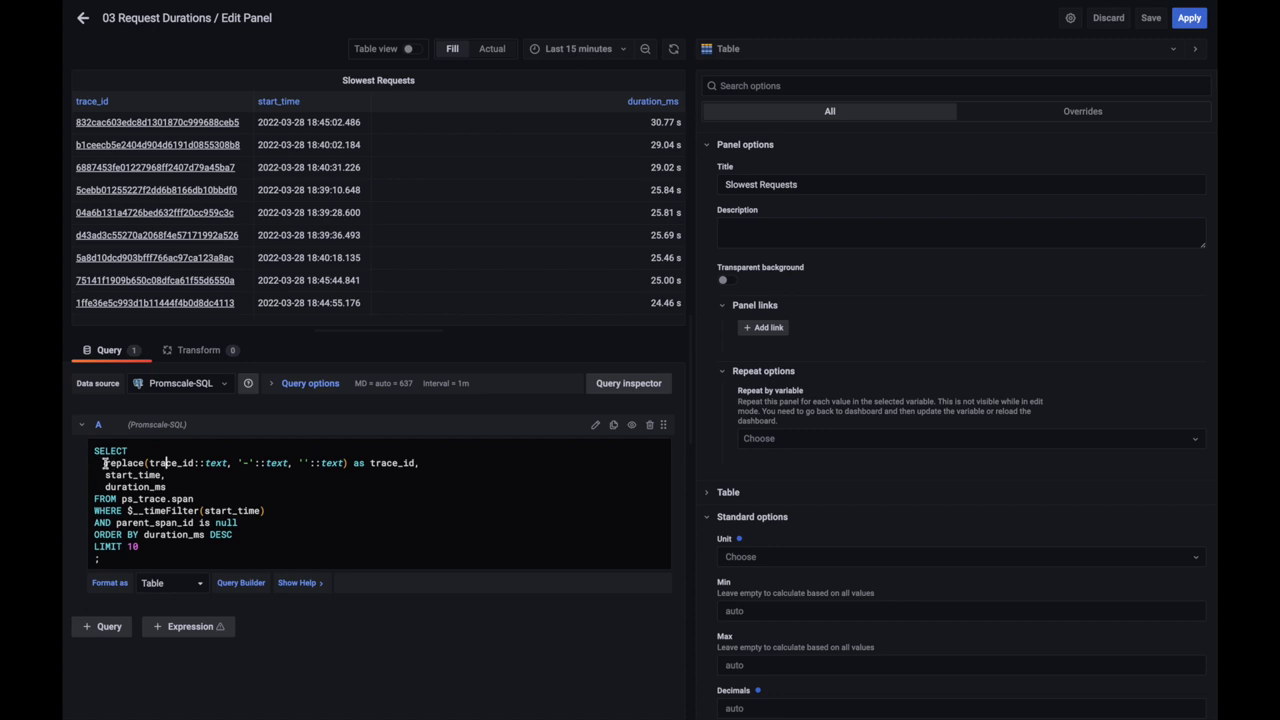
# Highlight the replace() expression on trace_id, the parent_span_id condition, and duration_ms in the ORDER BY clause of the slowest-requests query
pyautogui.moveTo(106, 463); pyautogui.dragTo(352, 463)
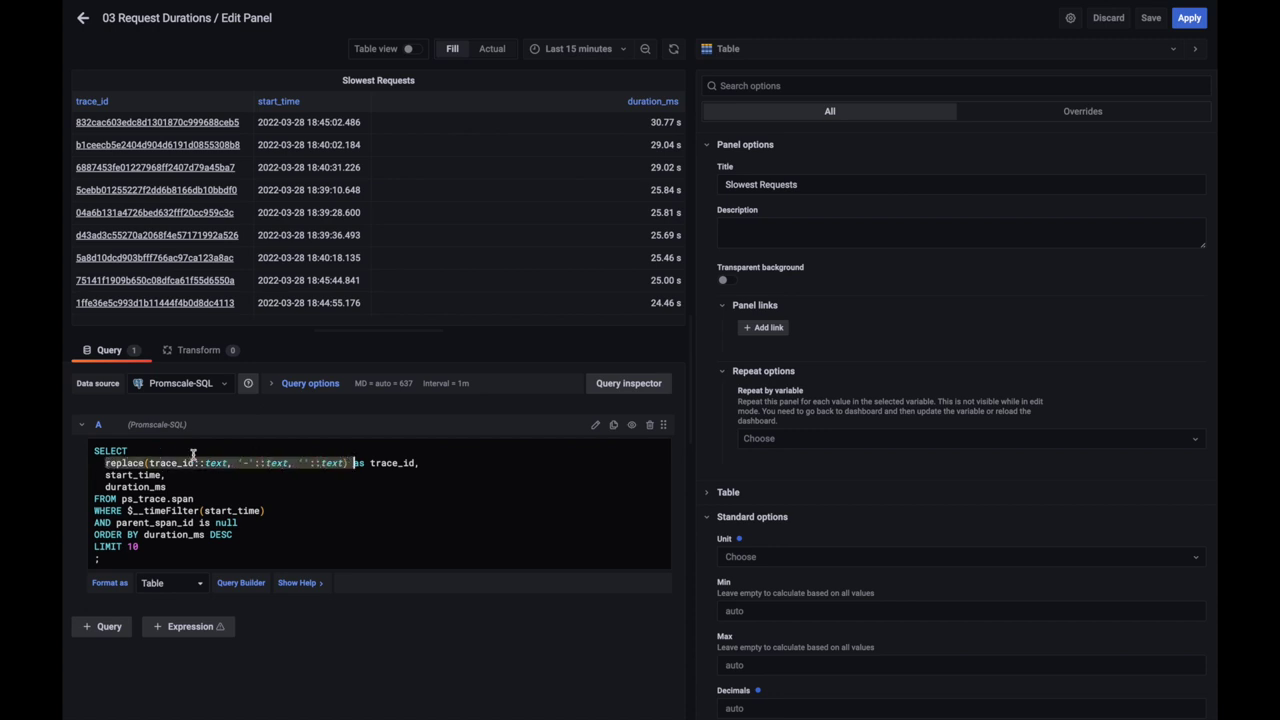
pyautogui.click(192, 463)
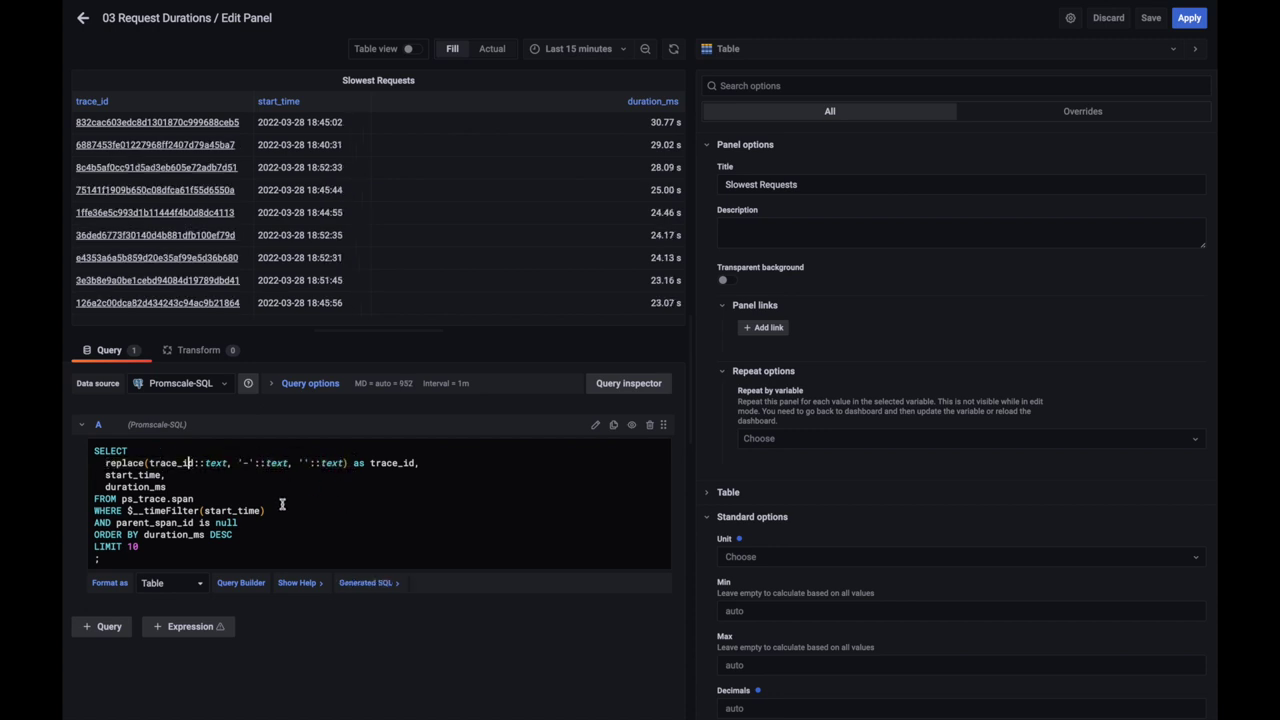
pyautogui.doubleClick(116, 522)
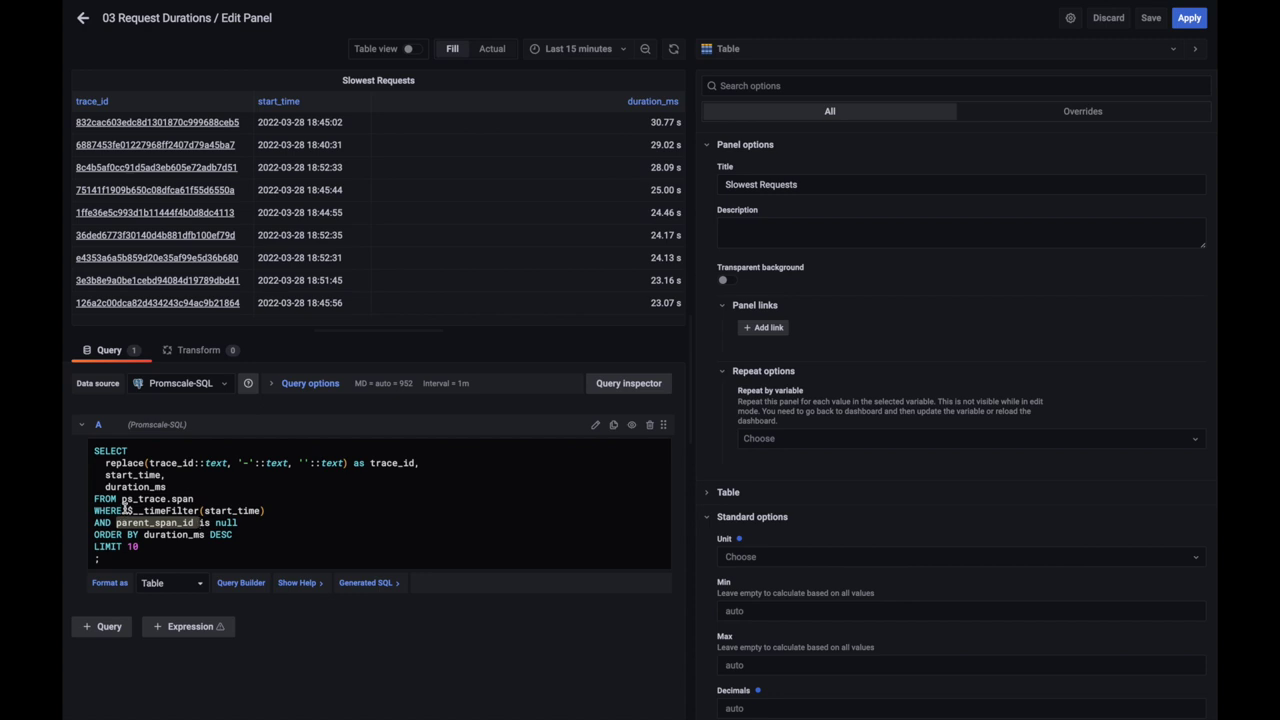
pyautogui.moveTo(143, 535); pyautogui.dragTo(212, 535)
pyautogui.click(246, 524)
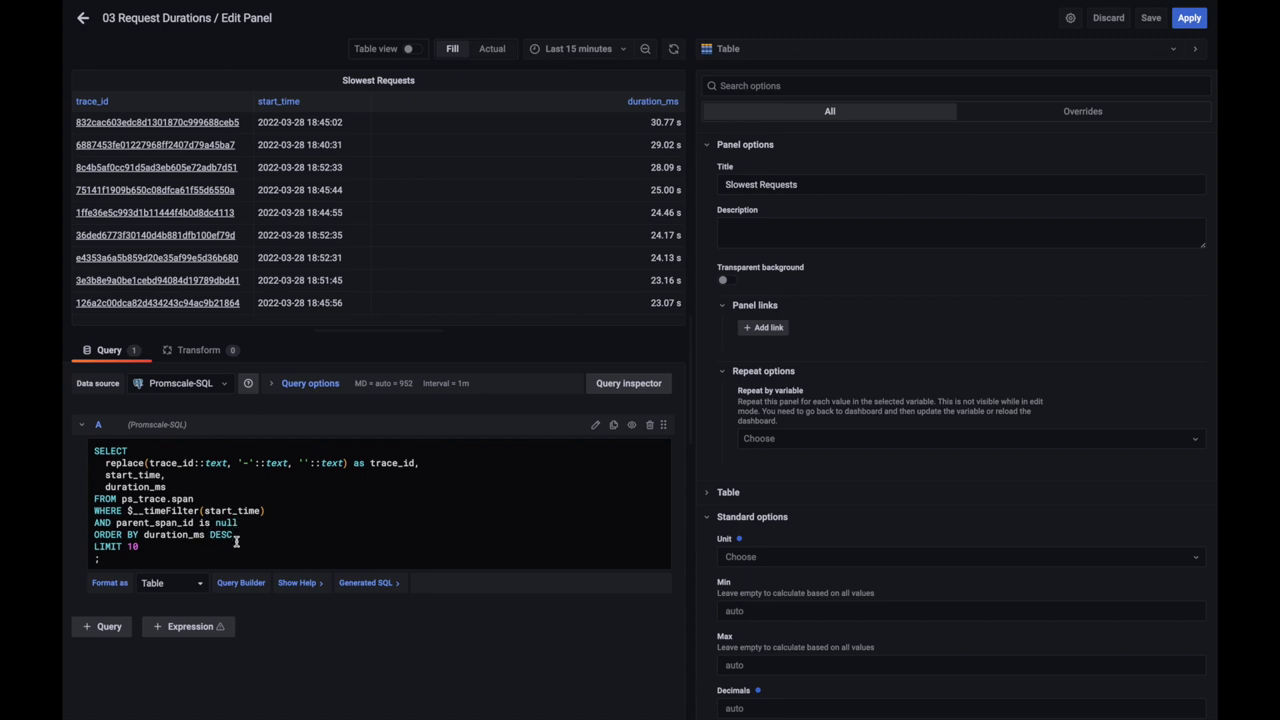
# Highlight parts of the replace() expression on trace_id again and return to the 03 Request Durations dashboard
pyautogui.moveTo(105, 463); pyautogui.dragTo(118, 463)
pyautogui.moveTo(197, 463); pyautogui.dragTo(290, 463)
pyautogui.click(343, 463)
pyautogui.click(84, 20)
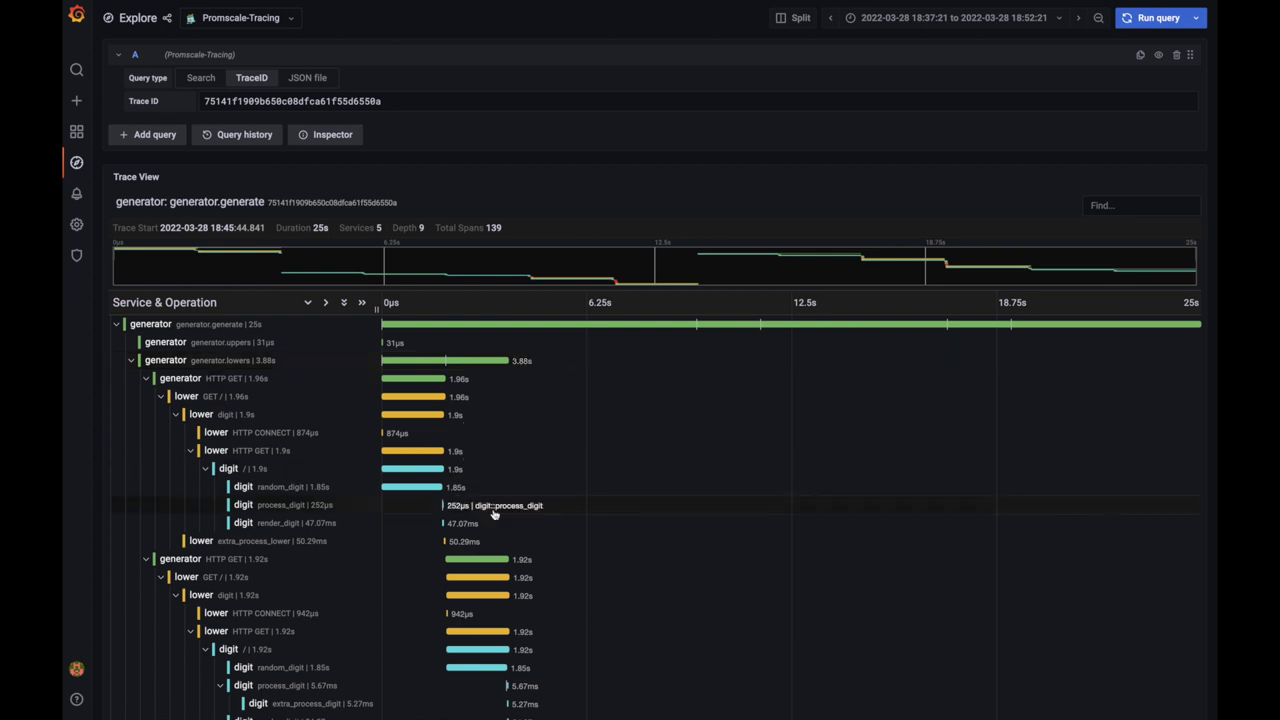
# Examine the span hierarchy and timing bars of the generator.generate trace, including the nested lower, digit and special service spans
pyautogui.scroll(-1, 570, 535)
pyautogui.scroll(-5, 570, 535)
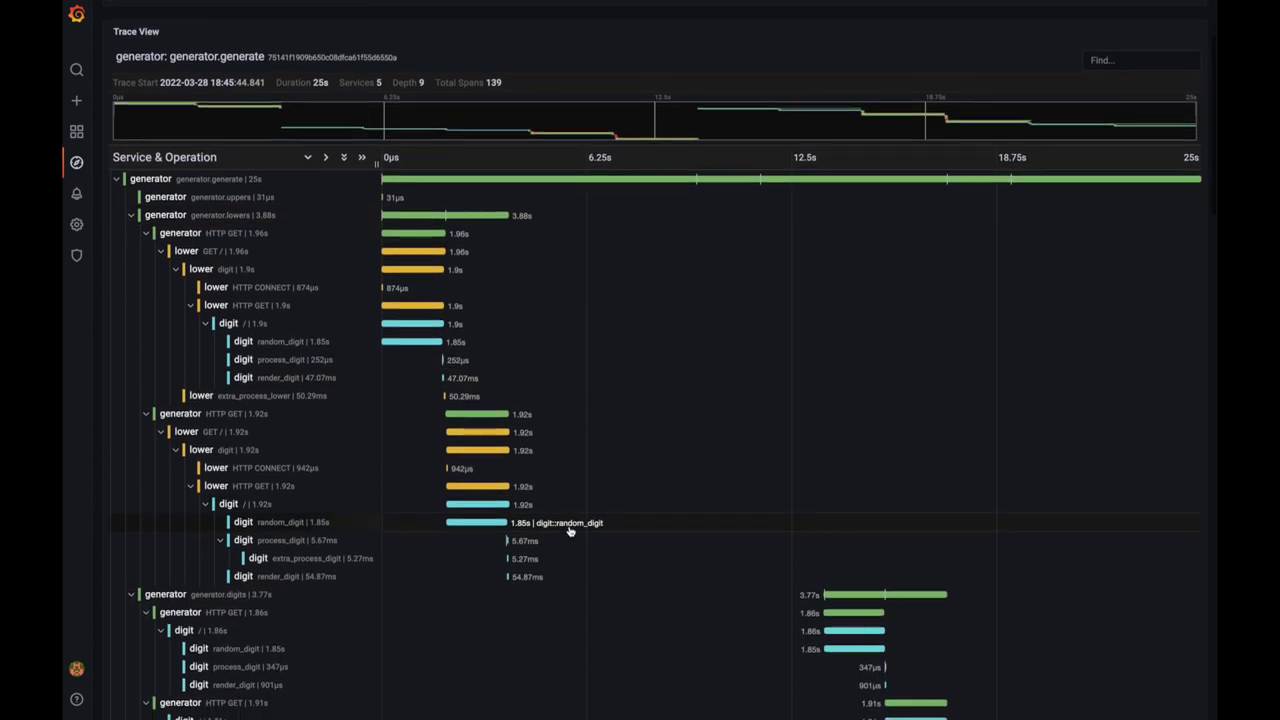
pyautogui.scroll(-5, 567, 532)
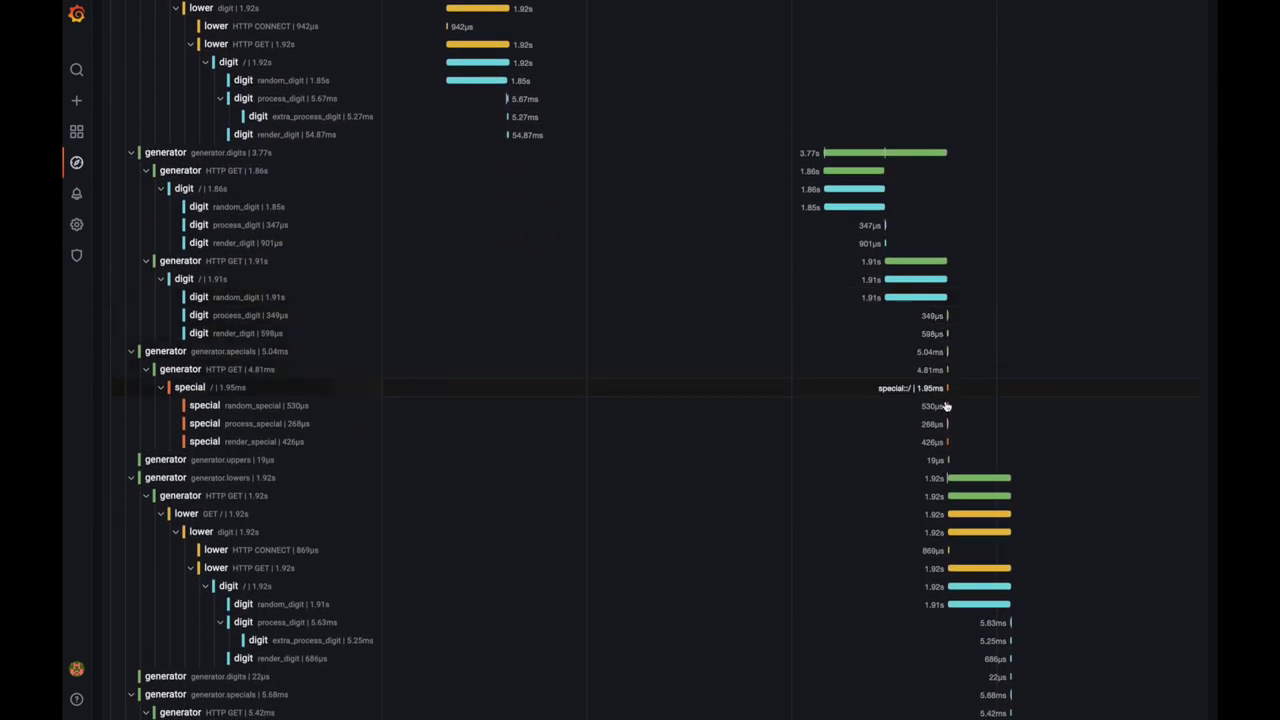
pyautogui.scroll(-1, 946, 458)
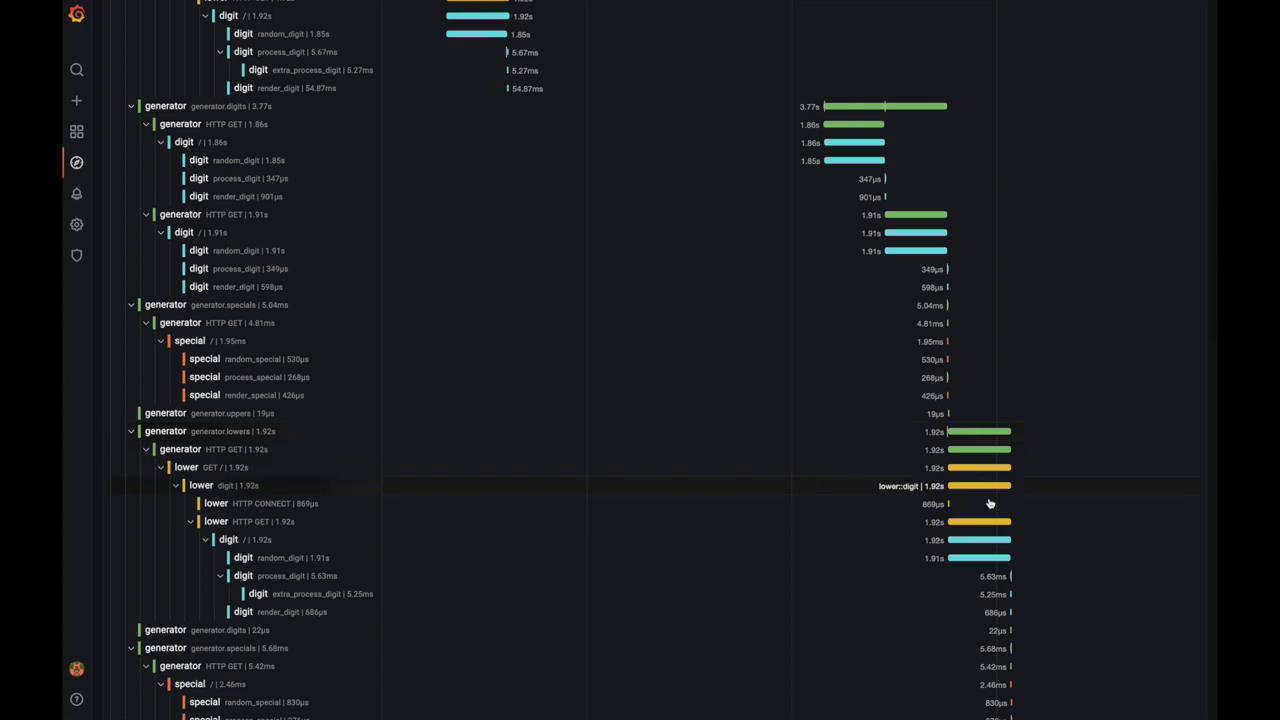
pyautogui.scroll(1, 857, 183)
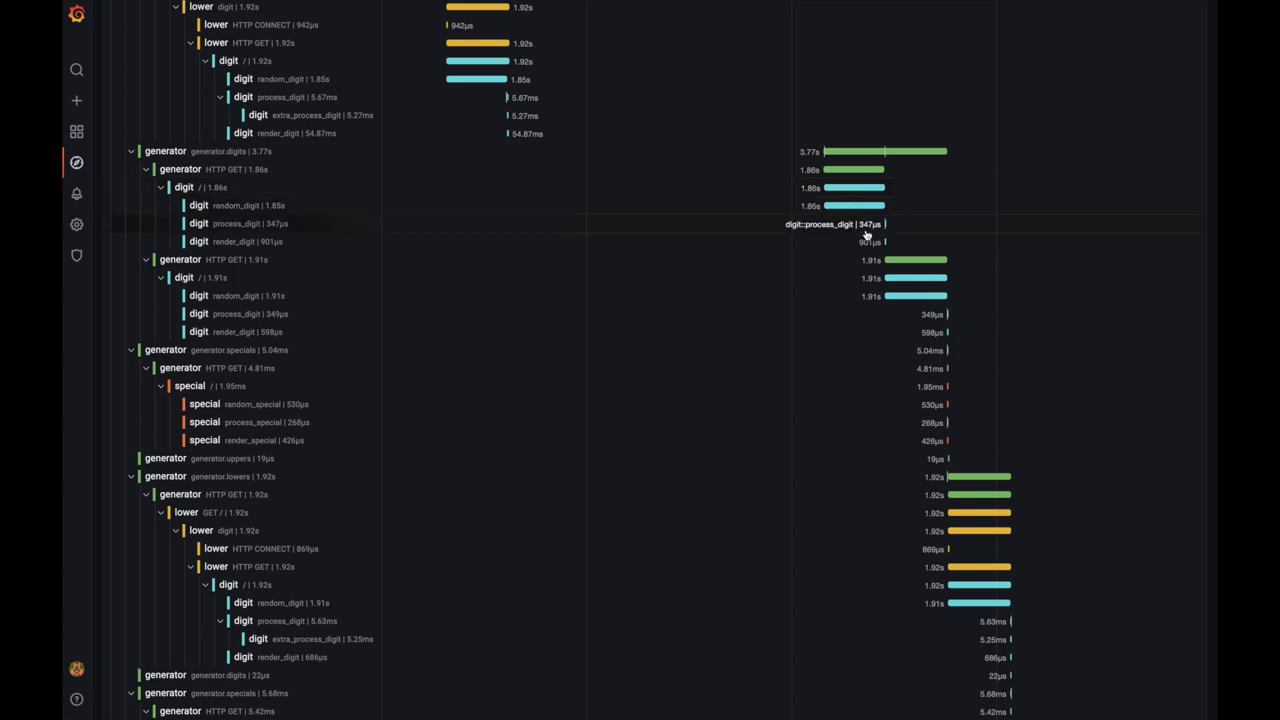
pyautogui.scroll(-1, 940, 382)
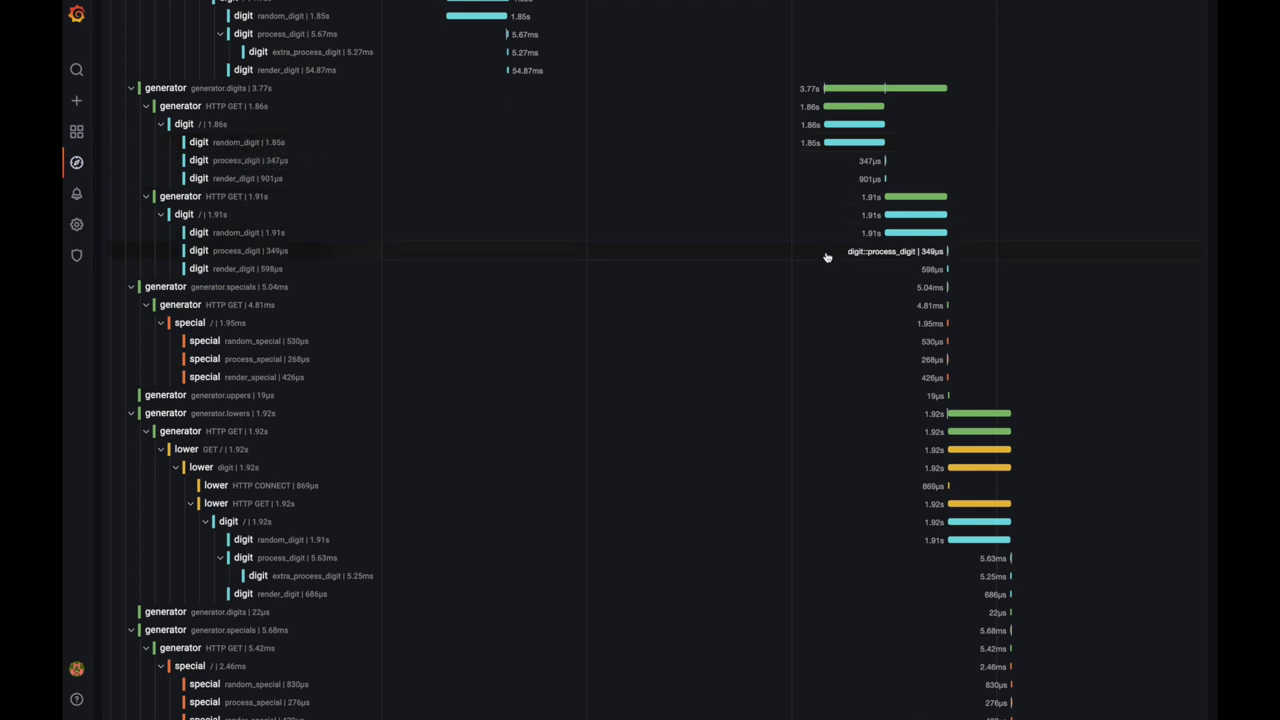
pyautogui.scroll(2, 623, 229)
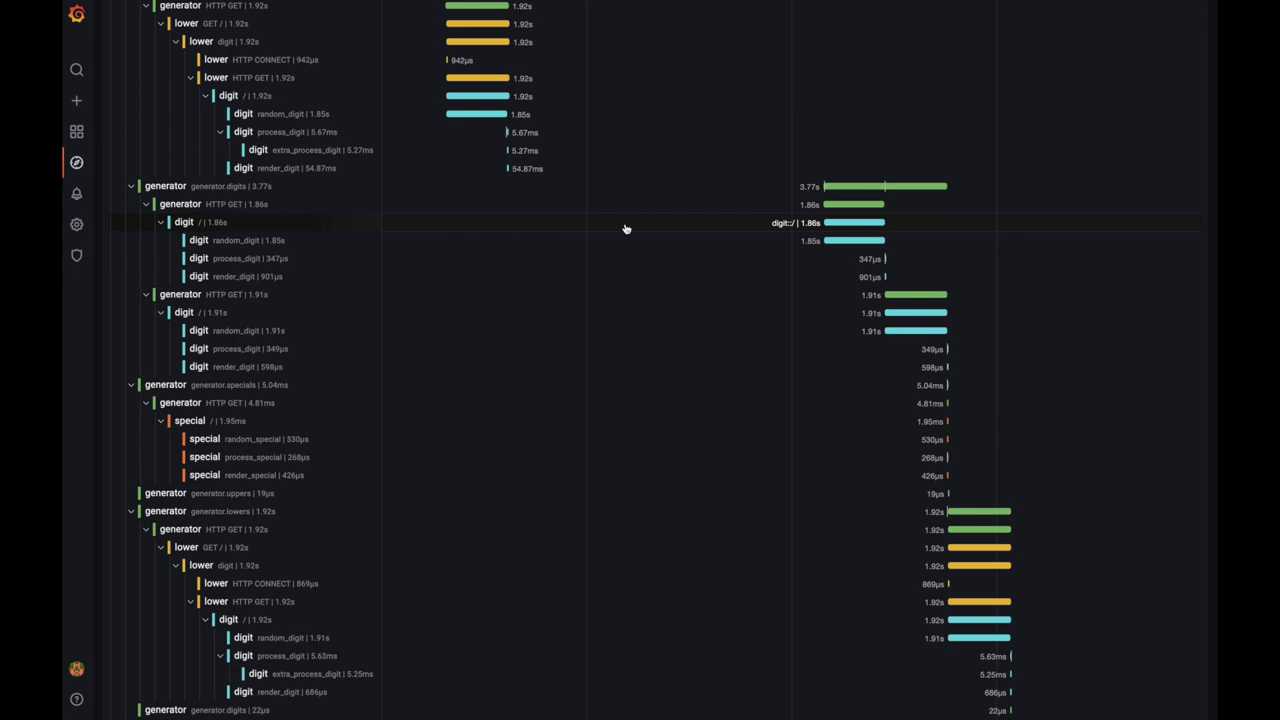
pyautogui.scroll(10, 600, 234)
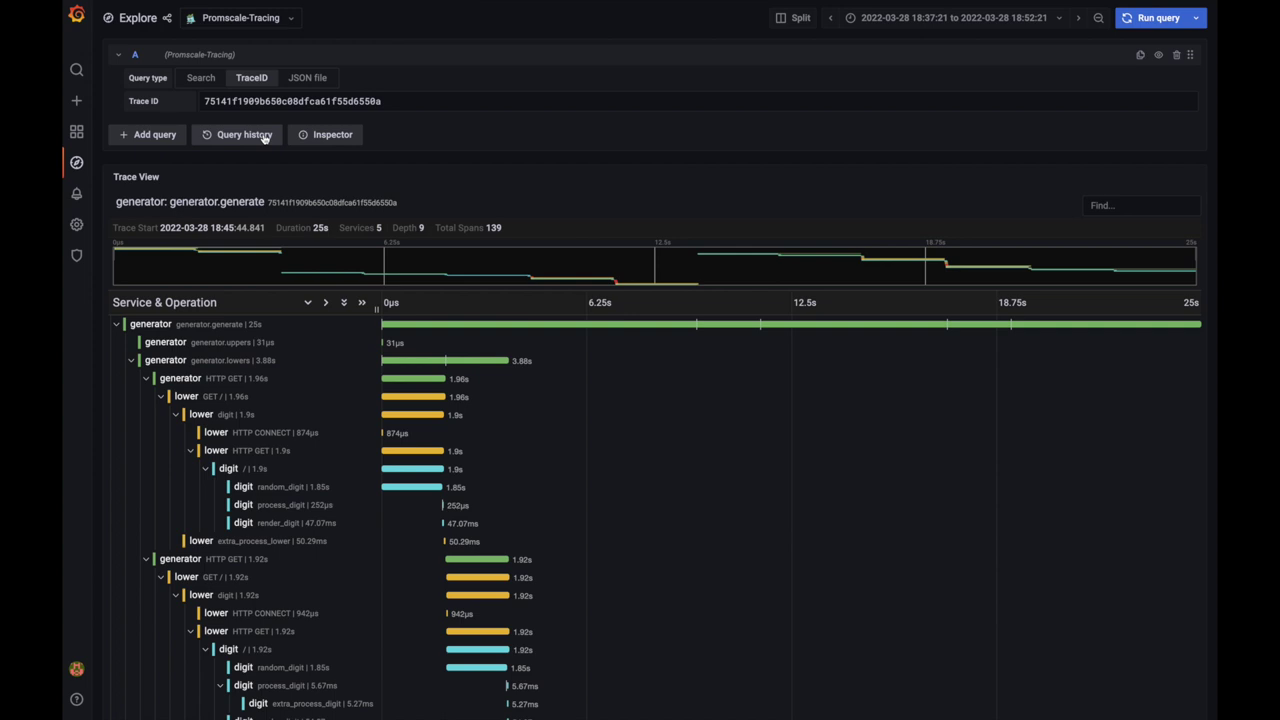
pyautogui.scroll(-2, 520, 425)
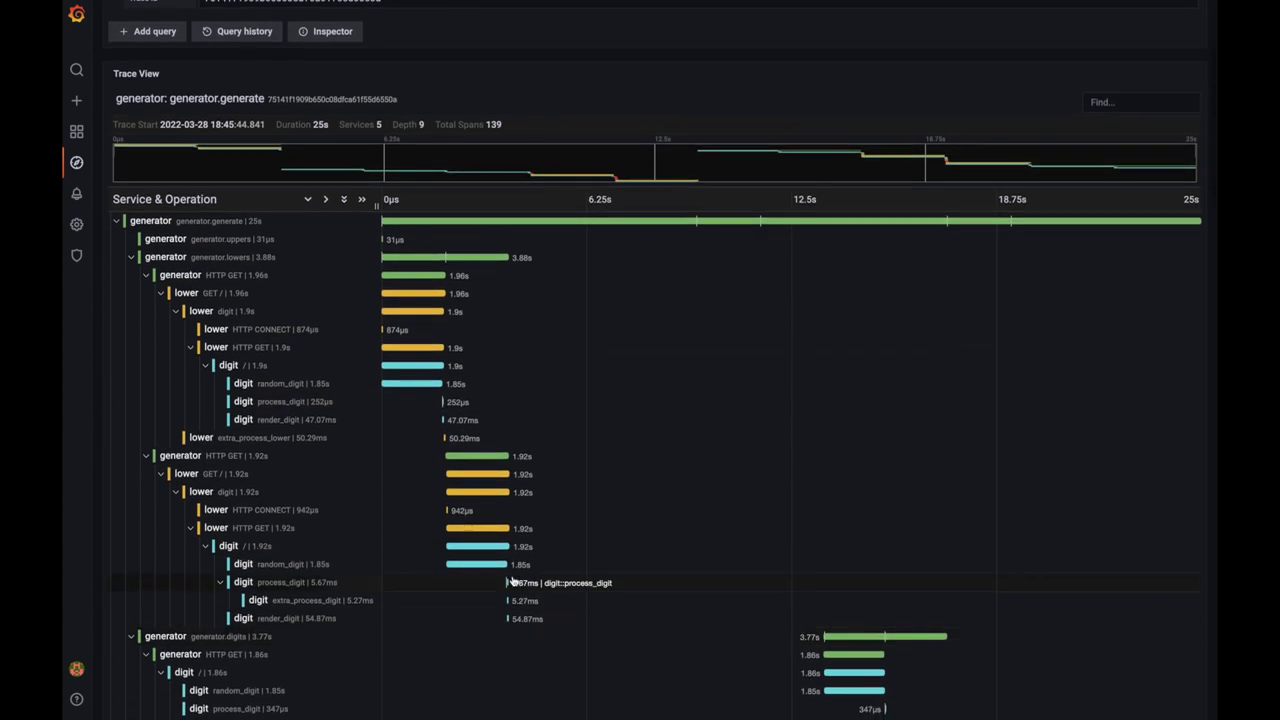
pyautogui.scroll(2, 512, 580)
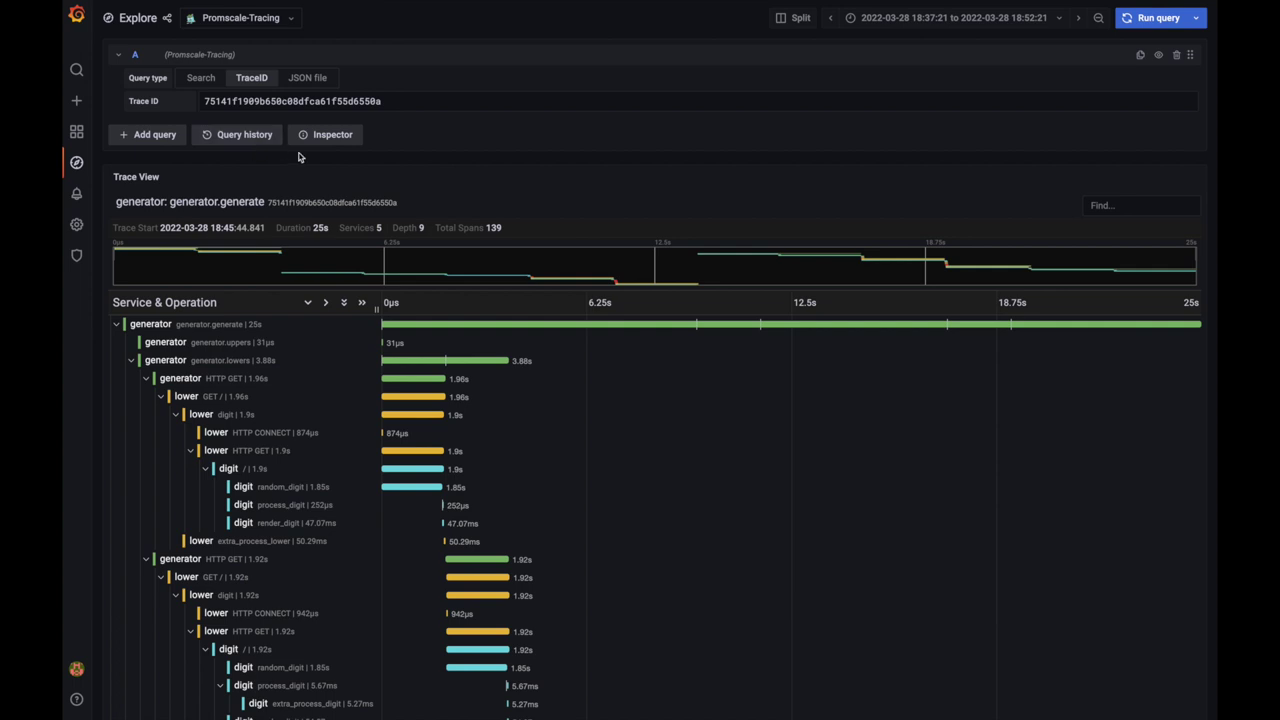
# Leave the trace, go to the 04 Service Dependencies dashboard in the demo folder and open its node graph panel for editing
pyautogui.hotkey('alt', 'Left')
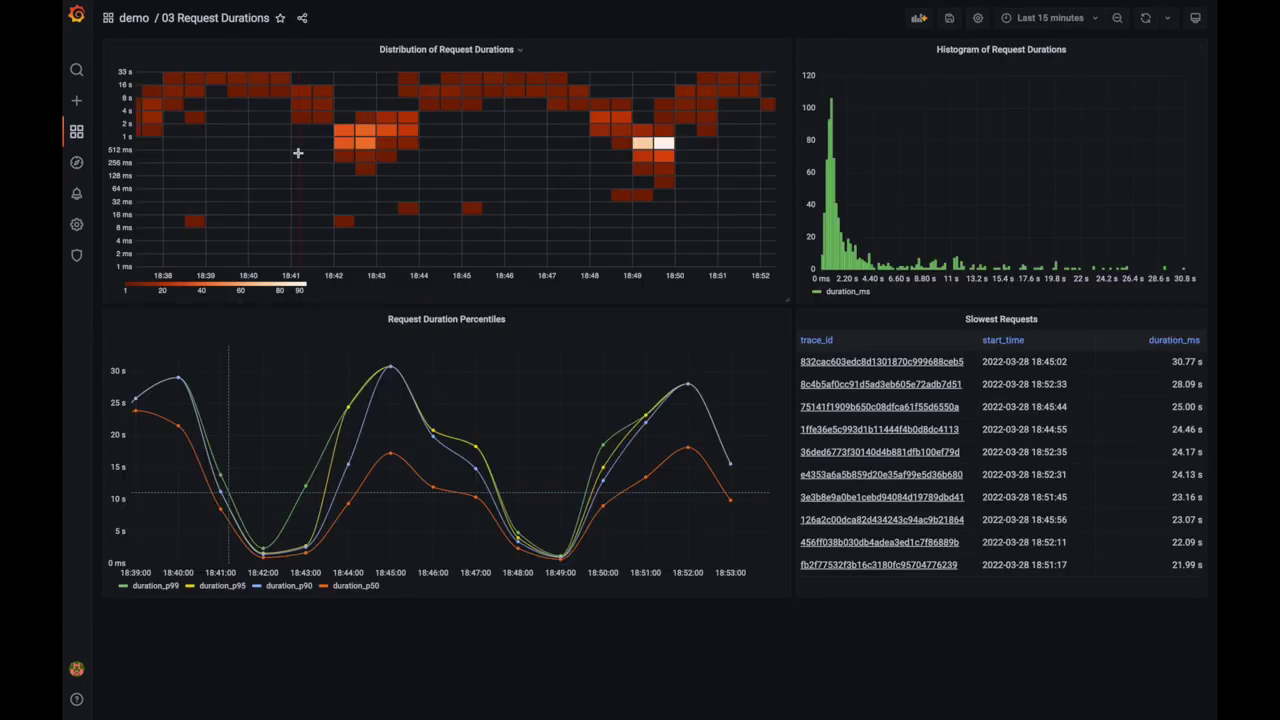
pyautogui.click(134, 20)
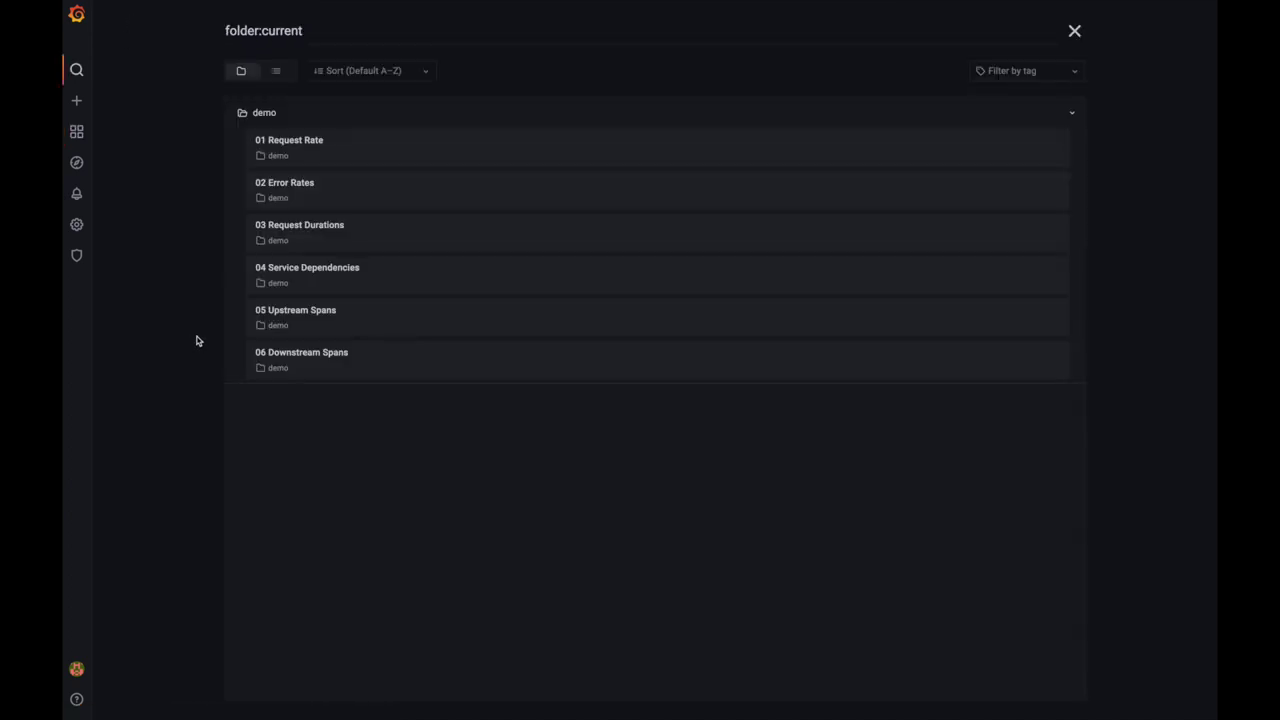
pyautogui.click(341, 273)
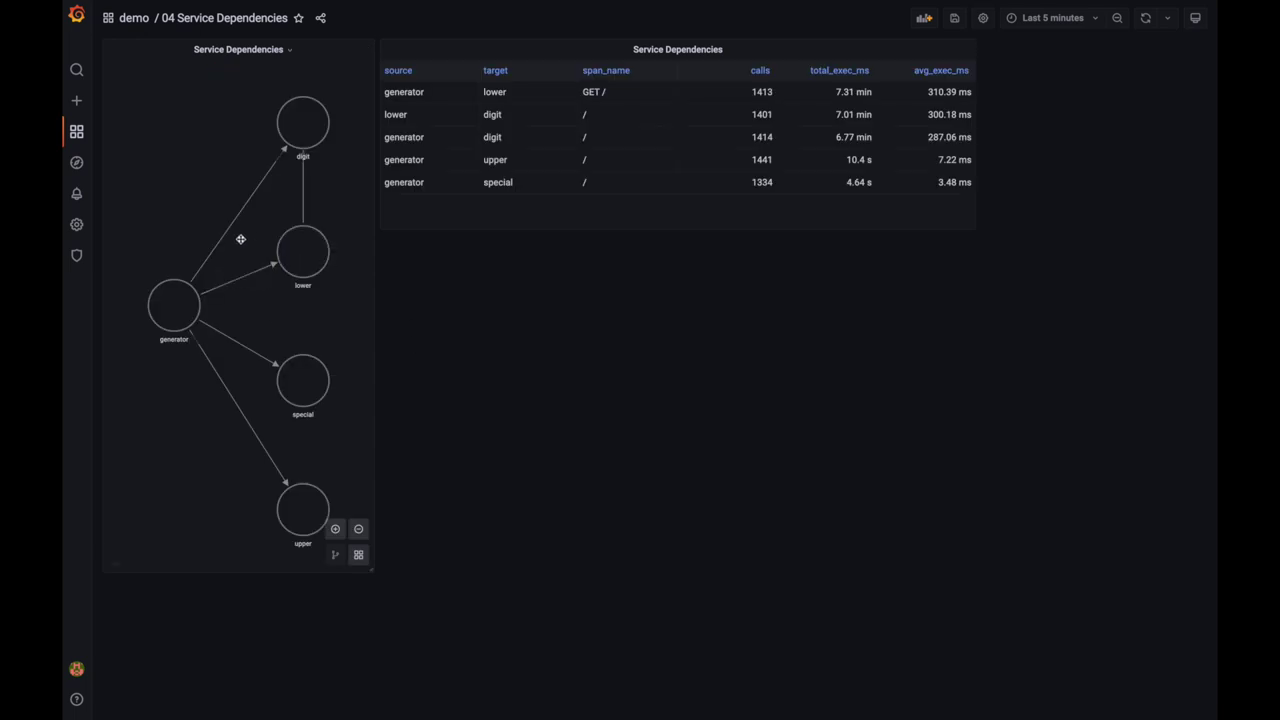
pyautogui.moveTo(235, 223)
pyautogui.click(291, 52)
pyautogui.click(263, 87)
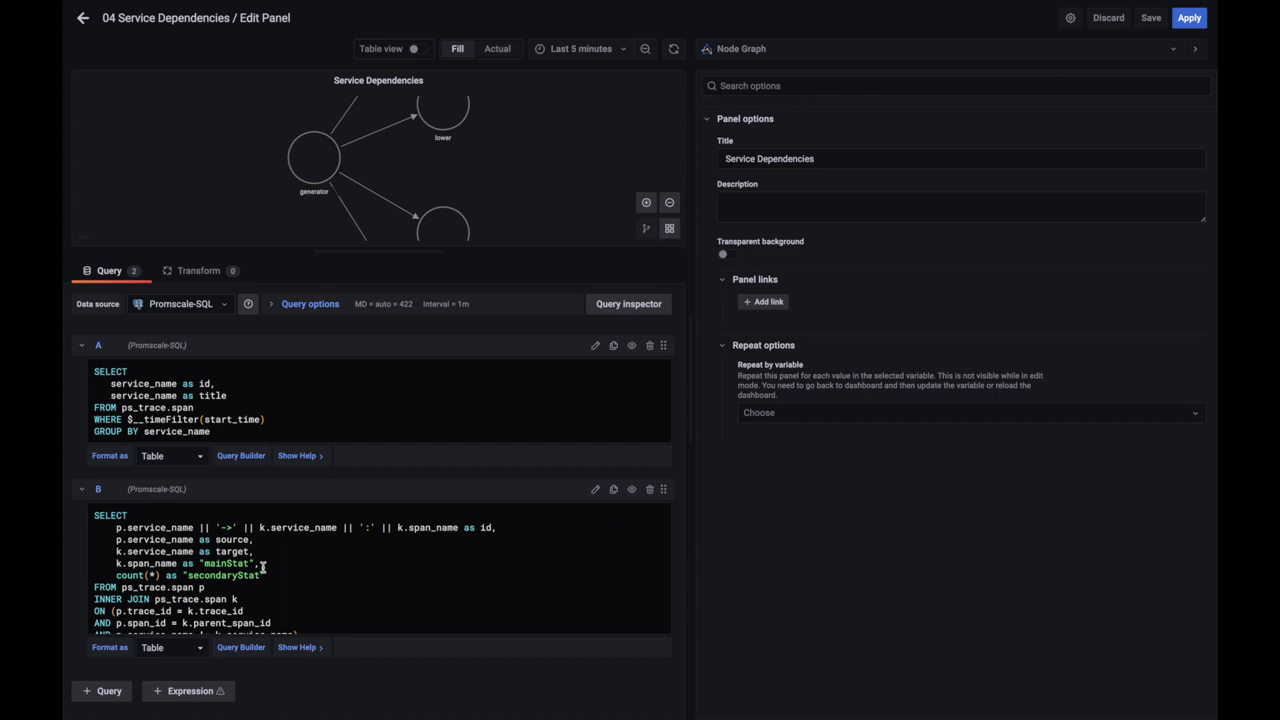
# Examine the node query's id column and the edge query's service_name inequality condition, and return to the Service Dependencies dashboard
pyautogui.click(214, 383)
pyautogui.press('BackSpace')
pyautogui.write(',')
pyautogui.moveTo(313, 197)
pyautogui.scroll(-2, 282, 588)
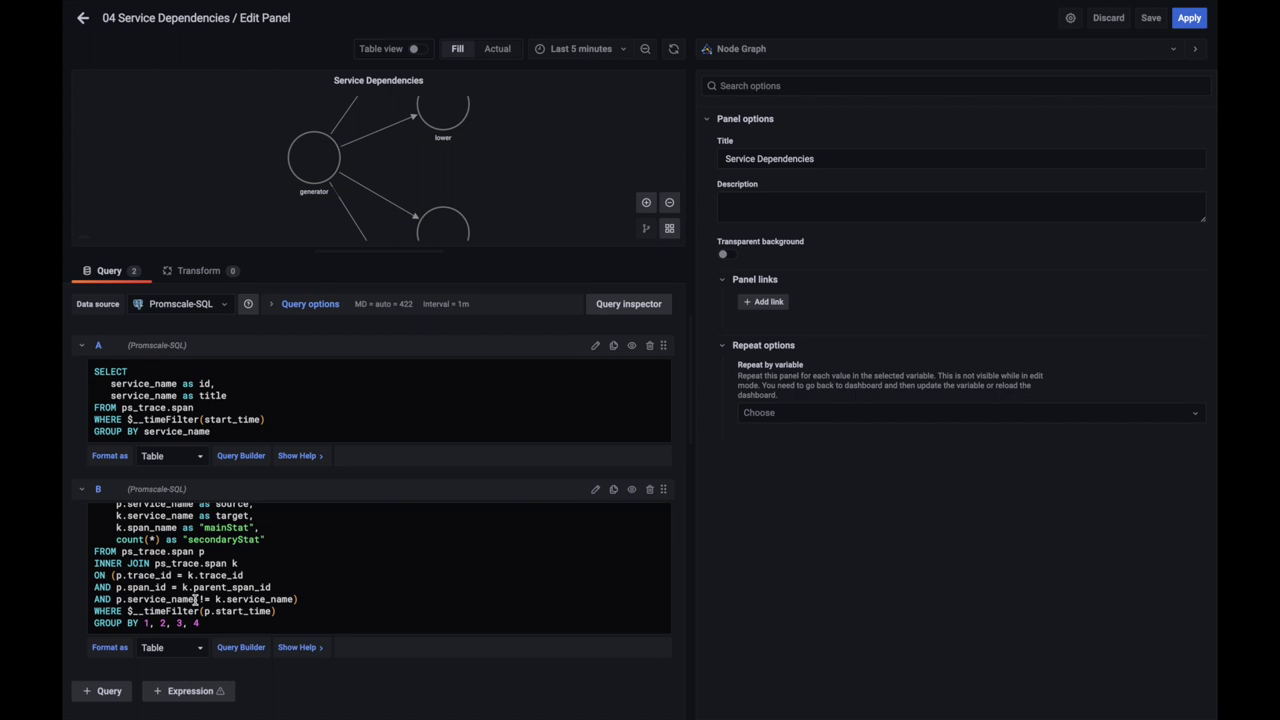
pyautogui.click(201, 599)
pyautogui.write('!')
pyautogui.click(85, 20)
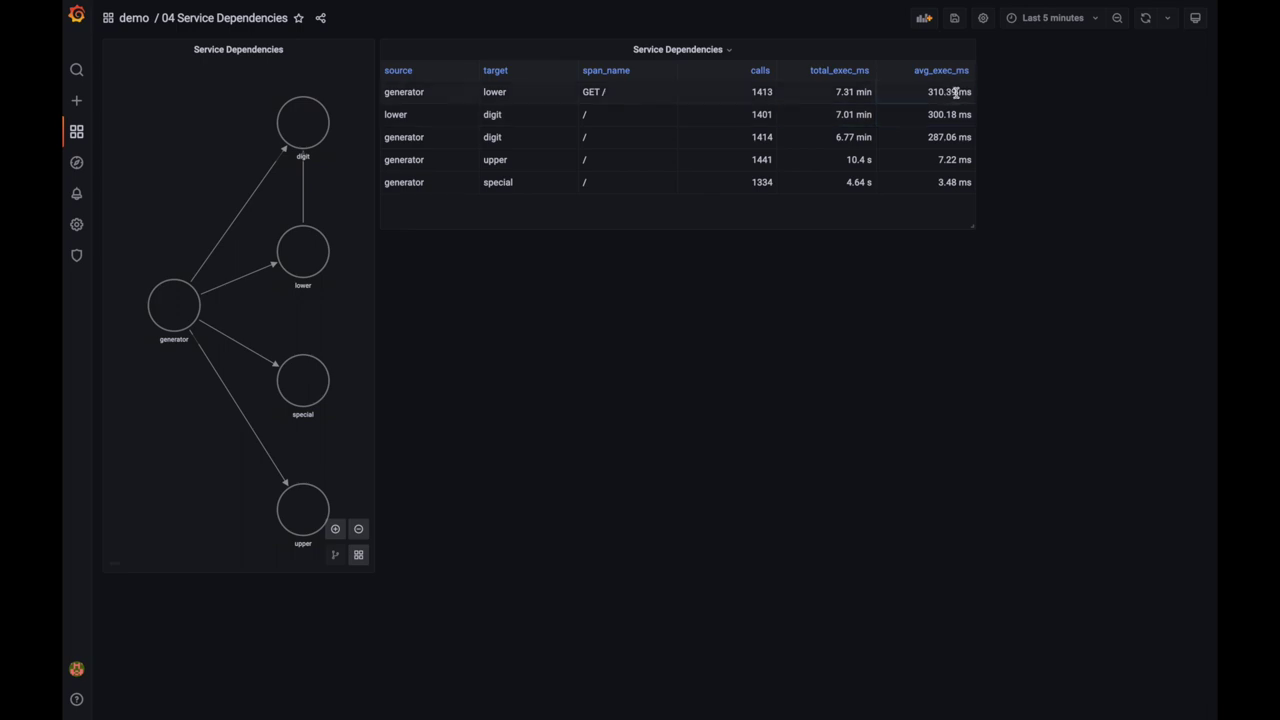
# Open the Service Dependencies table panel for editing, examine its aggregates and self-join conditions, and leave the editor
pyautogui.click(729, 54)
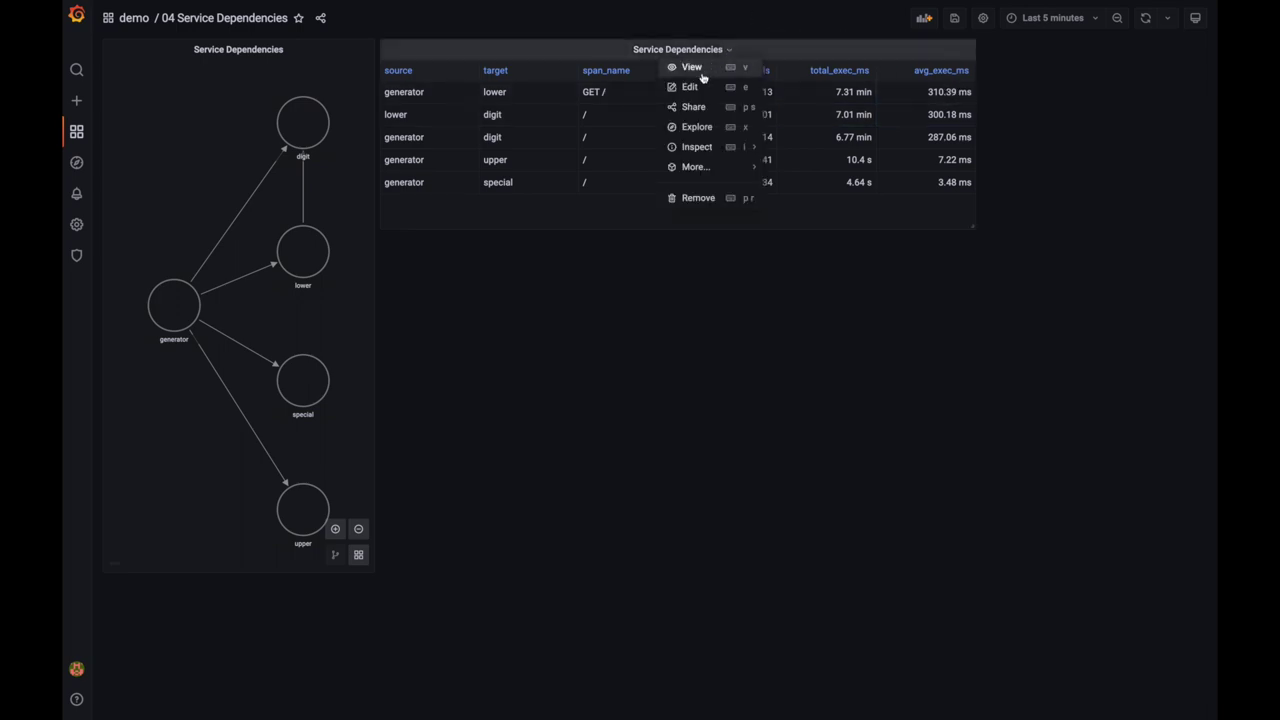
pyautogui.click(695, 88)
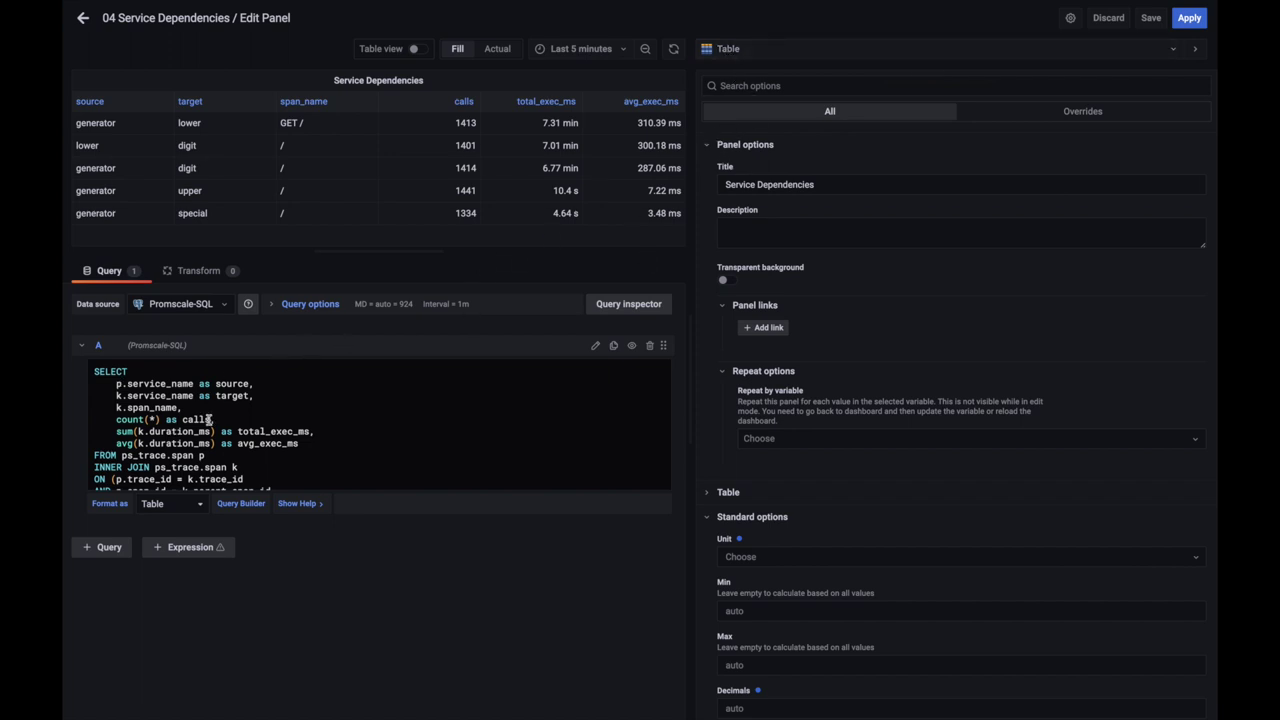
pyautogui.scroll(-2, 208, 420)
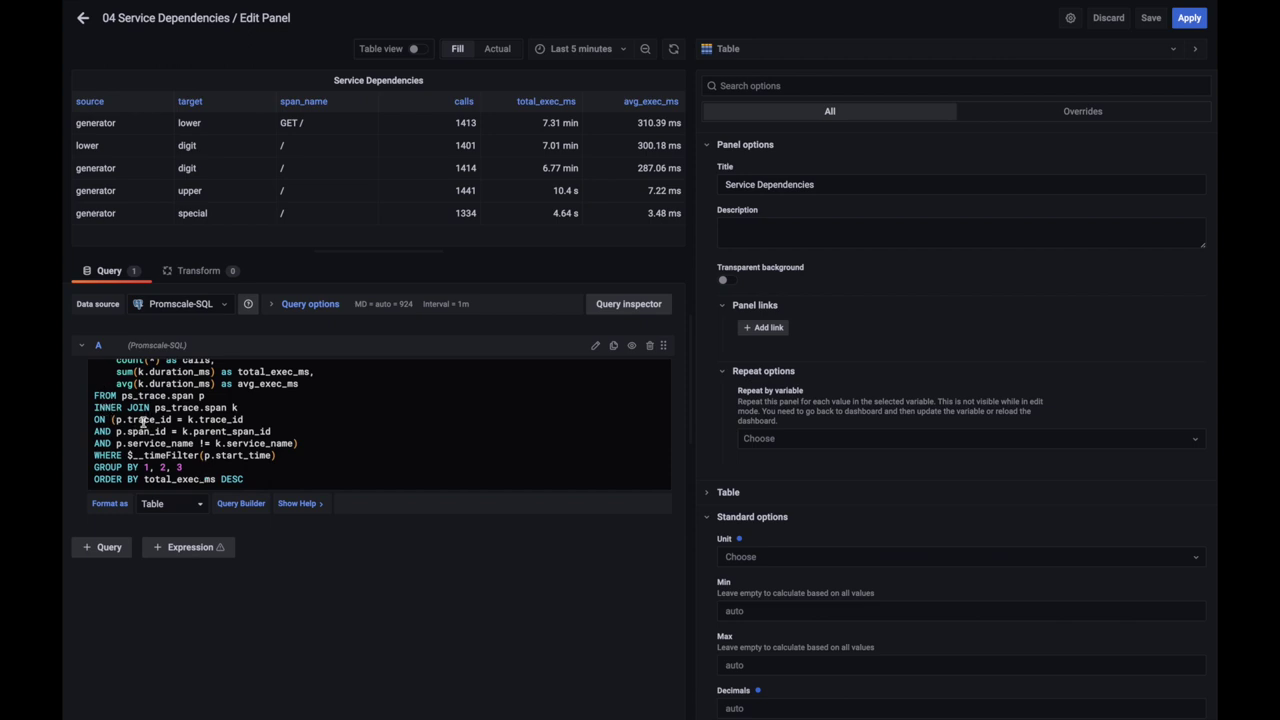
pyautogui.scroll(3, 168, 436)
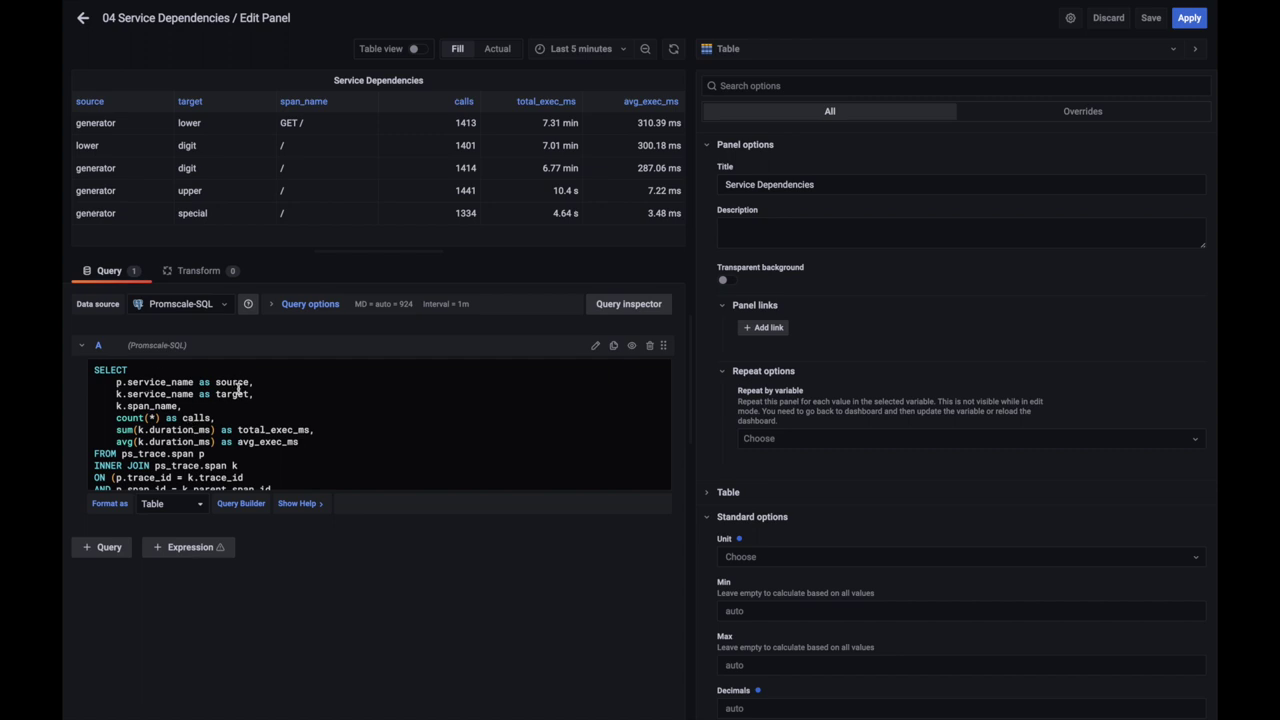
pyautogui.scroll(-3, 246, 415)
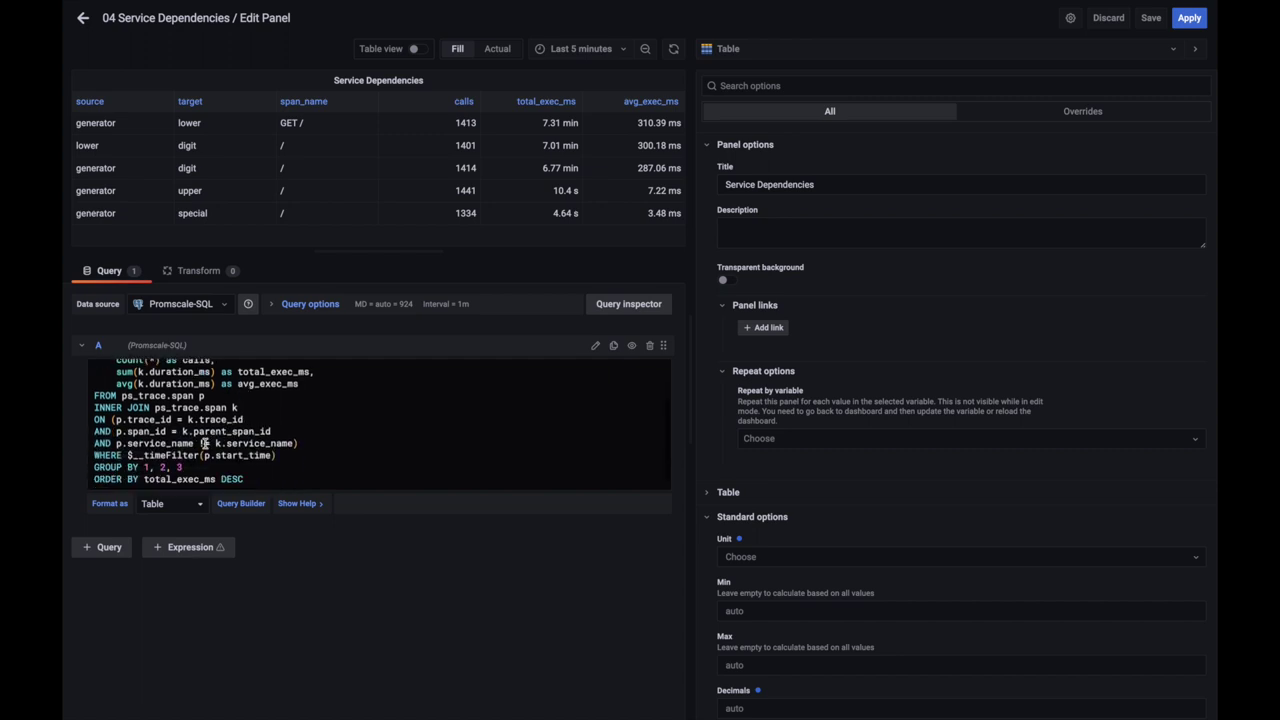
pyautogui.scroll(1, 248, 440)
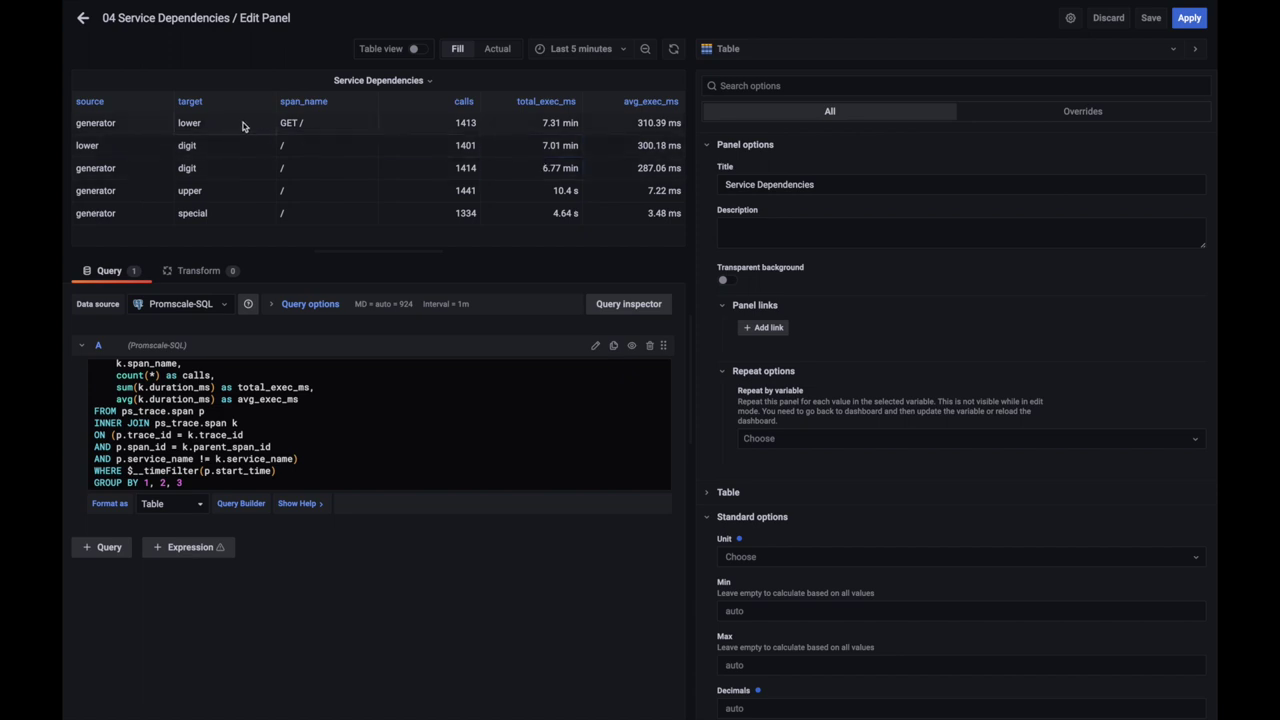
pyautogui.click(83, 19)
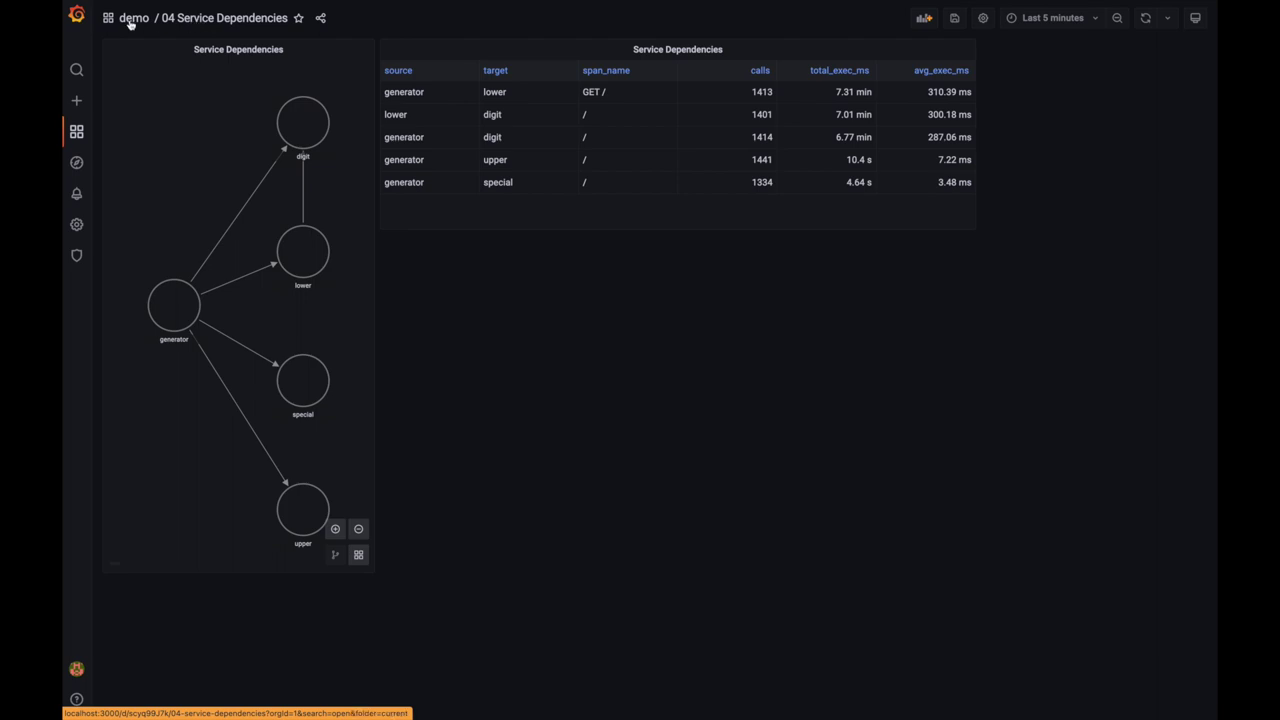
# Open the 05 Upstream Spans dashboard from the demo folder and set the Service variable to digit
pyautogui.click(130, 20)
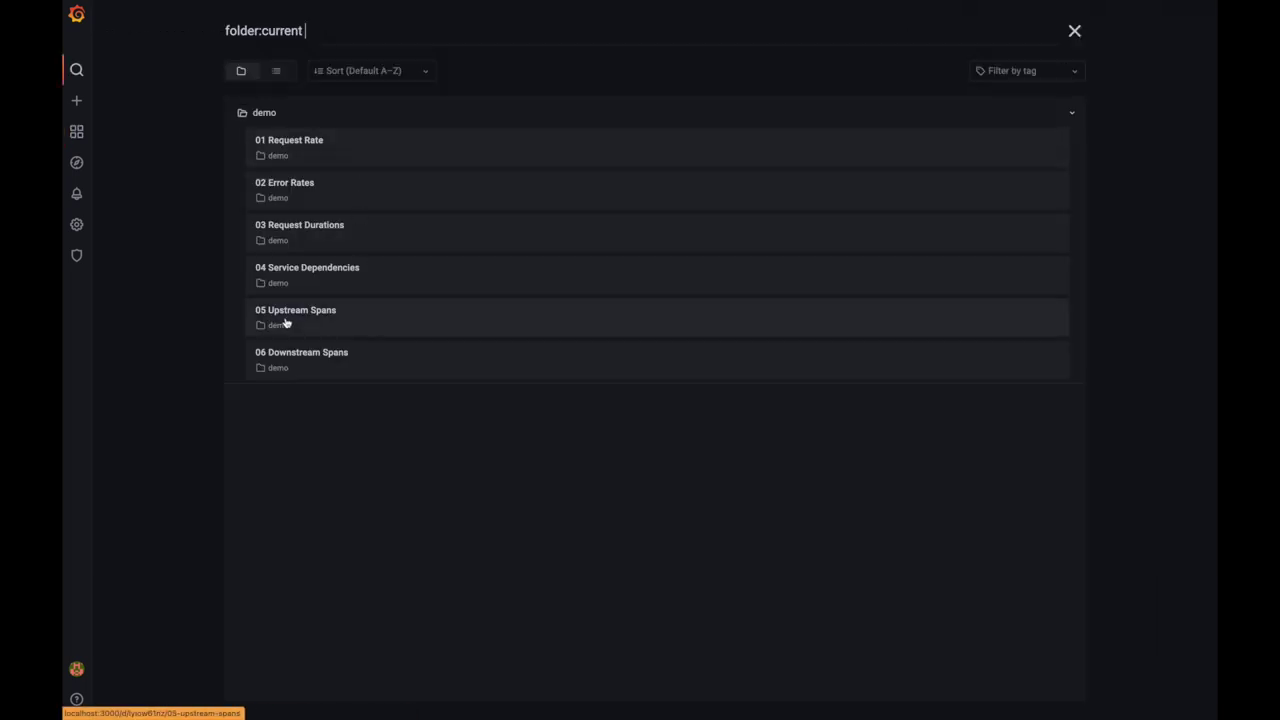
pyautogui.click(306, 321)
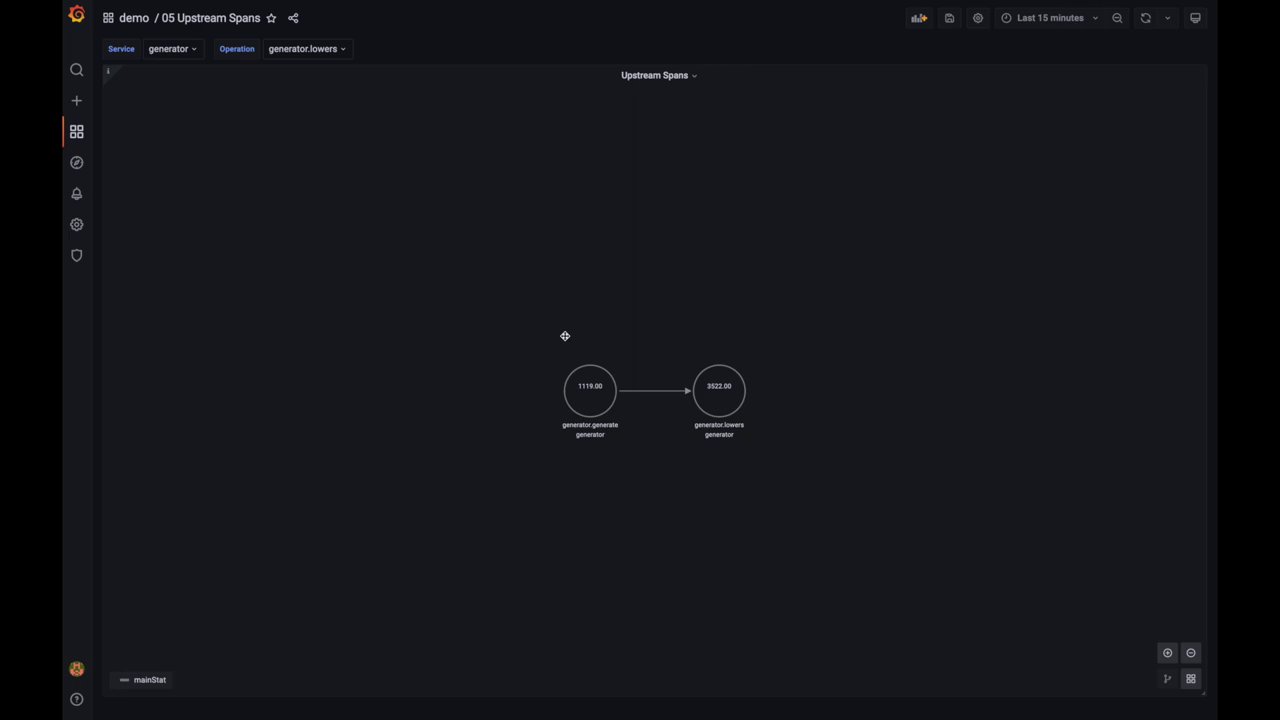
pyautogui.click(176, 50)
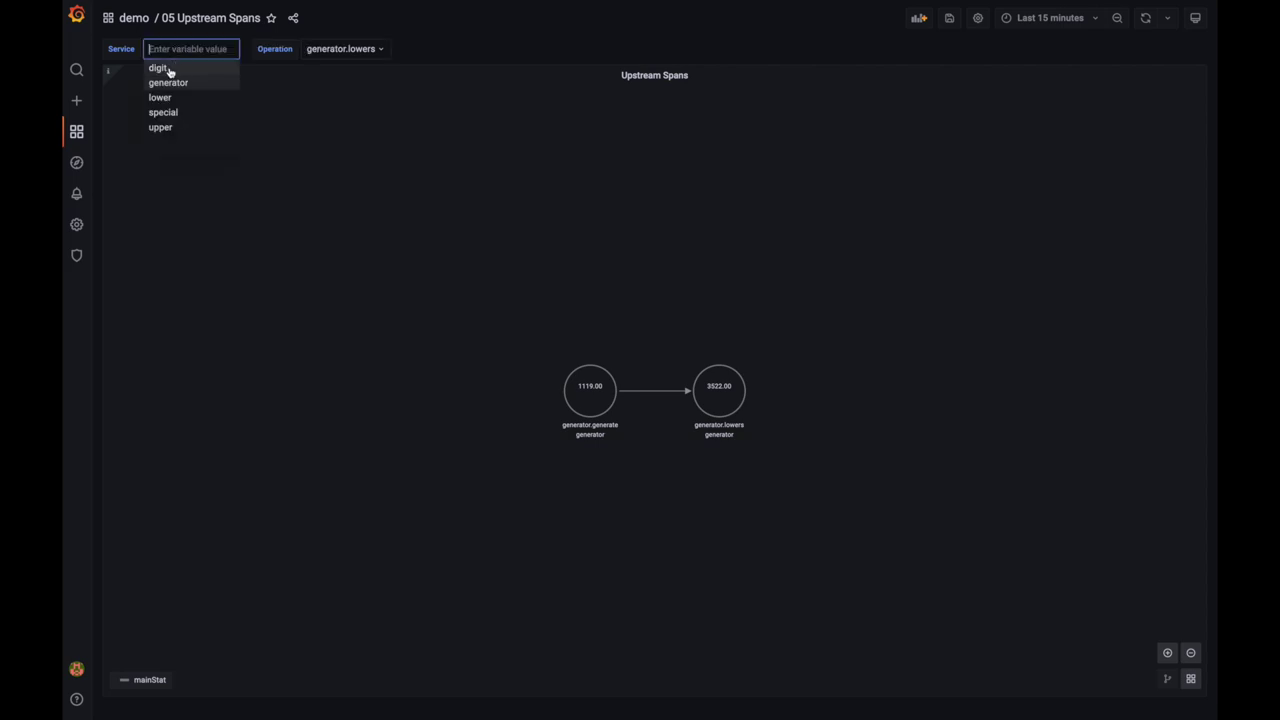
pyautogui.click(168, 69)
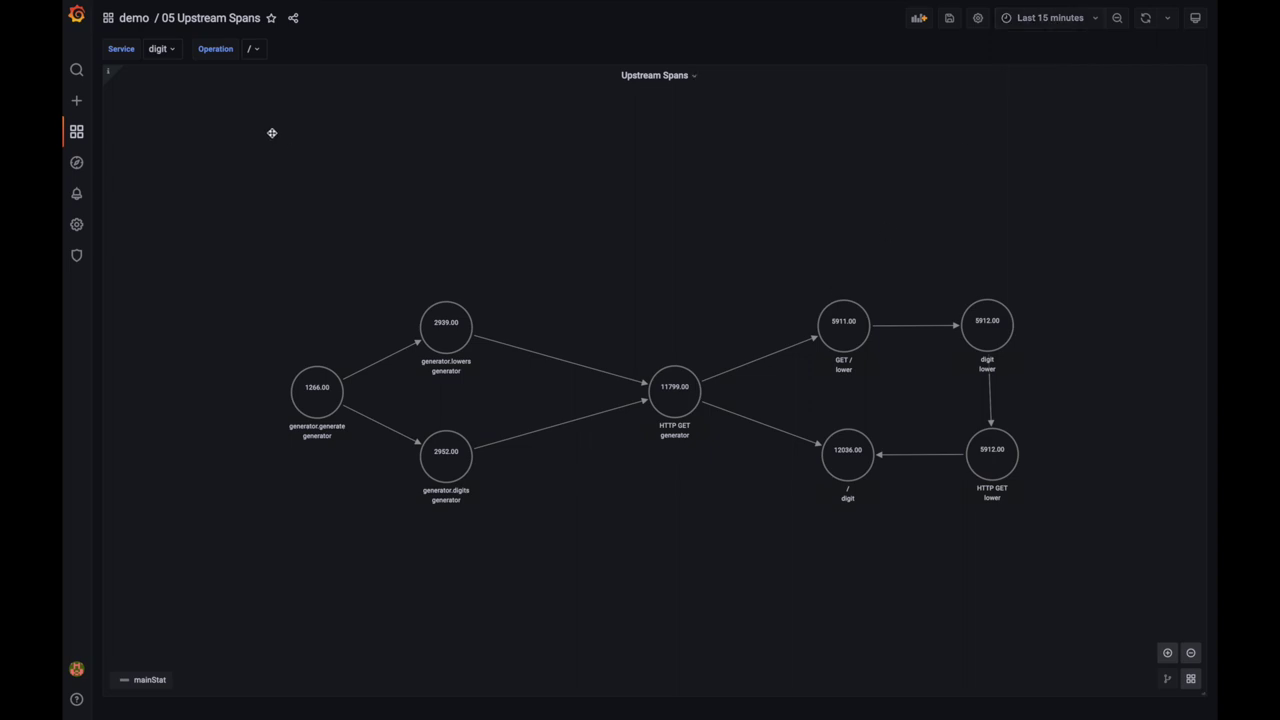
# Open the Upstream Spans panel for editing and look through recursive query A from start to end
pyautogui.click(693, 78)
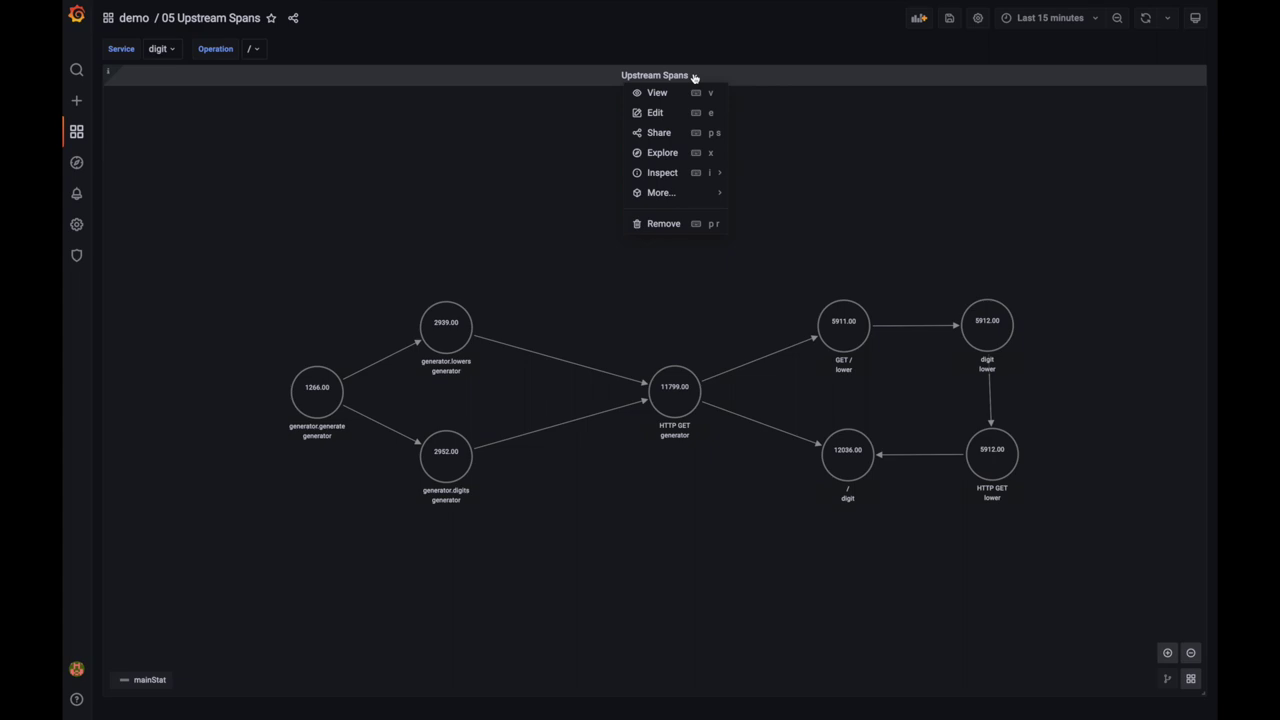
pyautogui.click(655, 114)
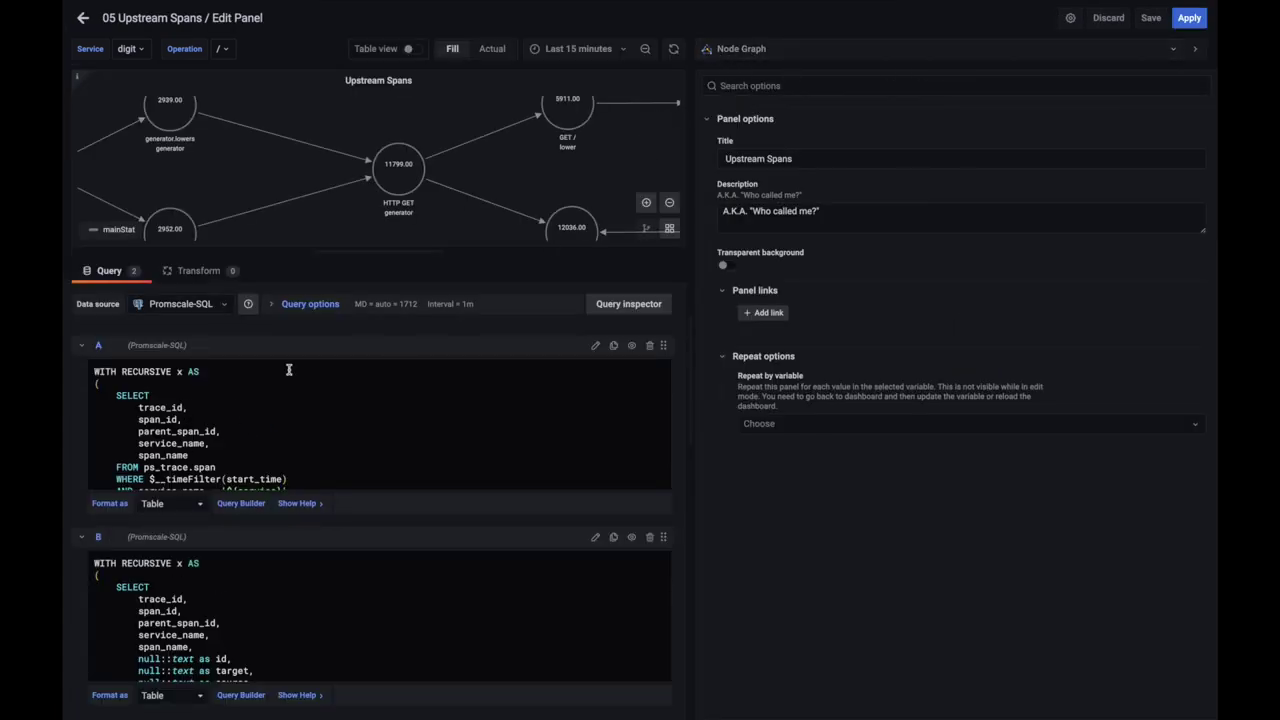
pyautogui.scroll(-5, 297, 436)
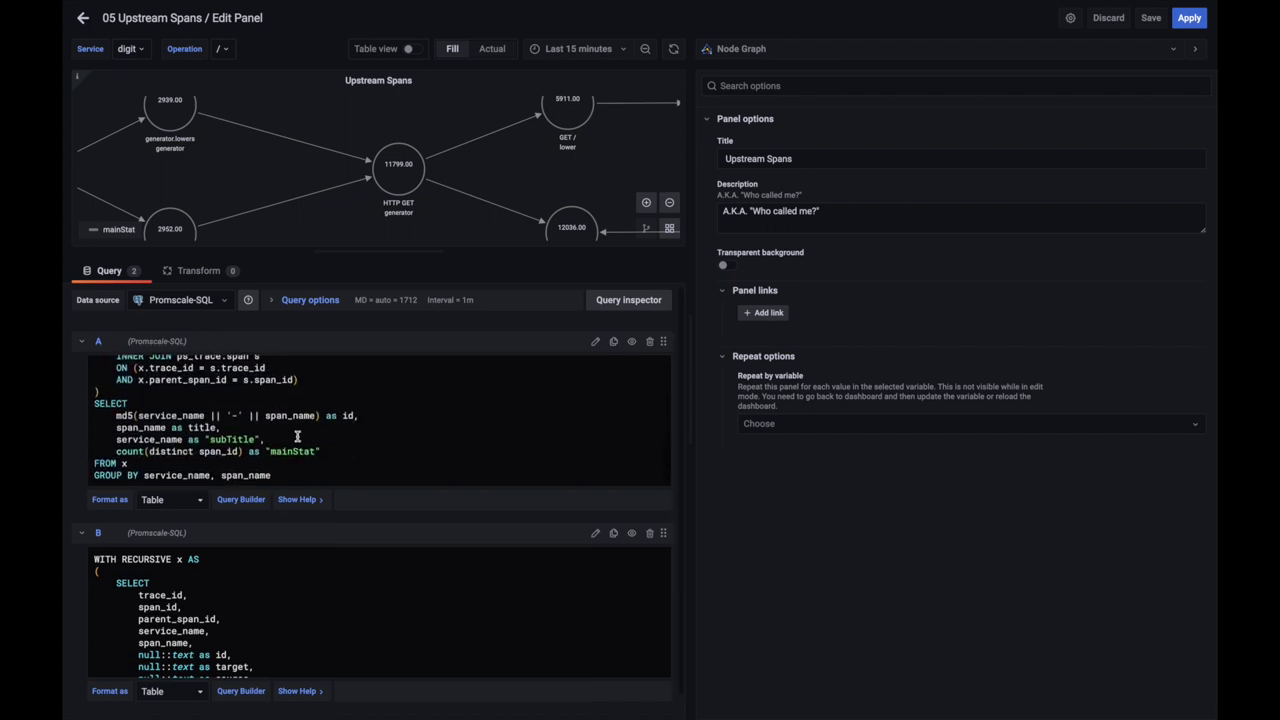
pyautogui.scroll(5, 298, 430)
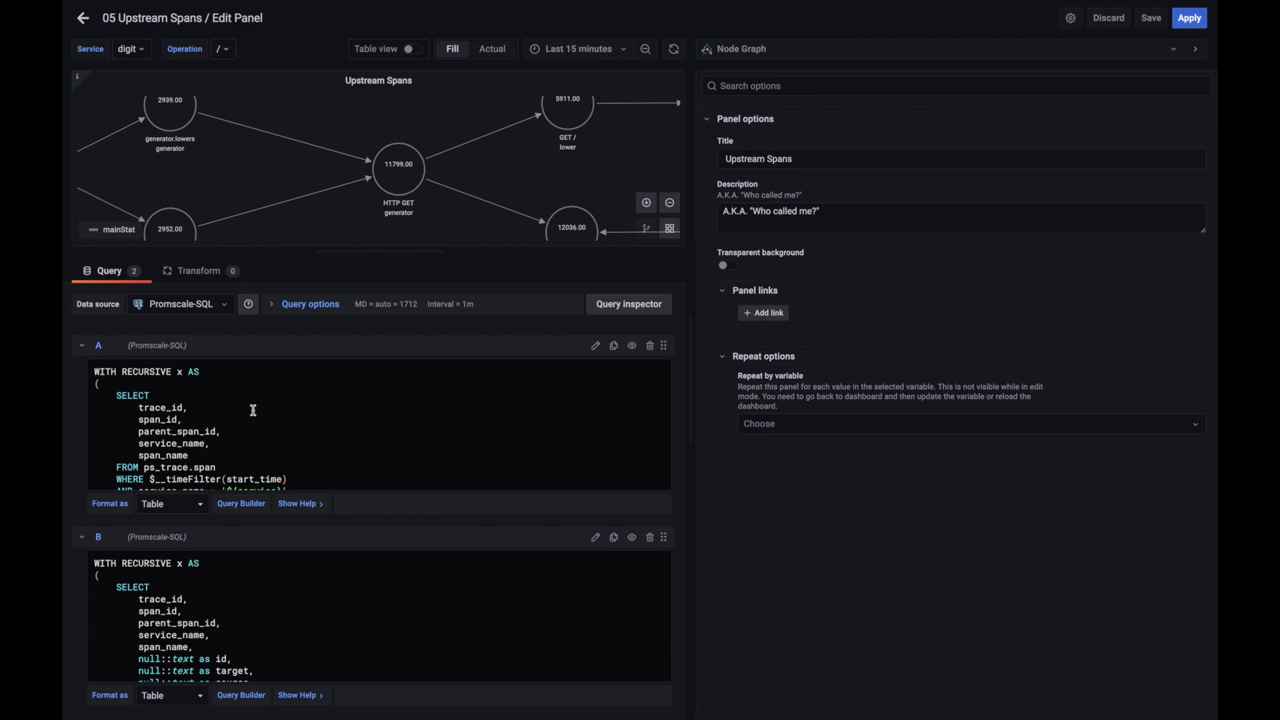
# Switch to VS Code and highlight the WITH RECURSIVE line and the first inner SELECT of the nodes query in 05-upstream-spans.sql
pyautogui.hotkey('ctrl', 'Left')
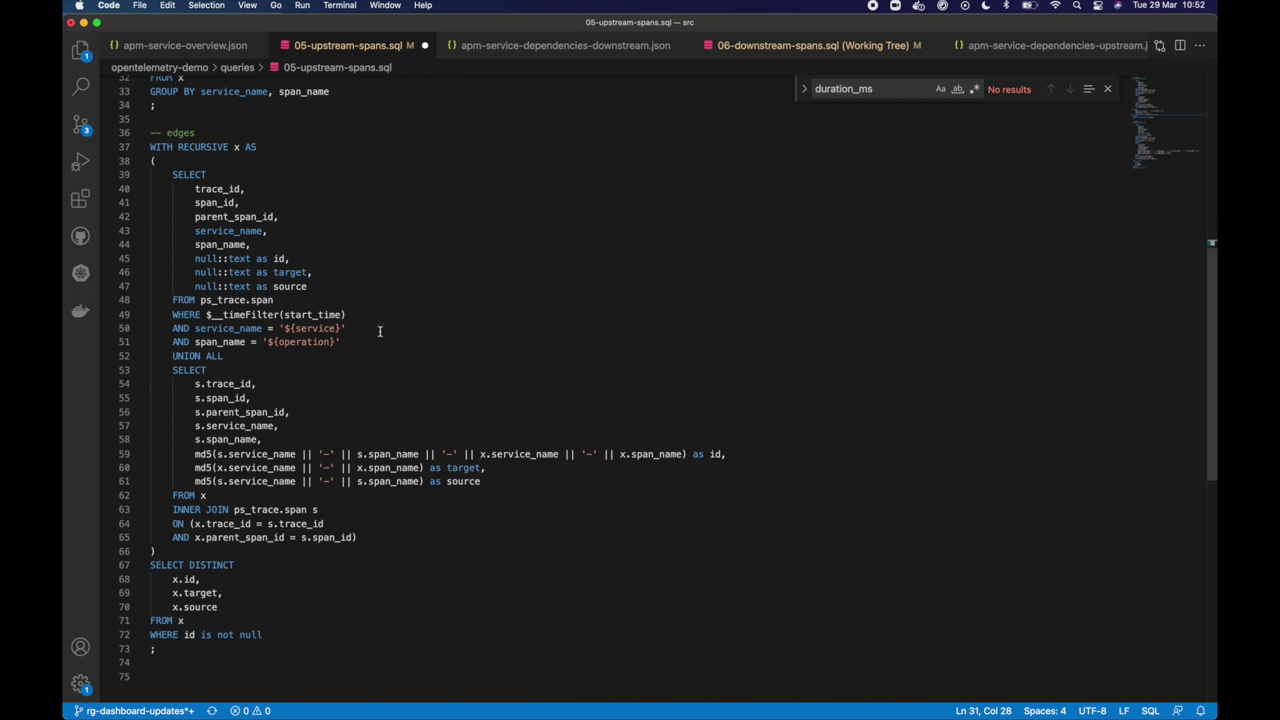
pyautogui.scroll(10, 380, 331)
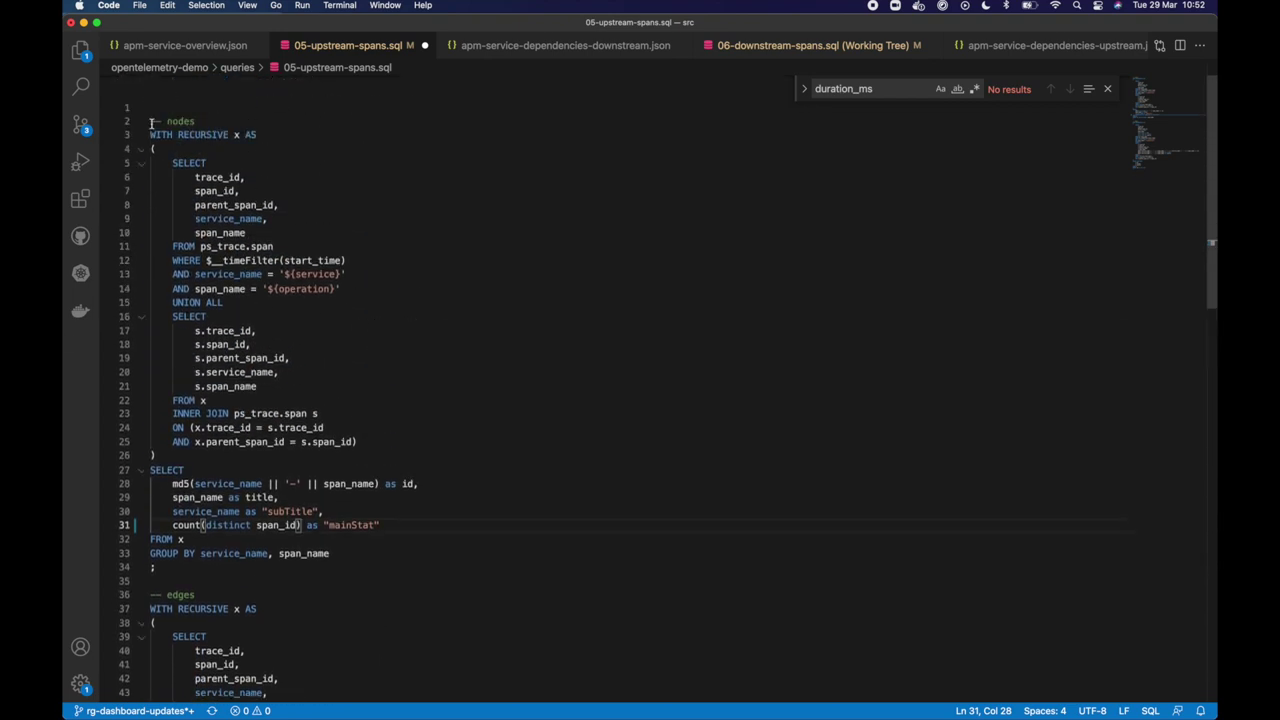
pyautogui.moveTo(150, 135); pyautogui.dragTo(258, 135)
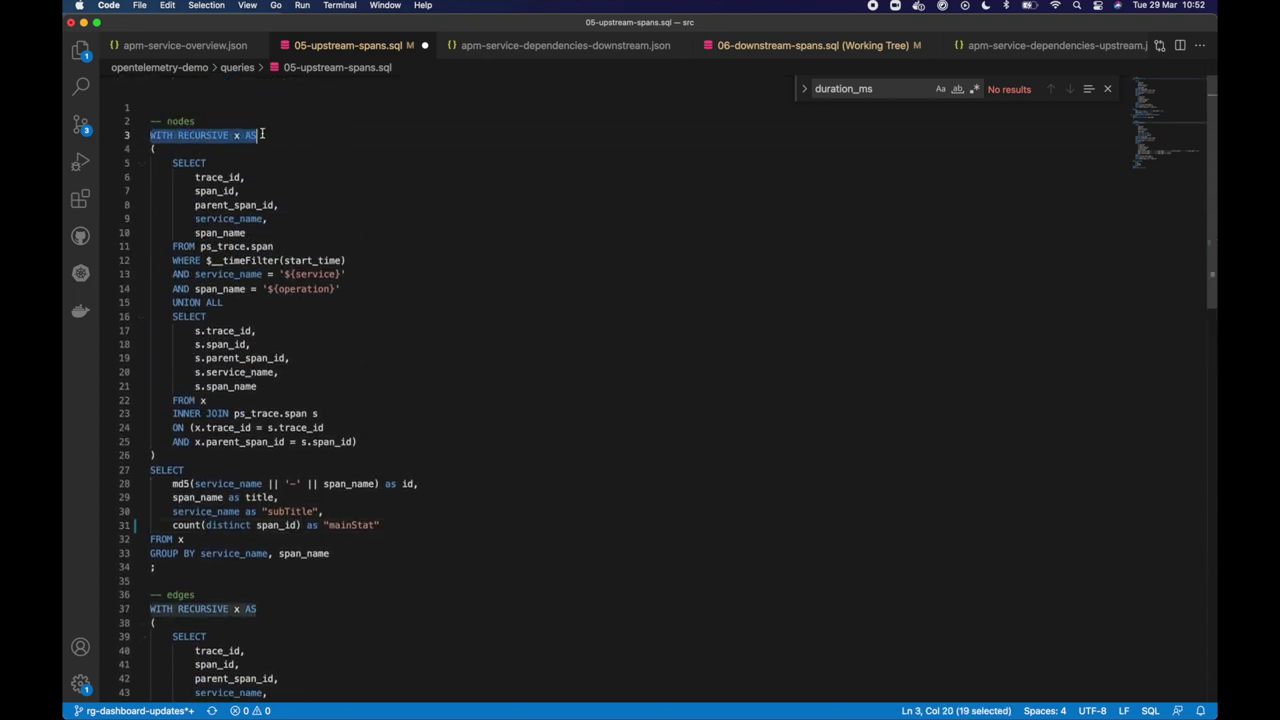
pyautogui.click(156, 135)
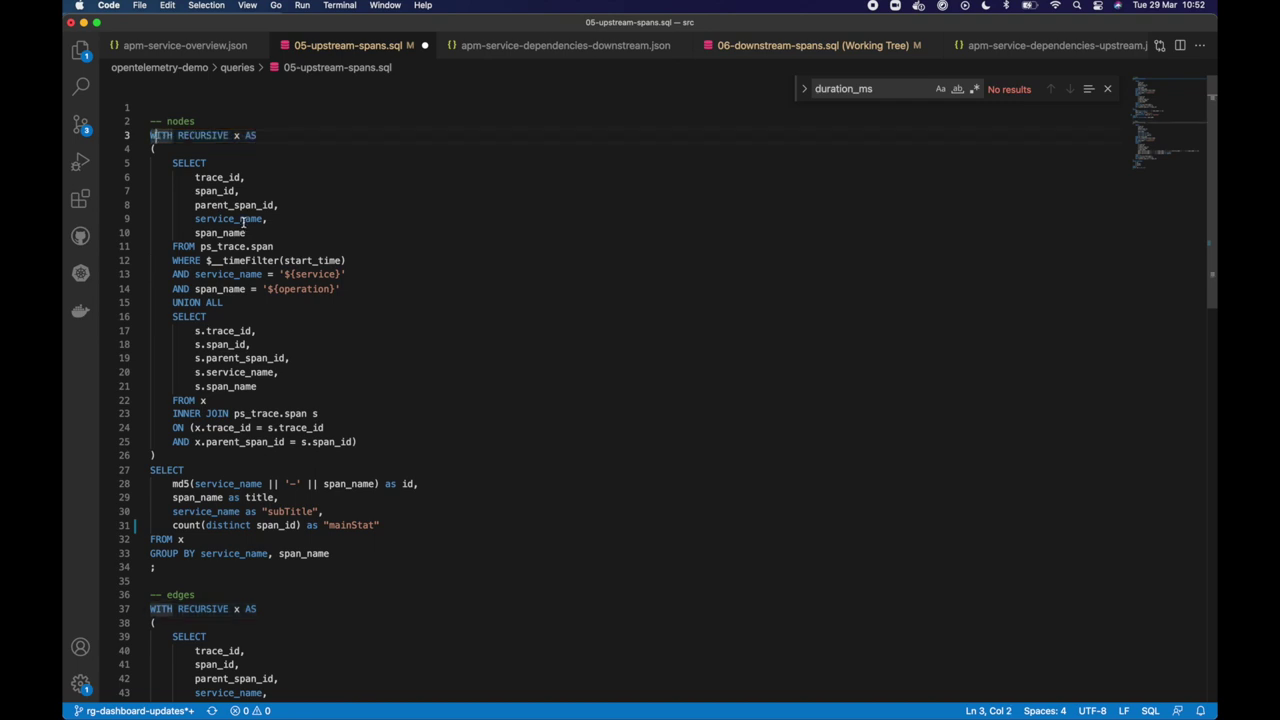
pyautogui.click(175, 164)
pyautogui.moveTo(175, 164); pyautogui.dragTo(347, 289)
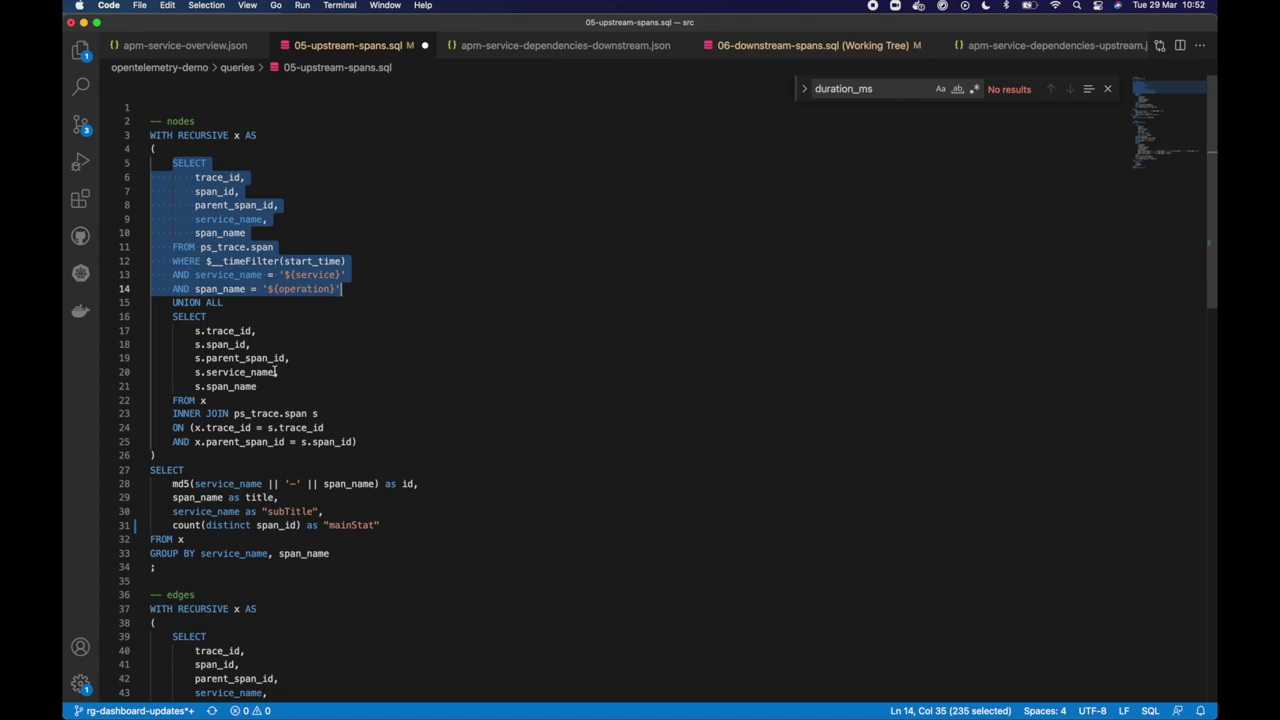
# Highlight the second inner SELECT of the nodes query, the x.parent_span_id and s.span_id sides of its join, and the s alias
pyautogui.moveTo(172, 316); pyautogui.dragTo(357, 442)
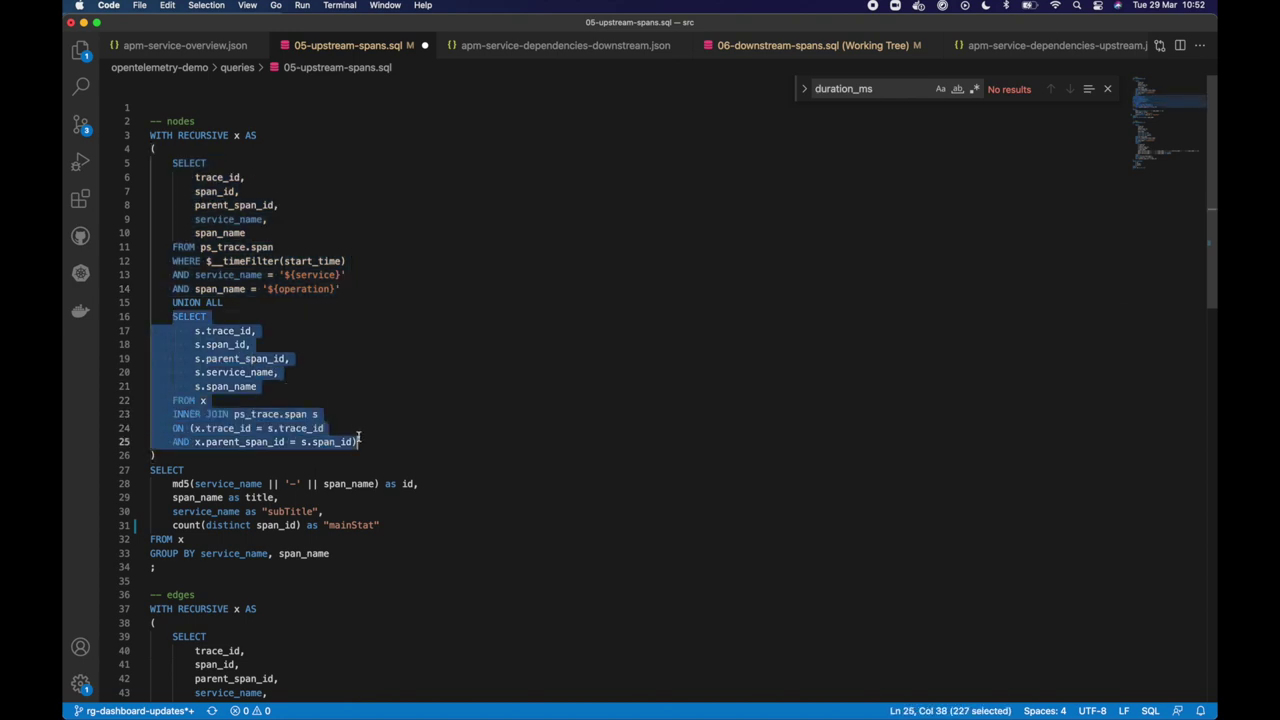
pyautogui.click(201, 400)
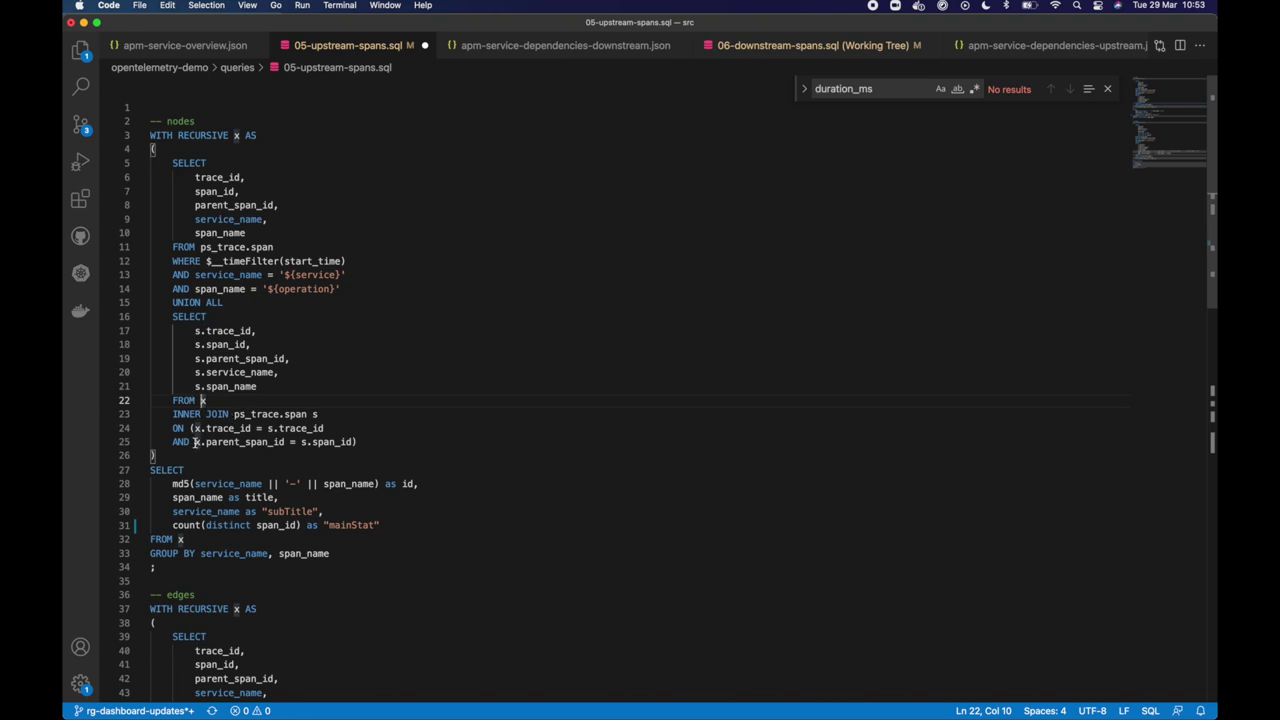
pyautogui.moveTo(195, 441); pyautogui.dragTo(285, 441)
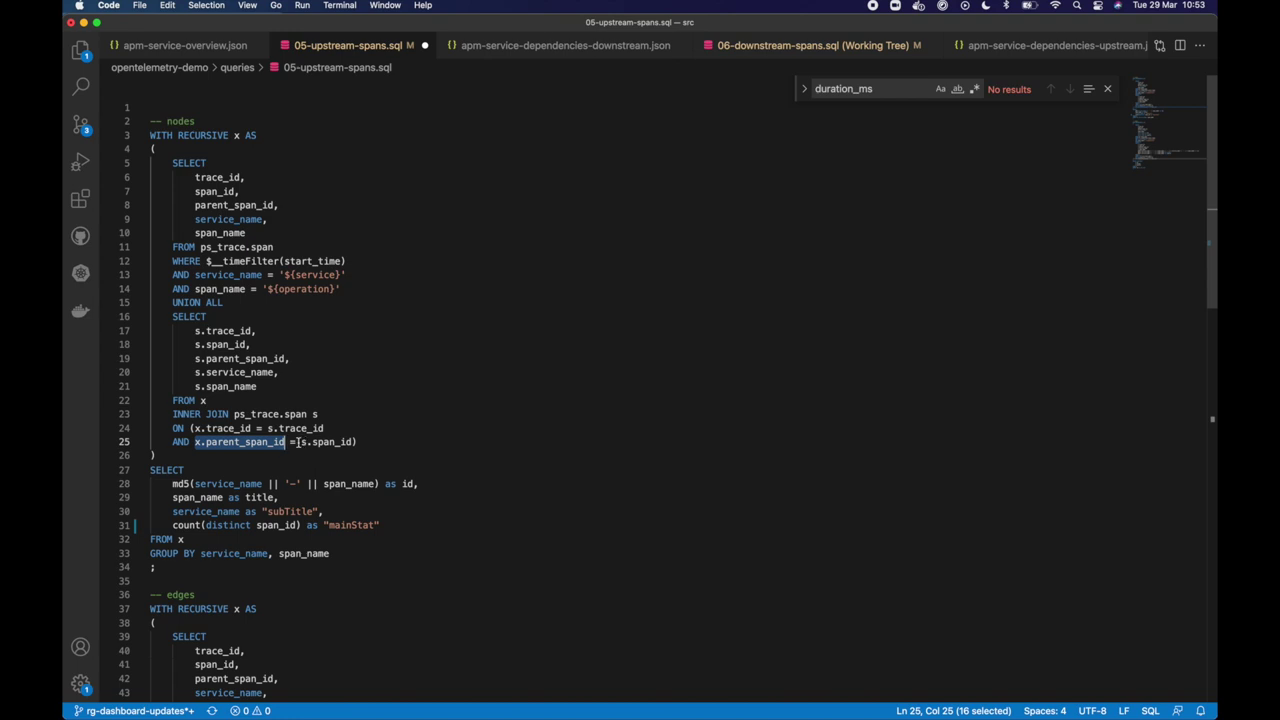
pyautogui.moveTo(302, 441); pyautogui.dragTo(356, 441)
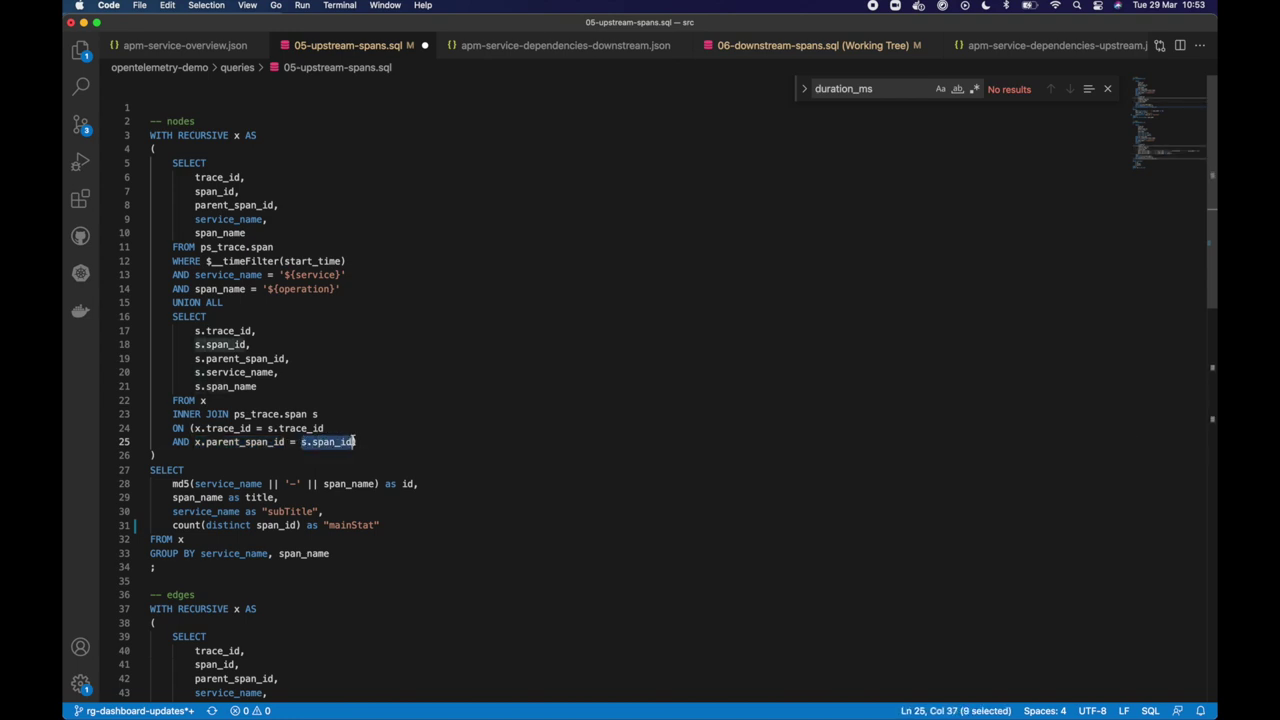
pyautogui.click(311, 441)
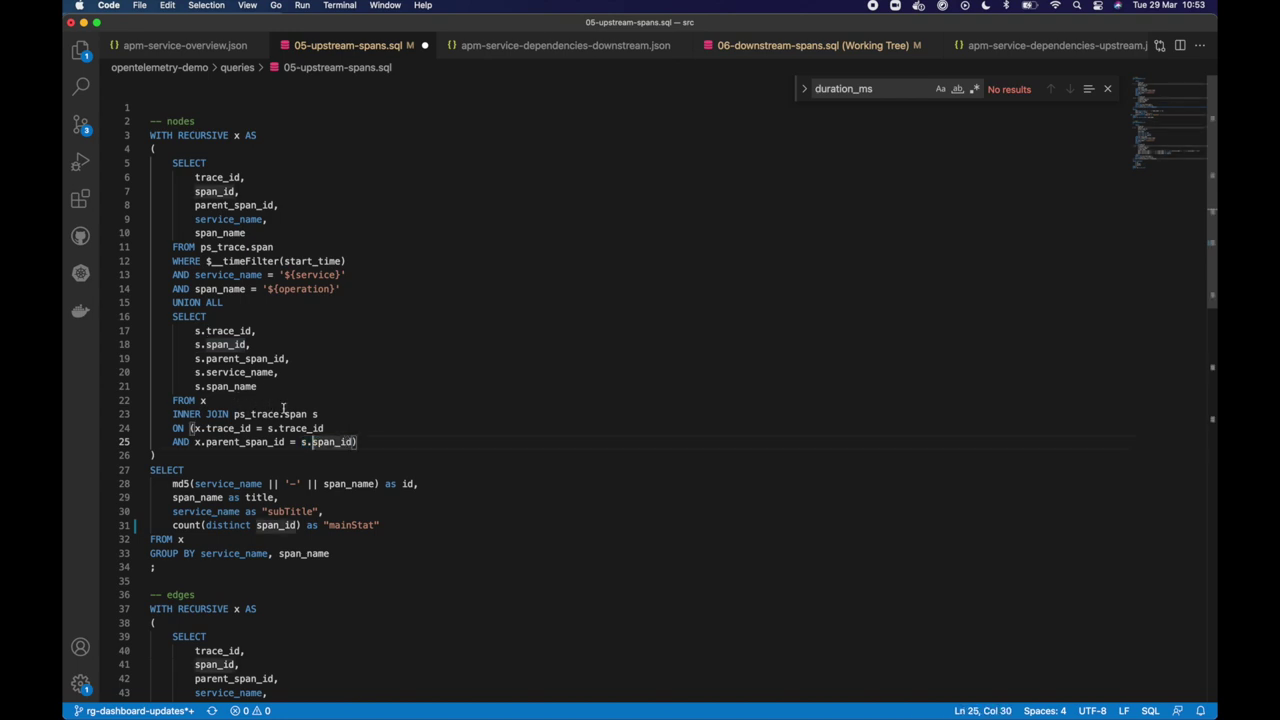
pyautogui.press('Left')
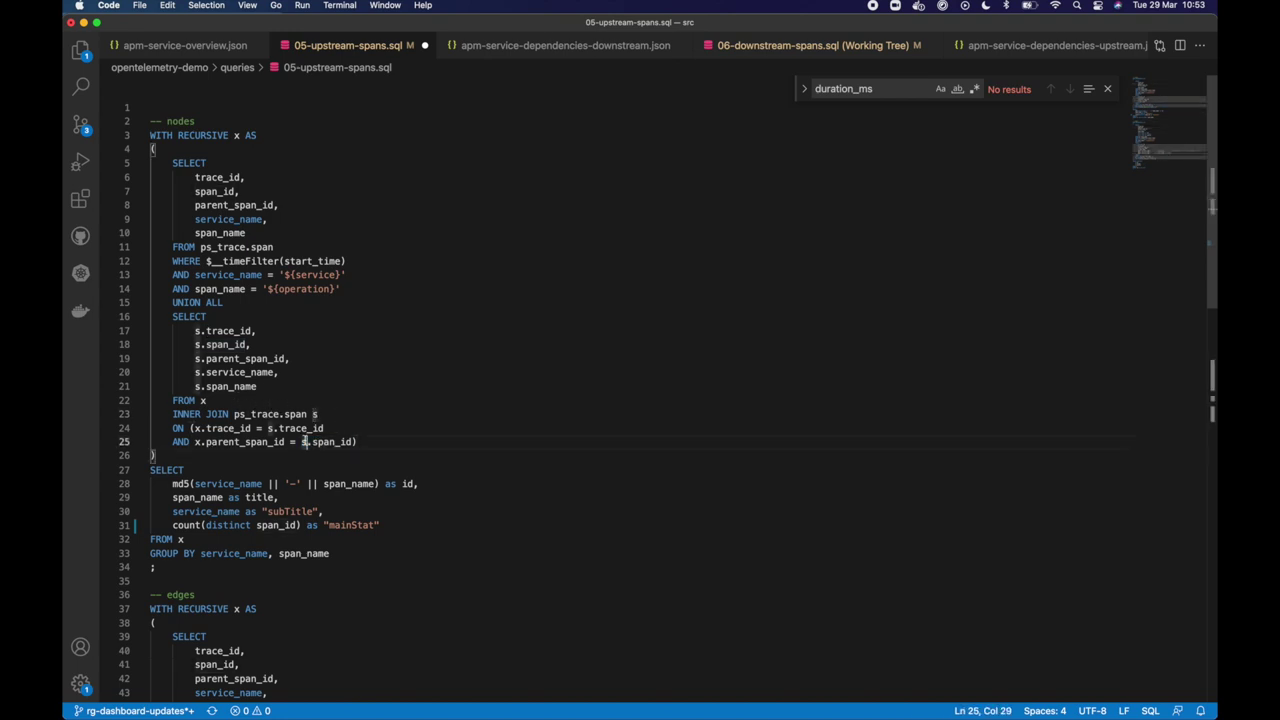
# Trace the recursion in the nodes query through s.trace_id, the join conditions, UNION ALL and the first SELECT's span_id
pyautogui.click(194, 330)
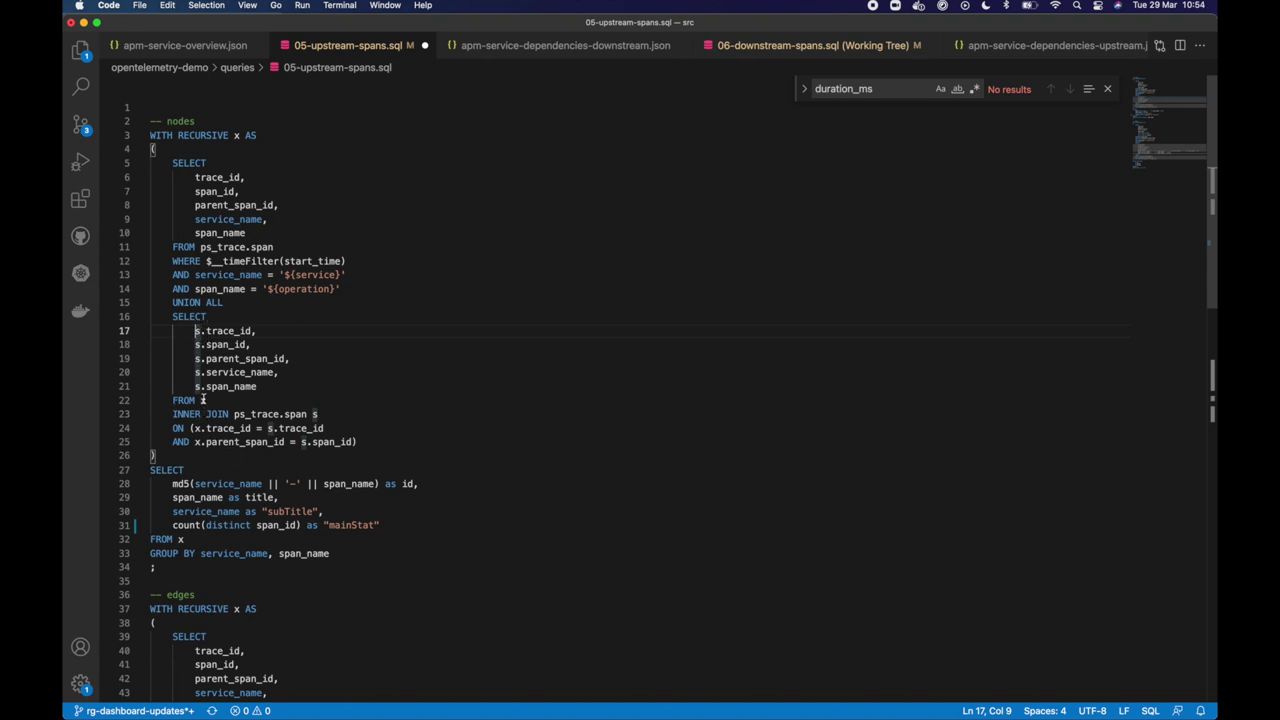
pyautogui.click(205, 428)
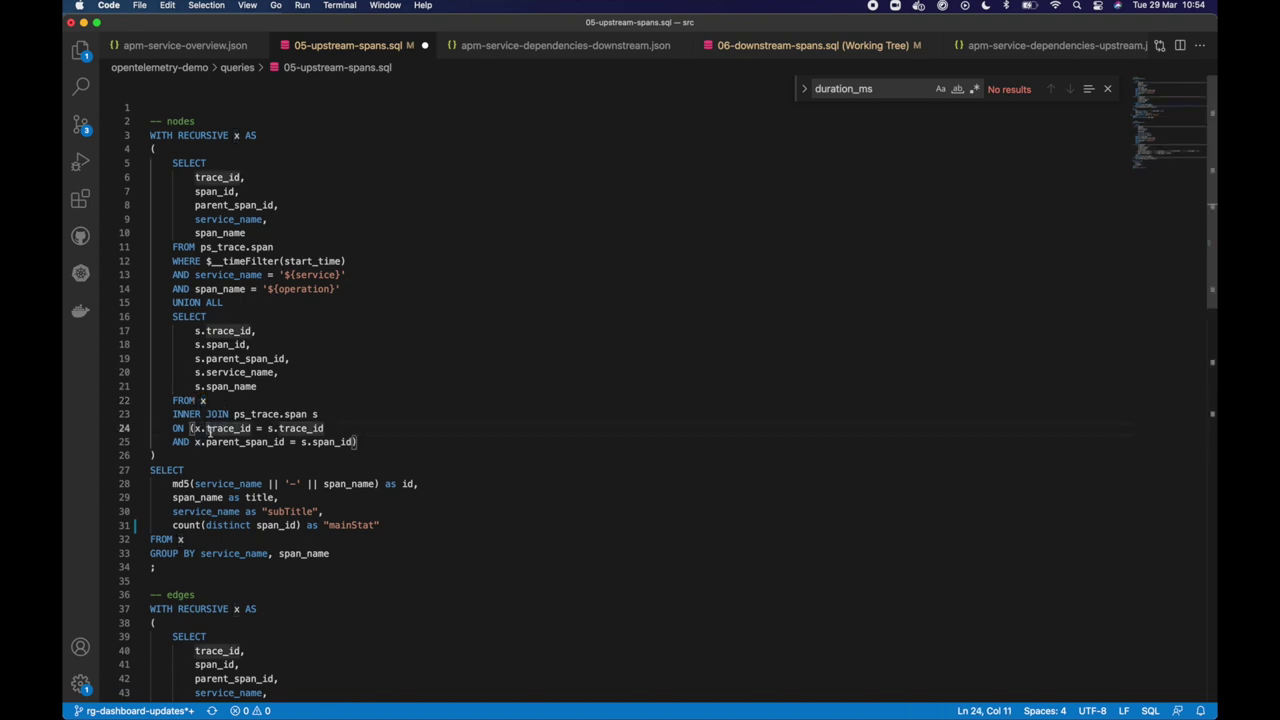
pyautogui.click(330, 442)
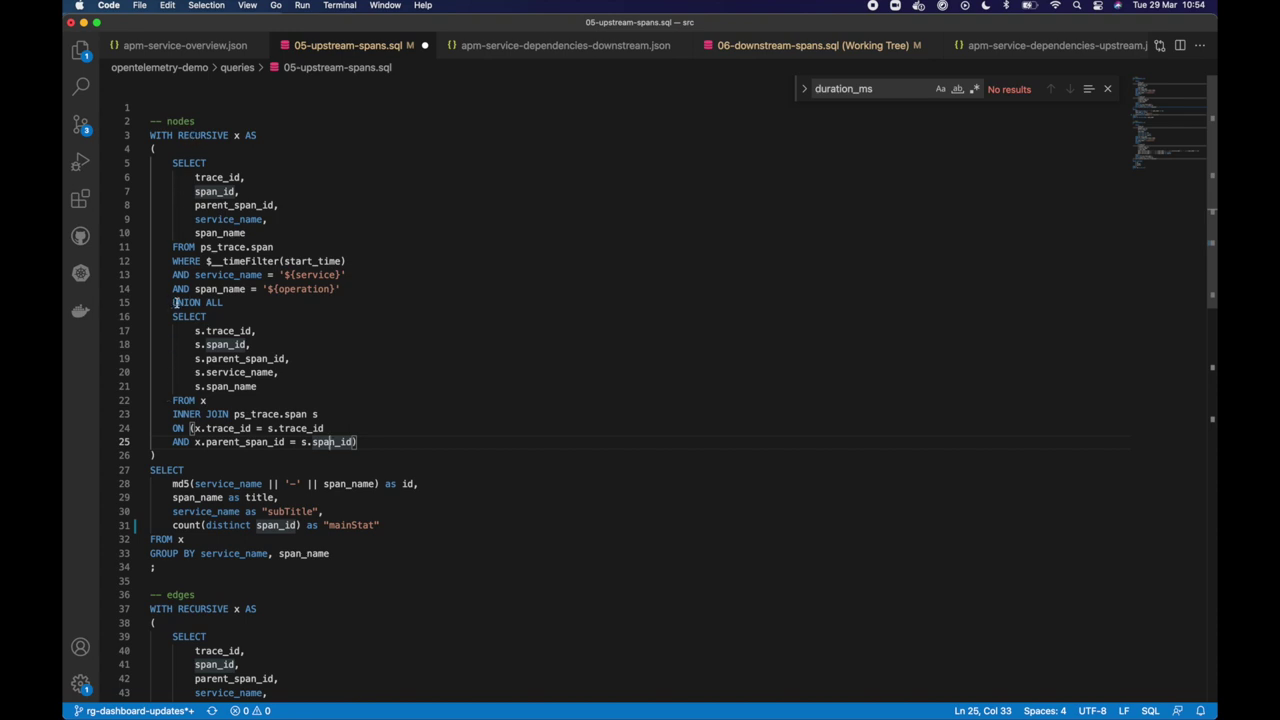
pyautogui.moveTo(172, 302); pyautogui.dragTo(224, 302)
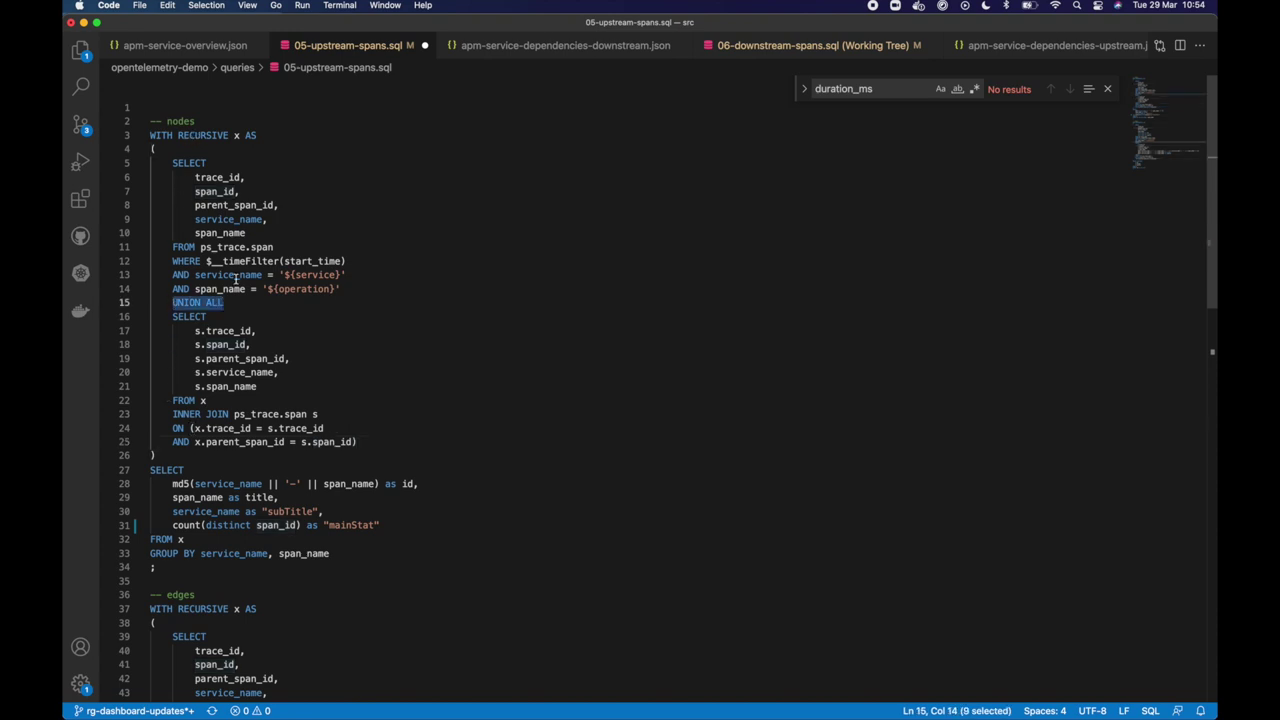
pyautogui.click(201, 191)
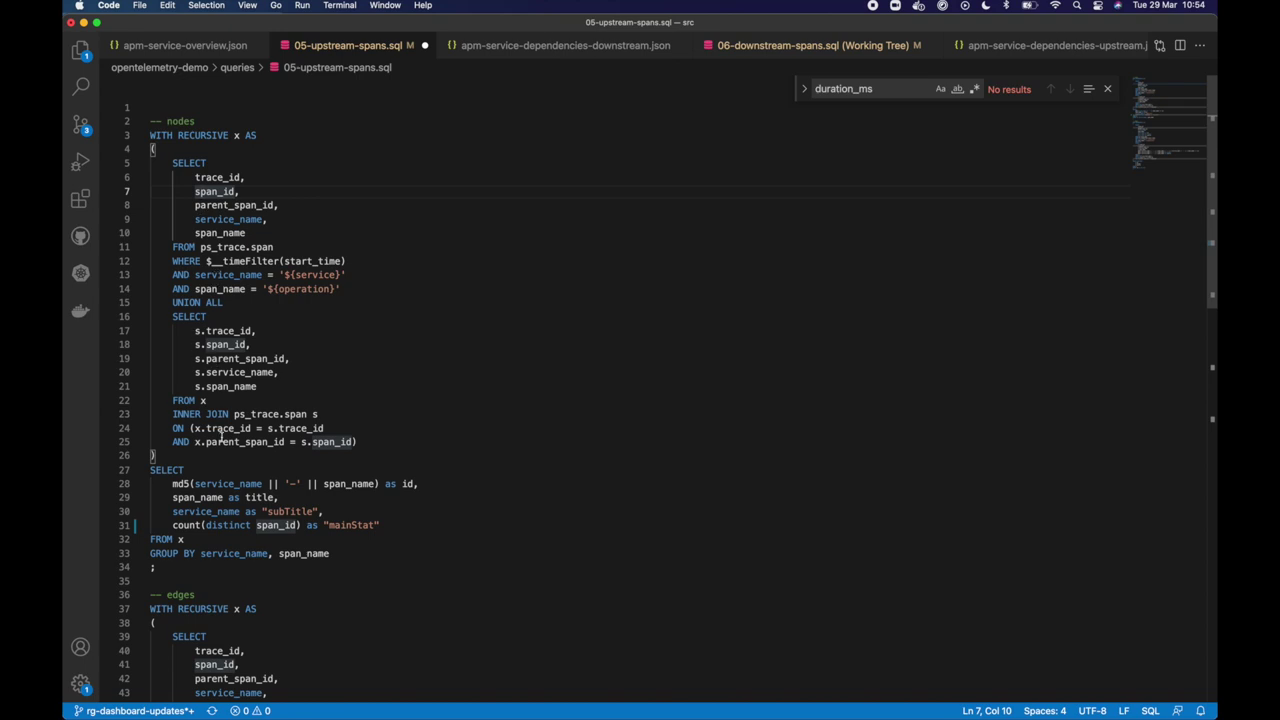
# Highlight the outer SELECT of the nodes query and examine the md5 expression of service_name and span_name used as id
pyautogui.scroll(-4, 176, 395)
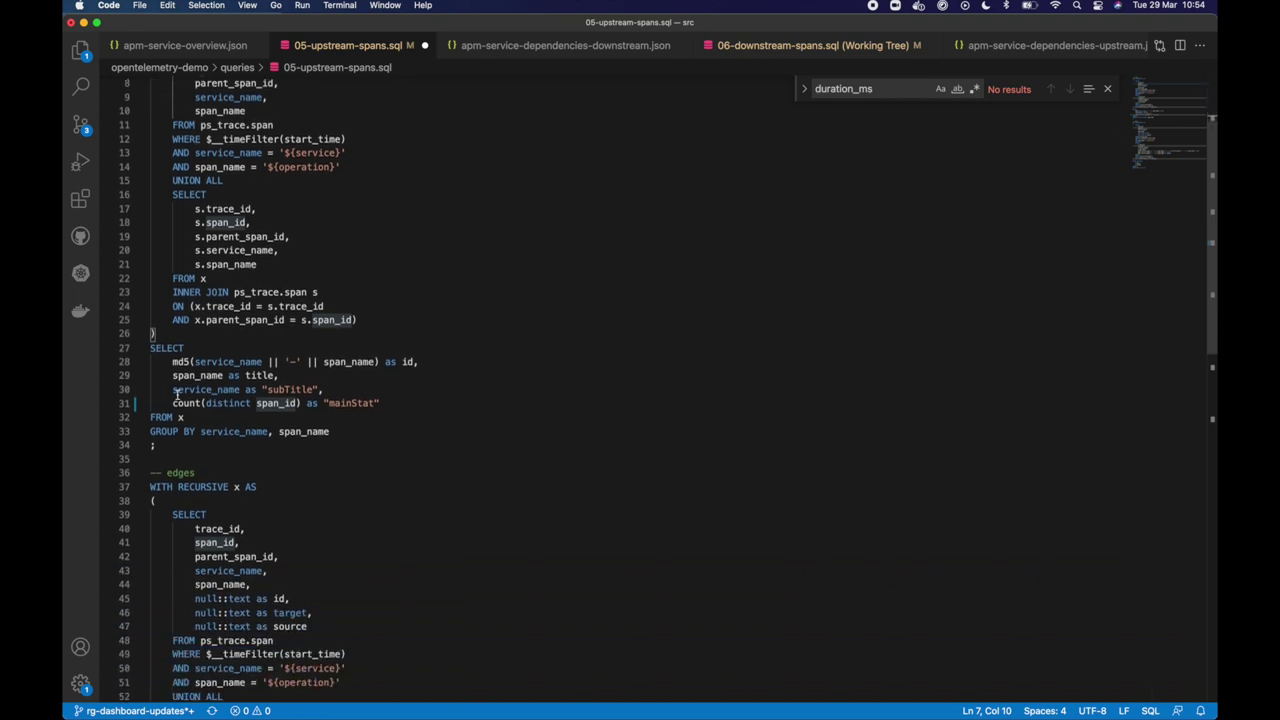
pyautogui.moveTo(151, 347); pyautogui.dragTo(388, 420)
pyautogui.moveTo(178, 362); pyautogui.dragTo(380, 362)
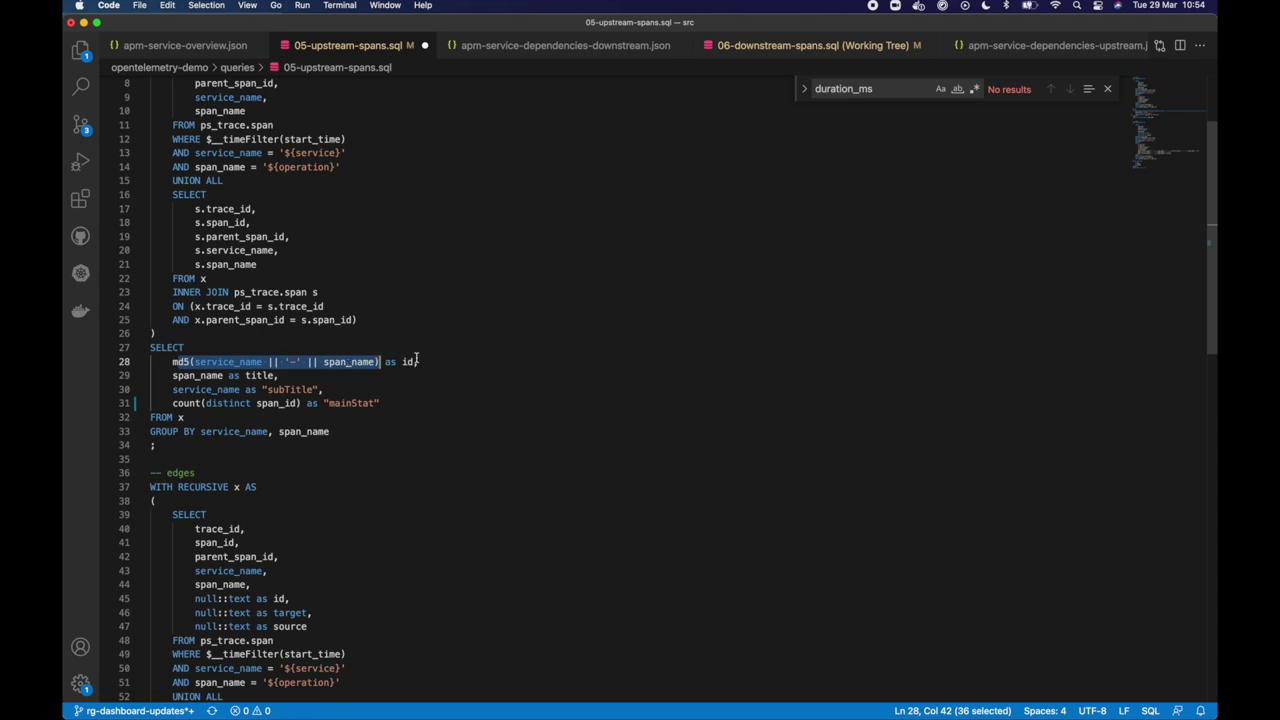
pyautogui.click(215, 362)
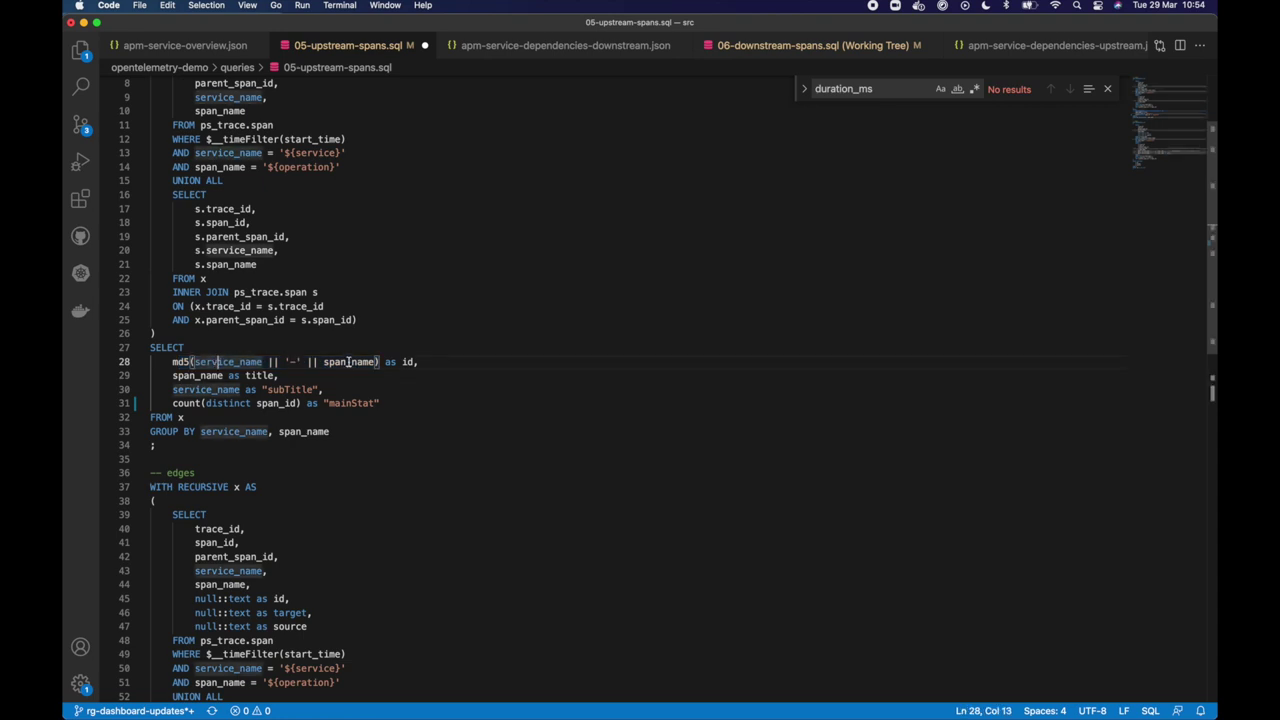
pyautogui.click(348, 362)
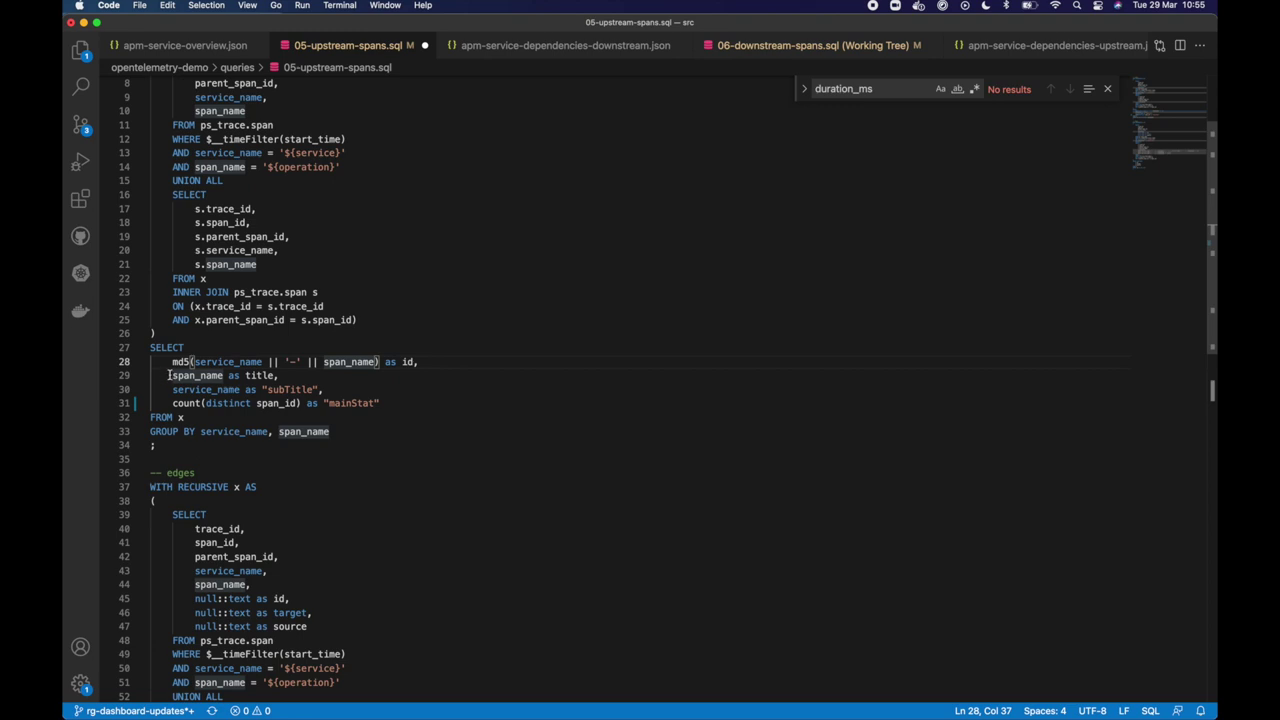
# Examine the title, subTitle and mainStat columns of the nodes query, highlighting span_name as title, service_name and count(distinct span_id)
pyautogui.moveTo(170, 375); pyautogui.dragTo(280, 375)
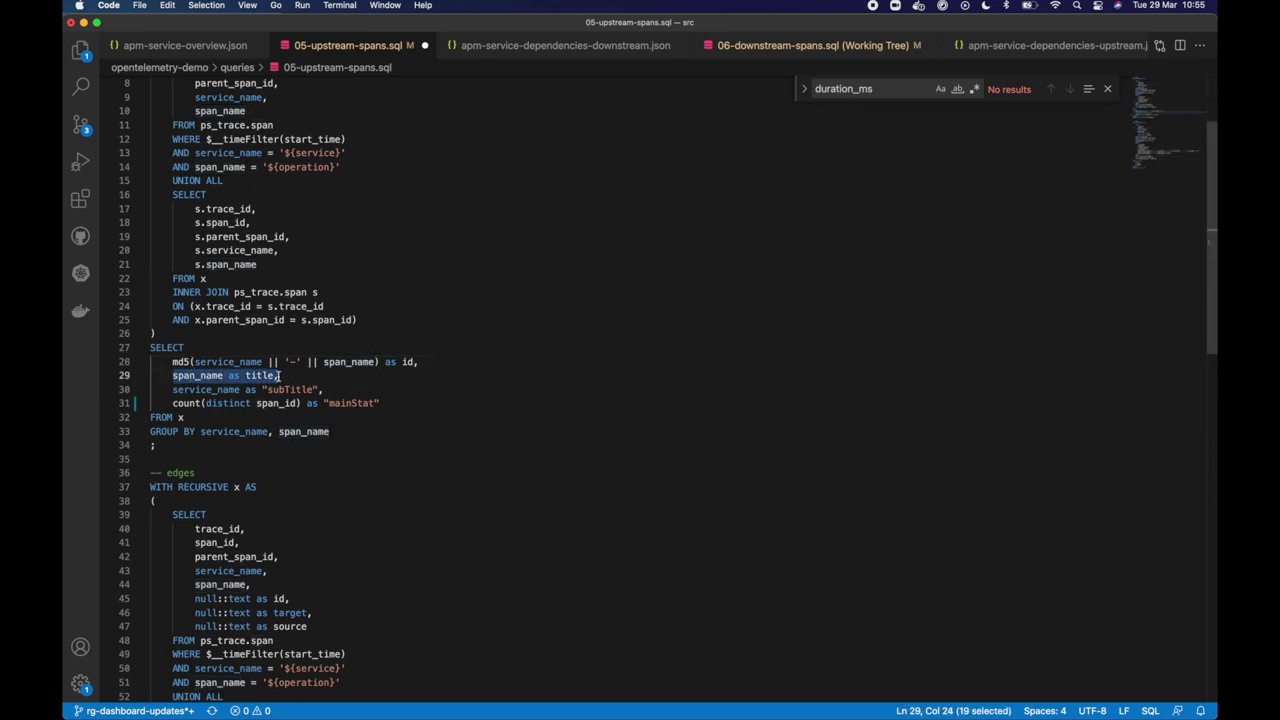
pyautogui.moveTo(172, 389); pyautogui.dragTo(240, 389)
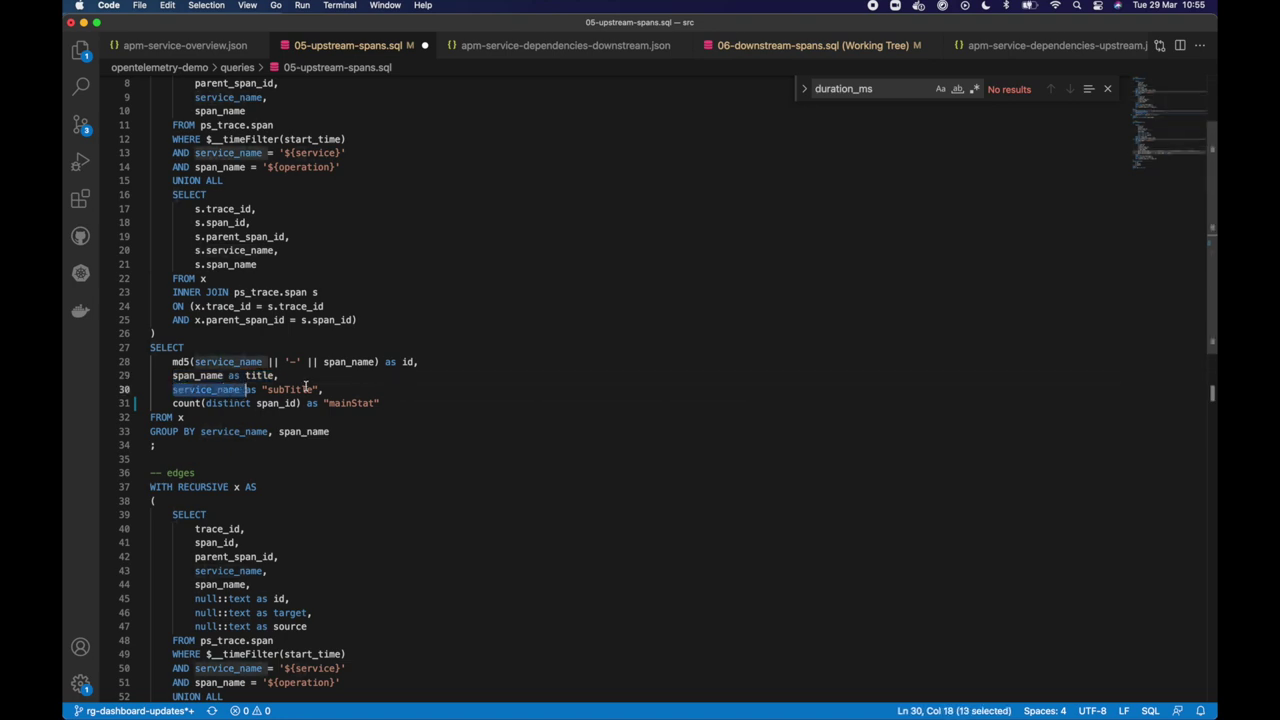
pyautogui.click(302, 389)
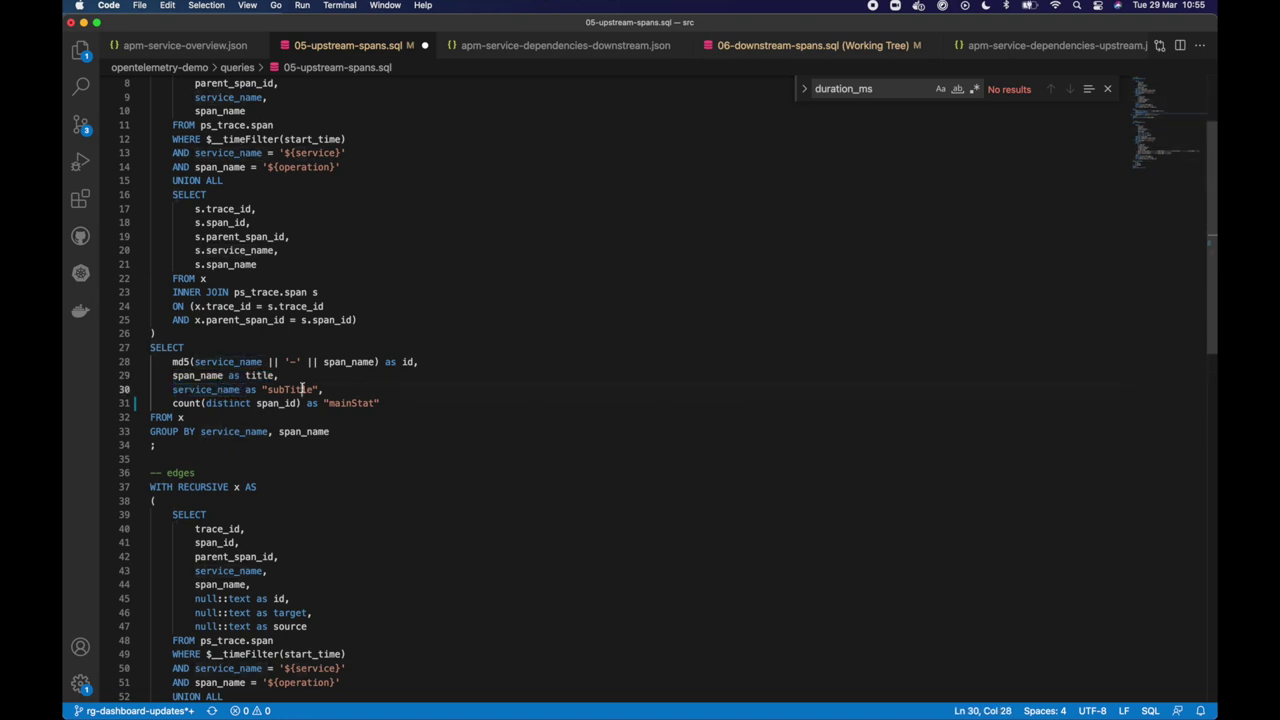
pyautogui.click(182, 375)
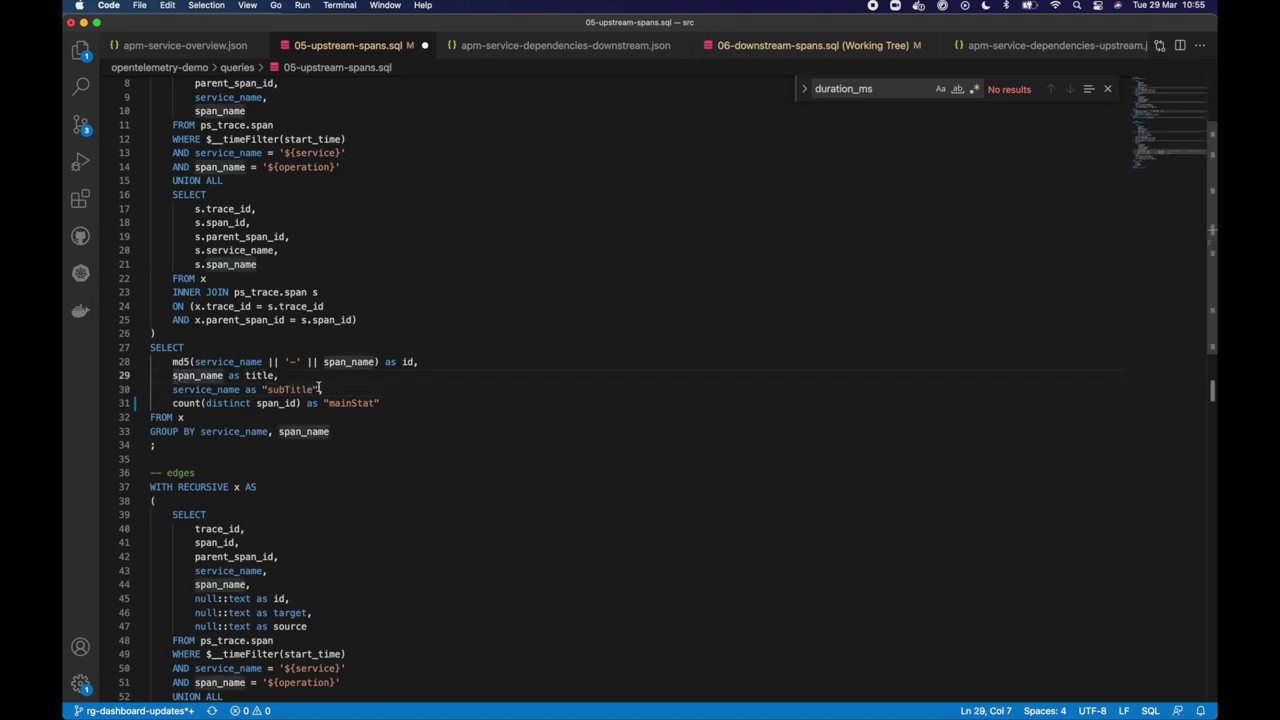
pyautogui.moveTo(174, 402); pyautogui.dragTo(302, 403)
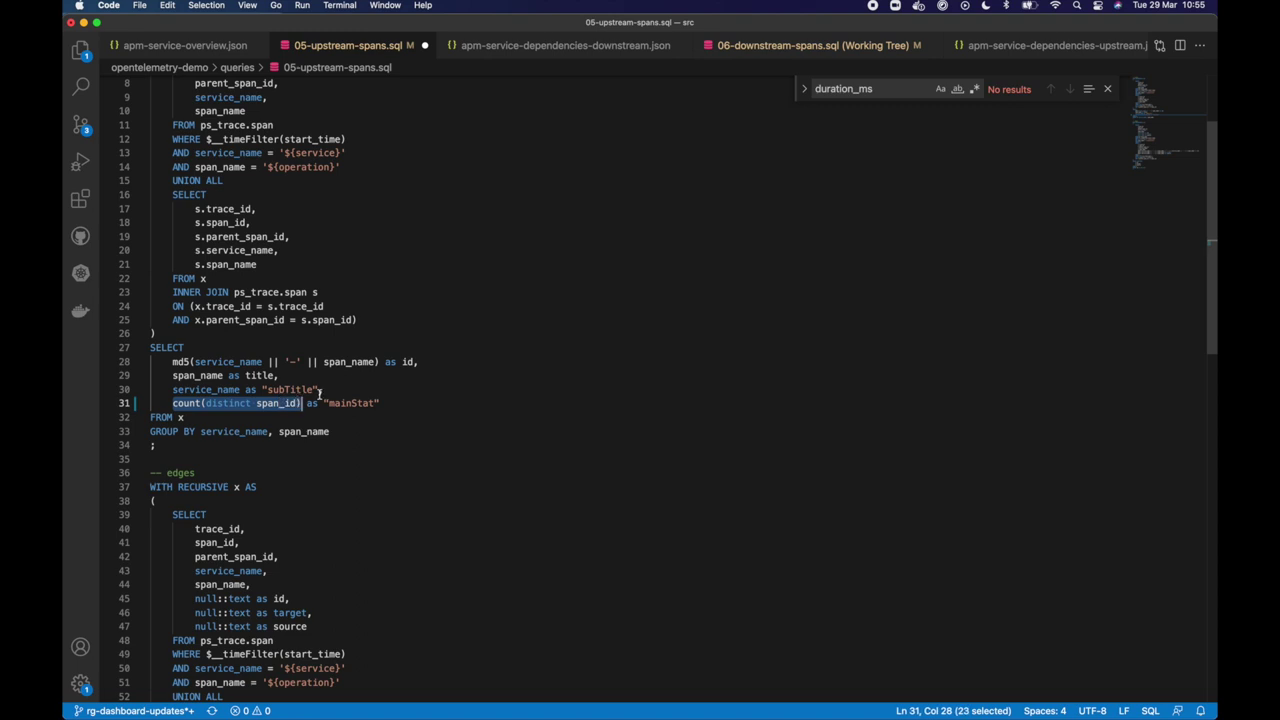
pyautogui.click(283, 404)
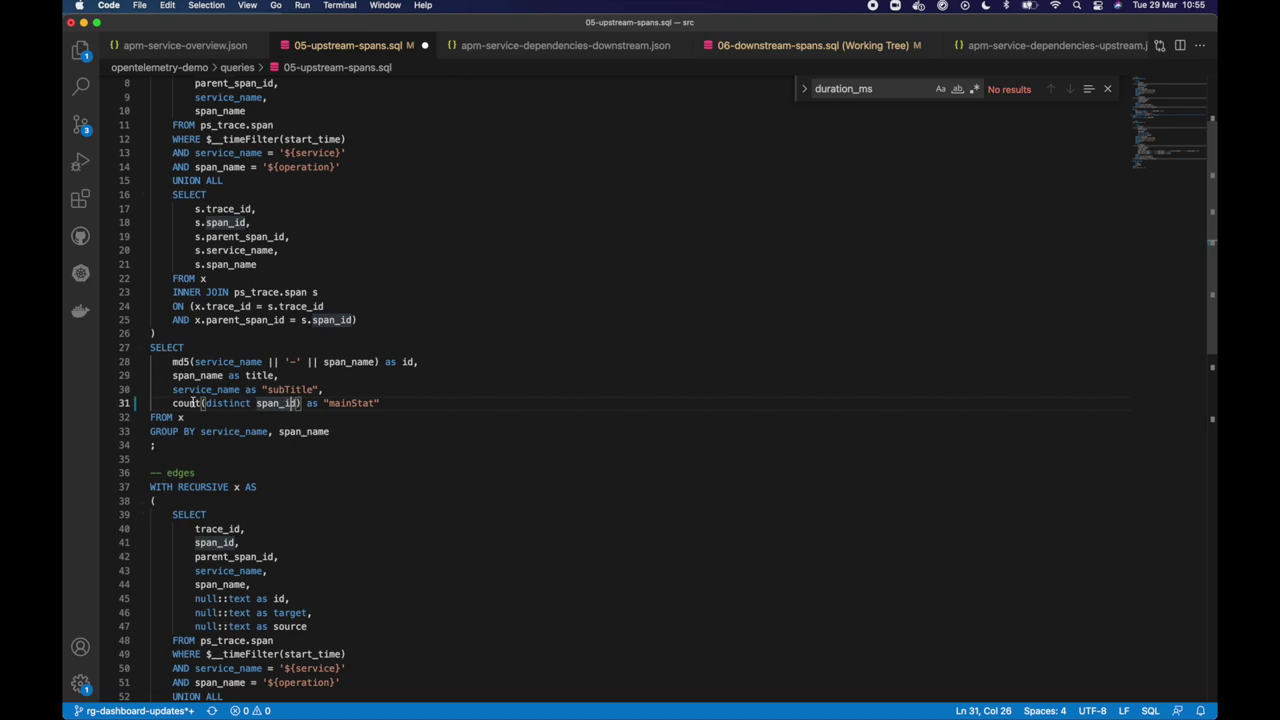
# Highlight the service_name, span_name grouping at the end of the nodes query
pyautogui.scroll(-2, 362, 396)
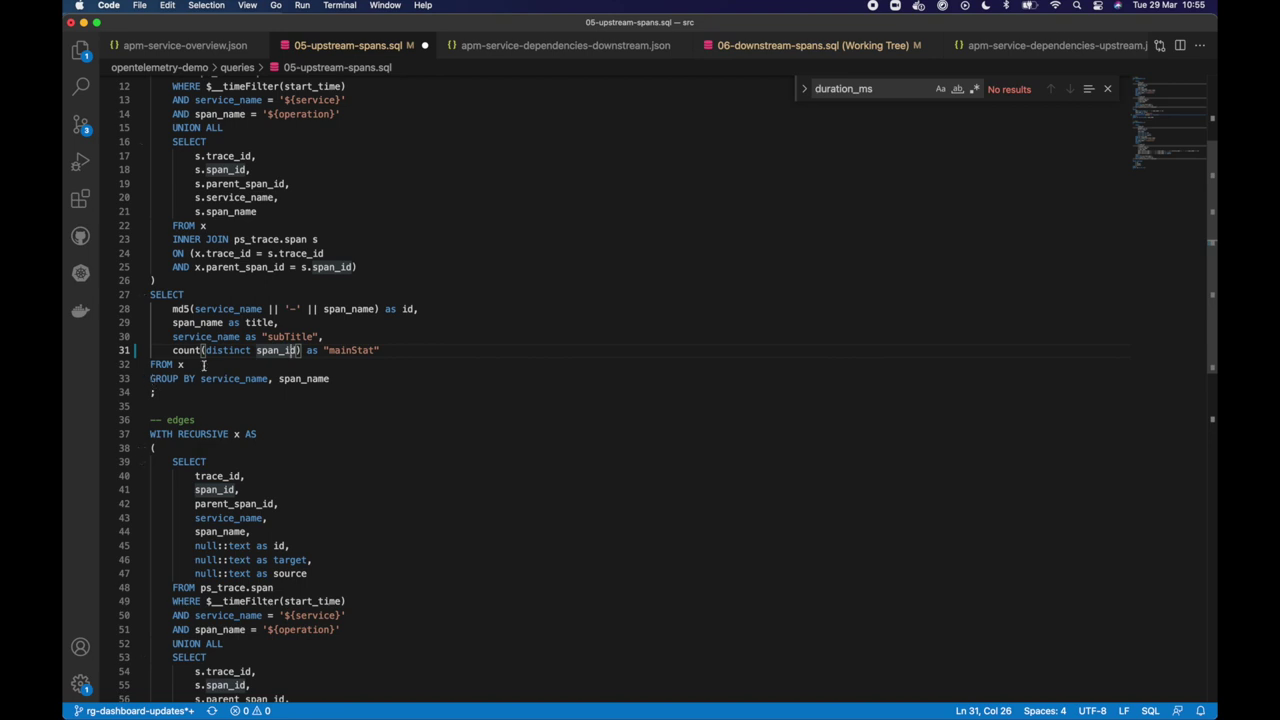
pyautogui.scroll(5, 205, 366)
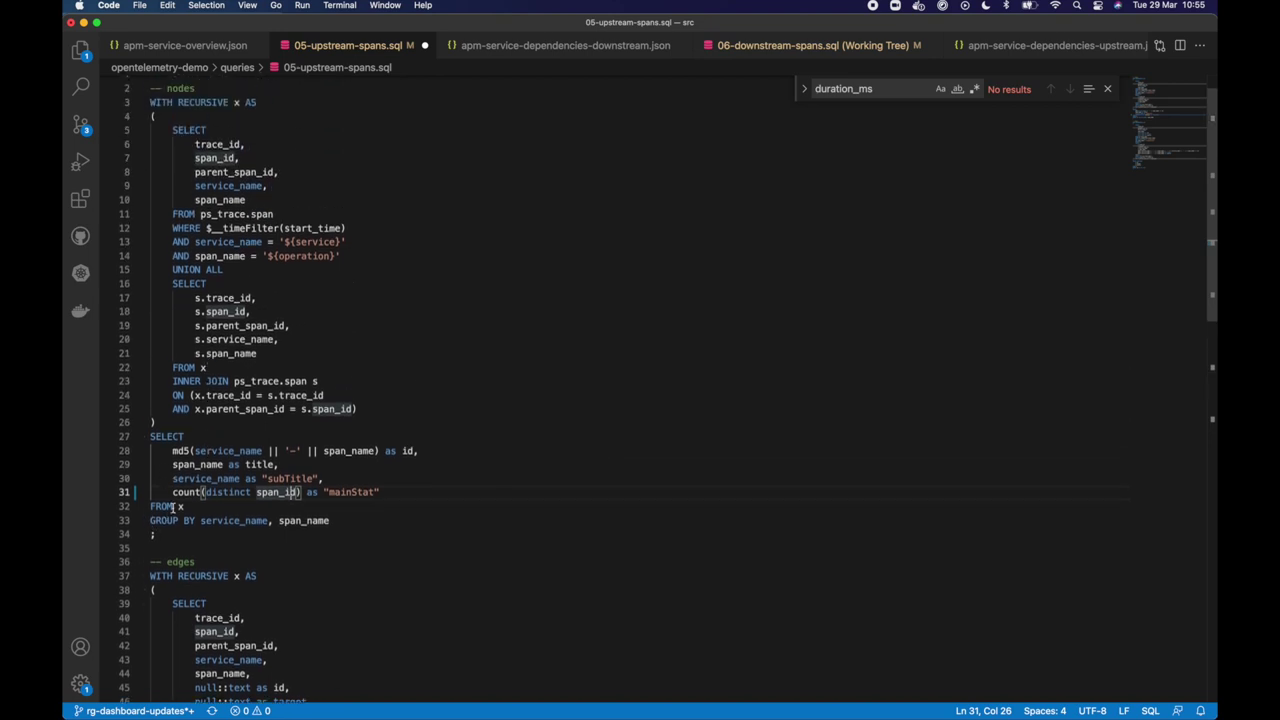
pyautogui.moveTo(205, 520); pyautogui.dragTo(329, 517)
pyautogui.click(333, 520)
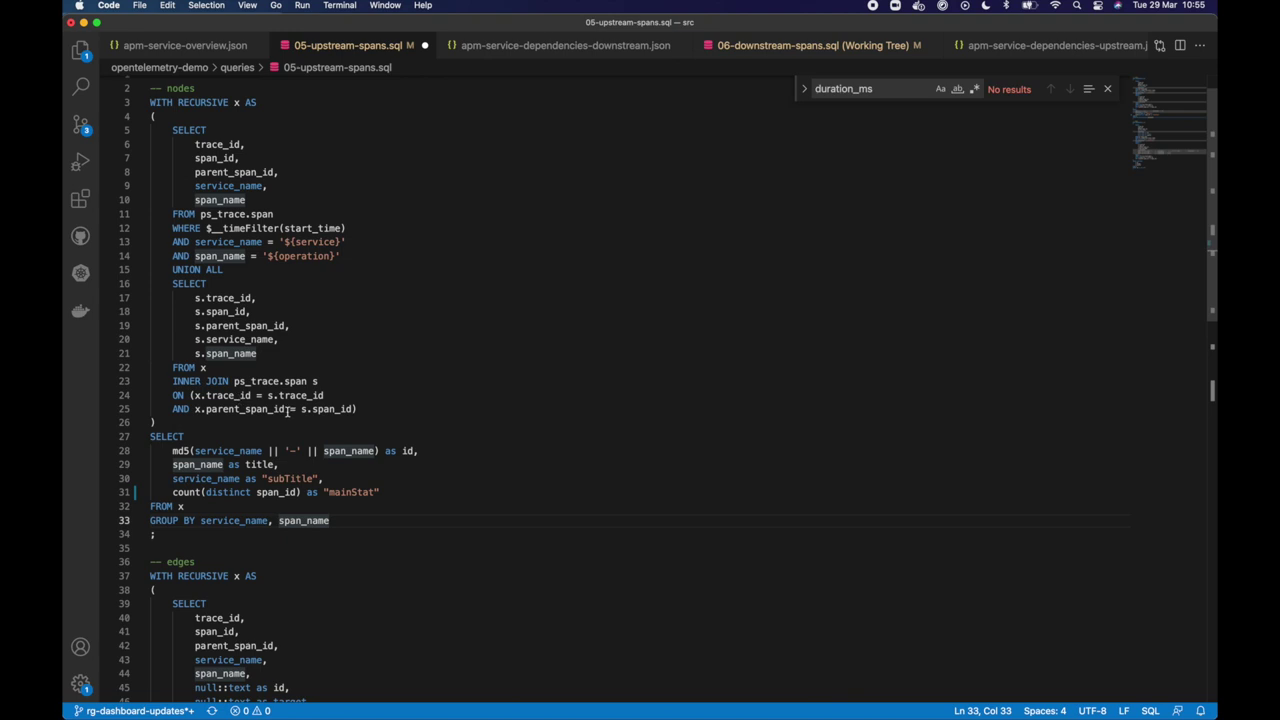
# Go to the edges query and highlight its join conditions on trace_id and on parent_span_id with span_id
pyautogui.scroll(-8, 290, 400)
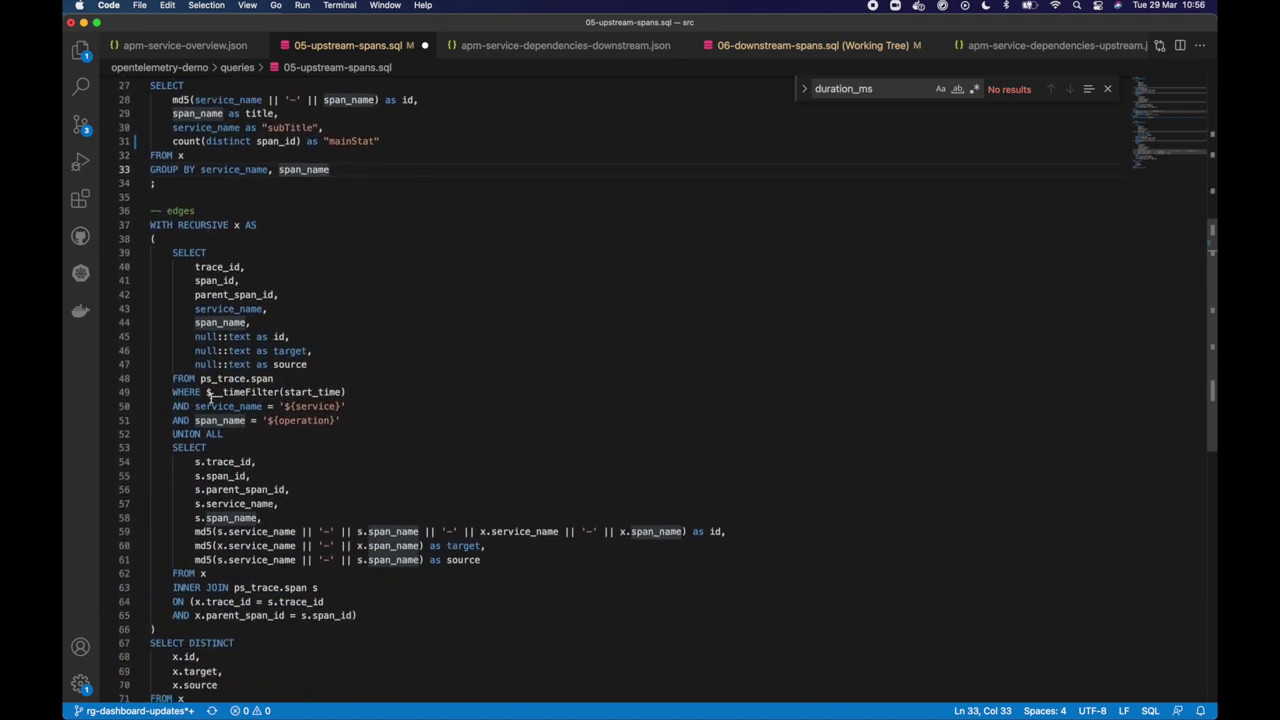
pyautogui.scroll(-2, 241, 506)
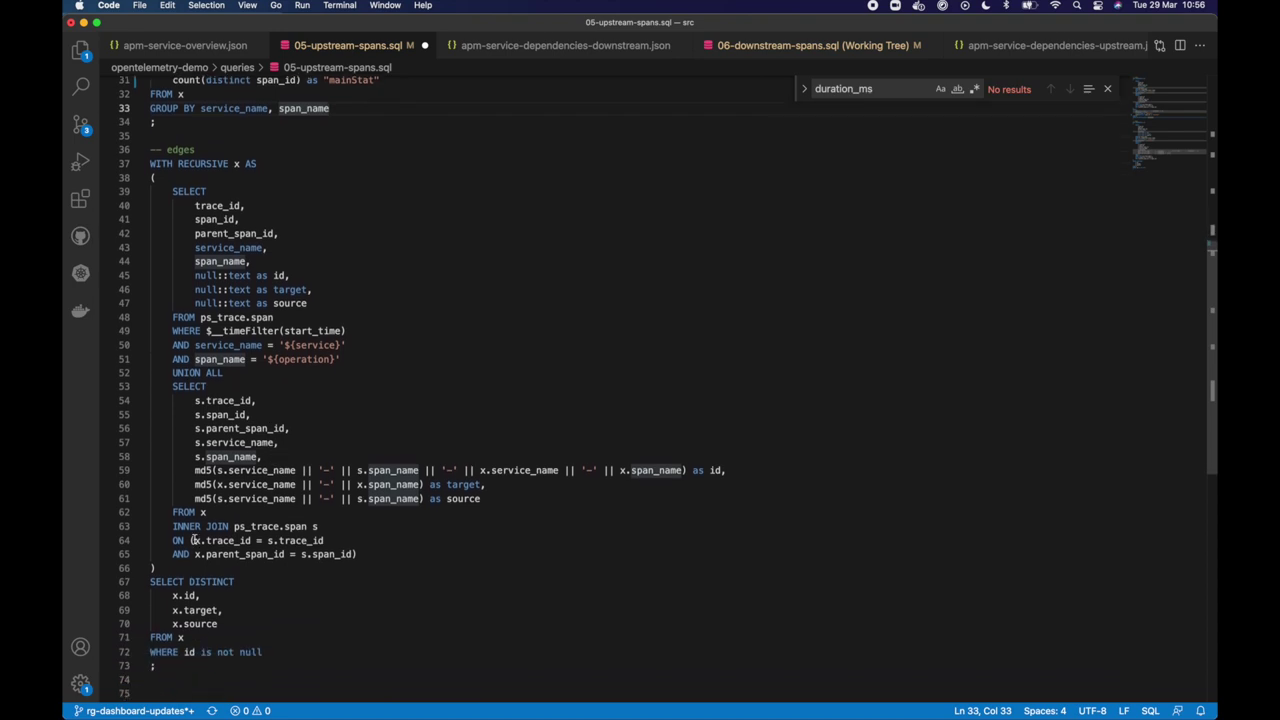
pyautogui.moveTo(194, 540); pyautogui.dragTo(353, 554)
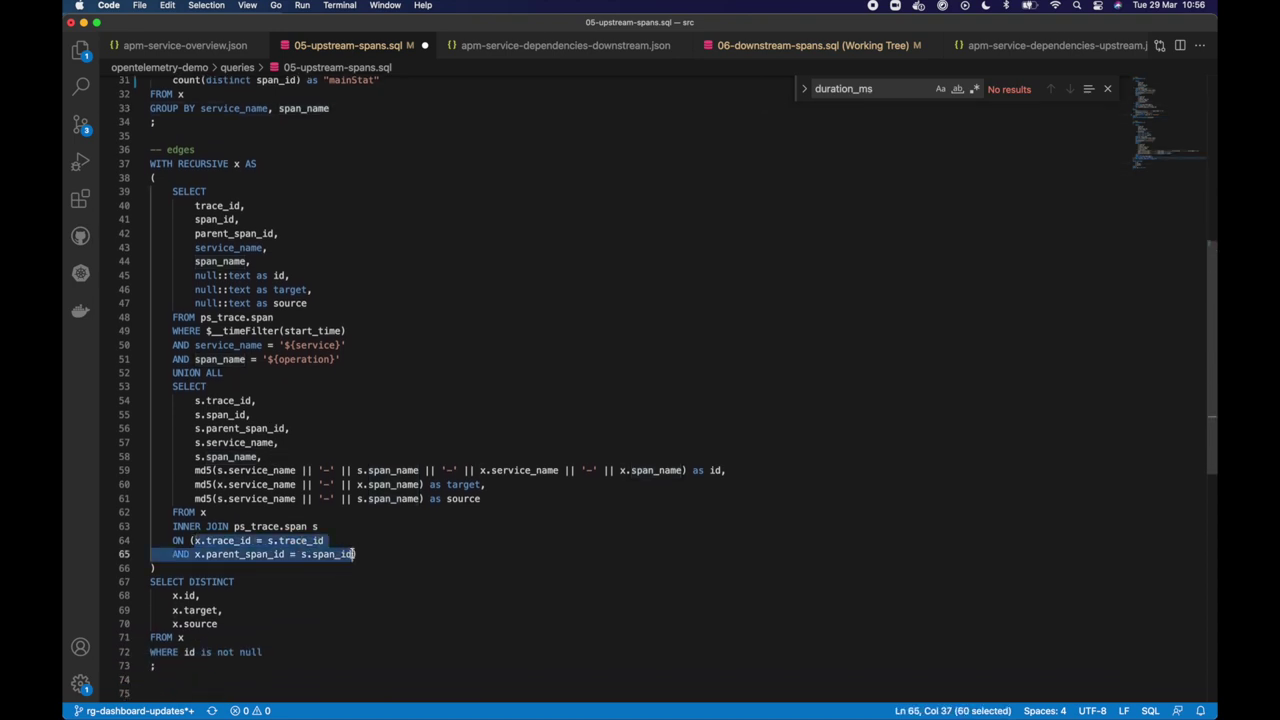
pyautogui.click(211, 554)
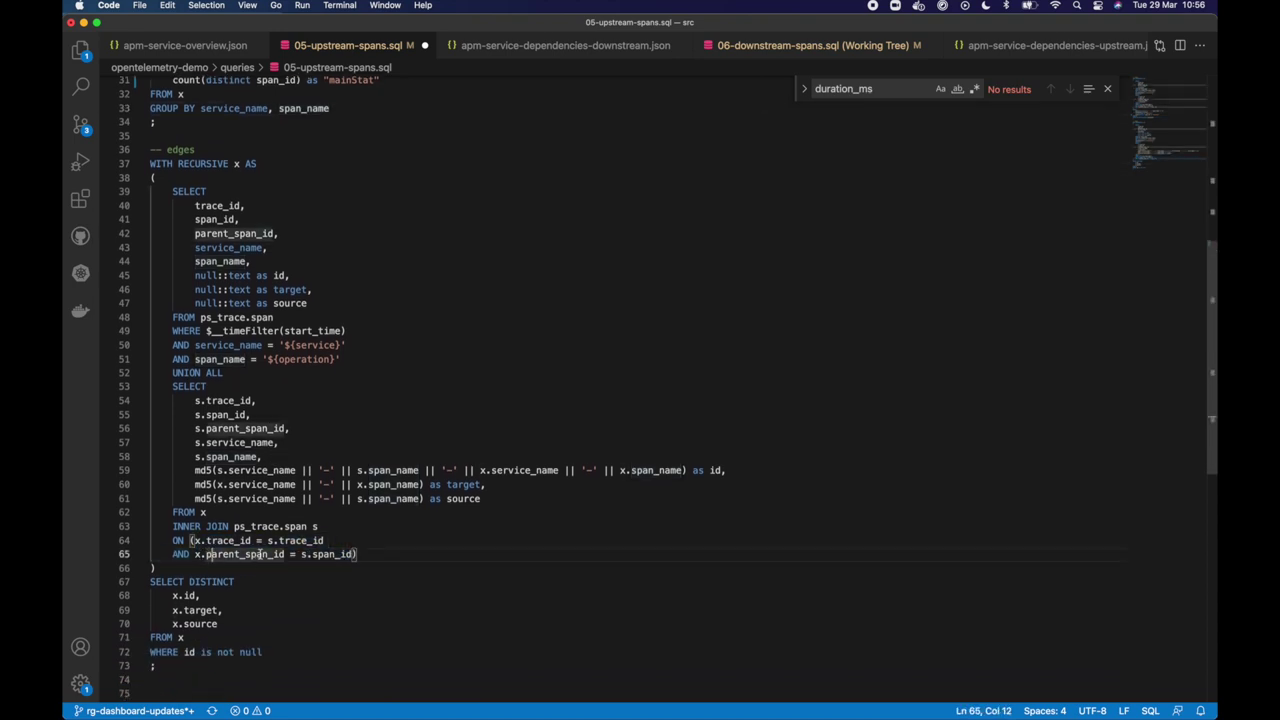
pyautogui.click(310, 554)
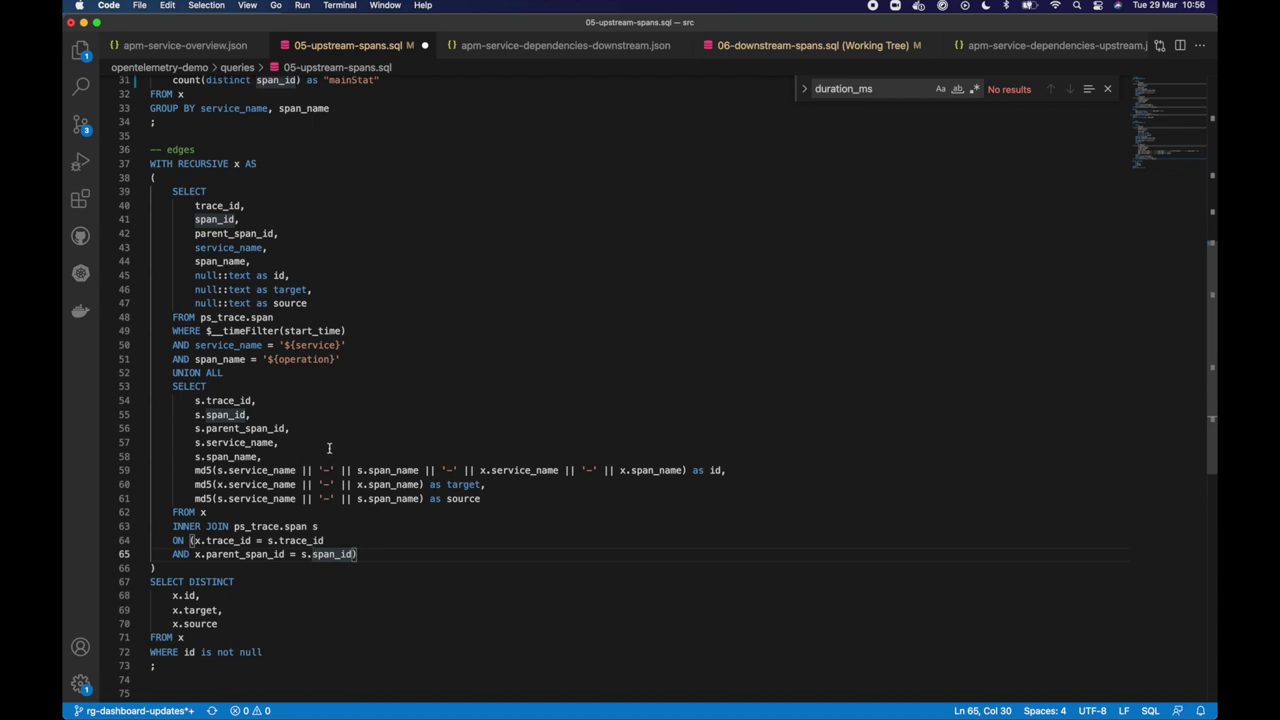
# Highlight the md5 expression used as id in the edges query and examine its service_name and span_name parts
pyautogui.scroll(-1, 329, 448)
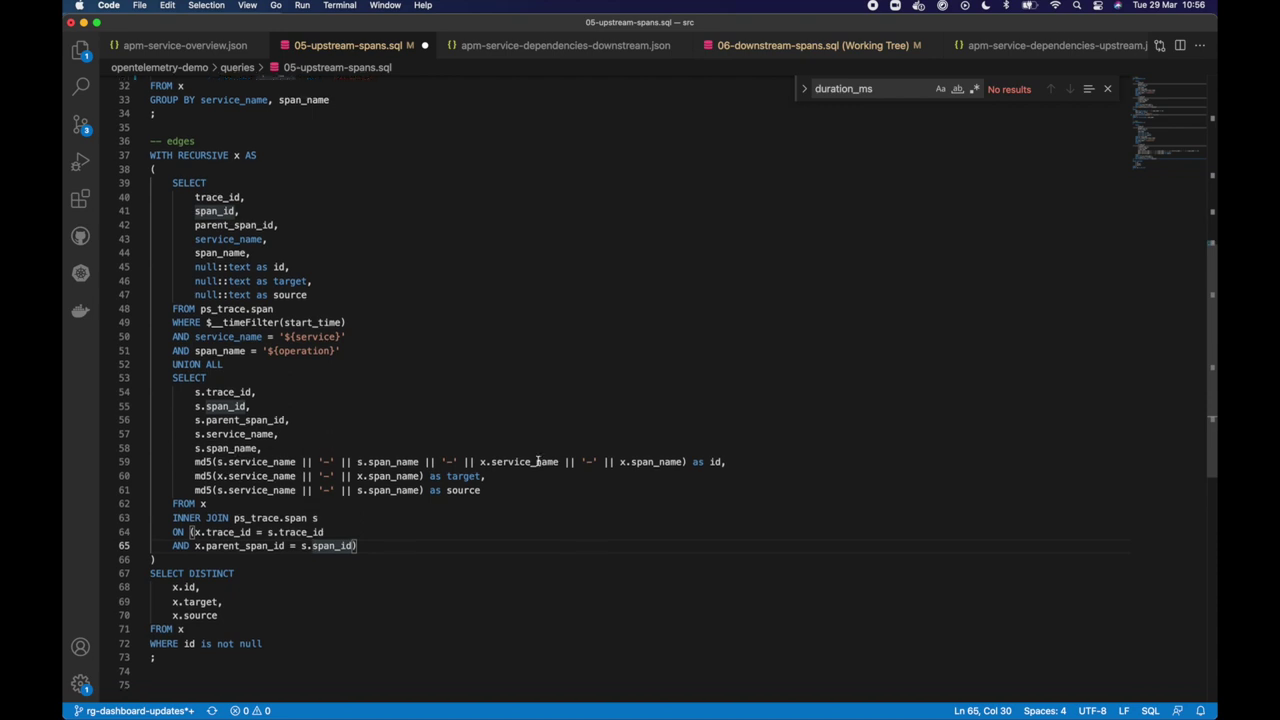
pyautogui.moveTo(690, 462); pyautogui.dragTo(195, 462)
pyautogui.click(258, 462)
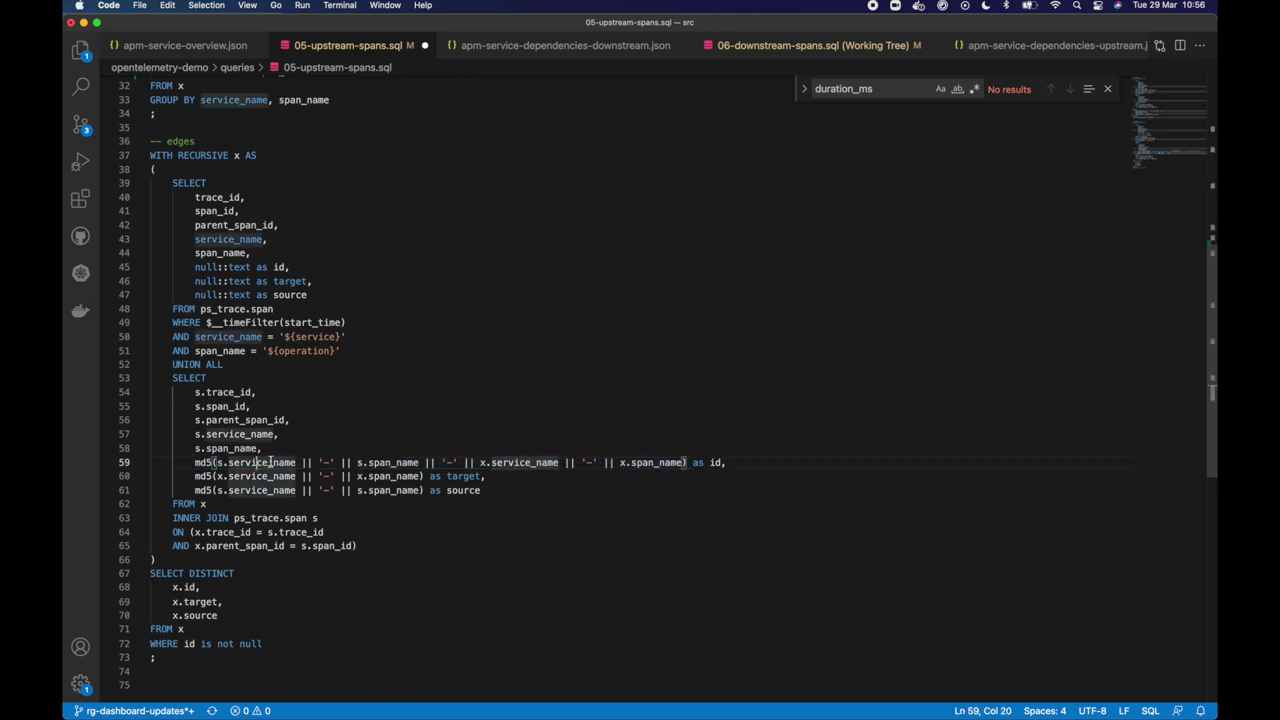
pyautogui.click(379, 462)
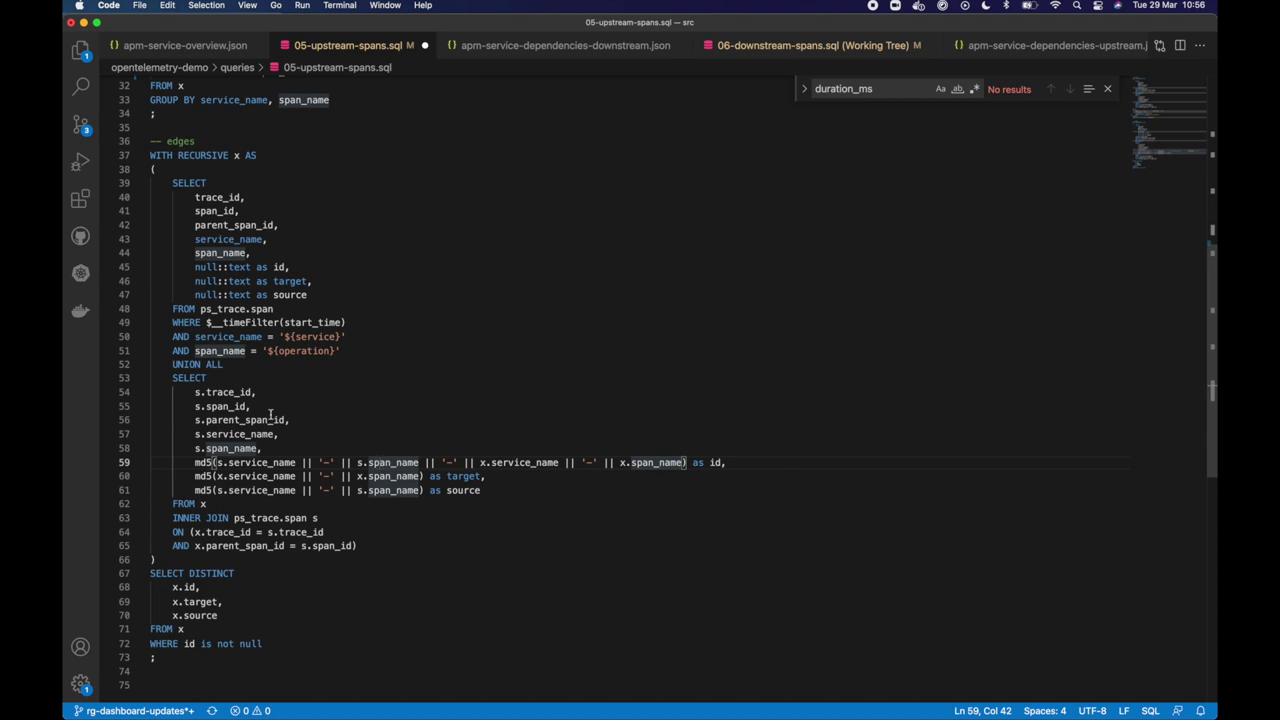
# Examine the md5 expressions for target and source in the edges query, and go on to the final SELECT DISTINCT
pyautogui.moveTo(194, 476); pyautogui.dragTo(427, 478)
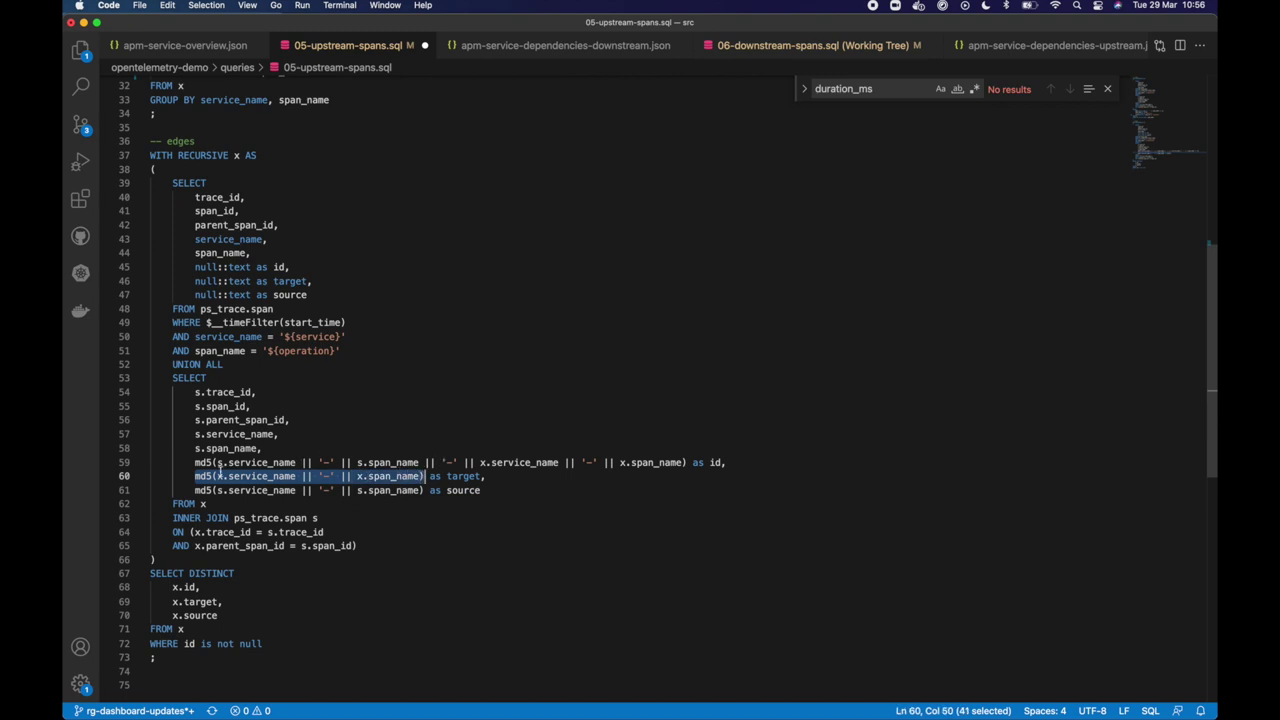
pyautogui.click(479, 476)
pyautogui.click(464, 490)
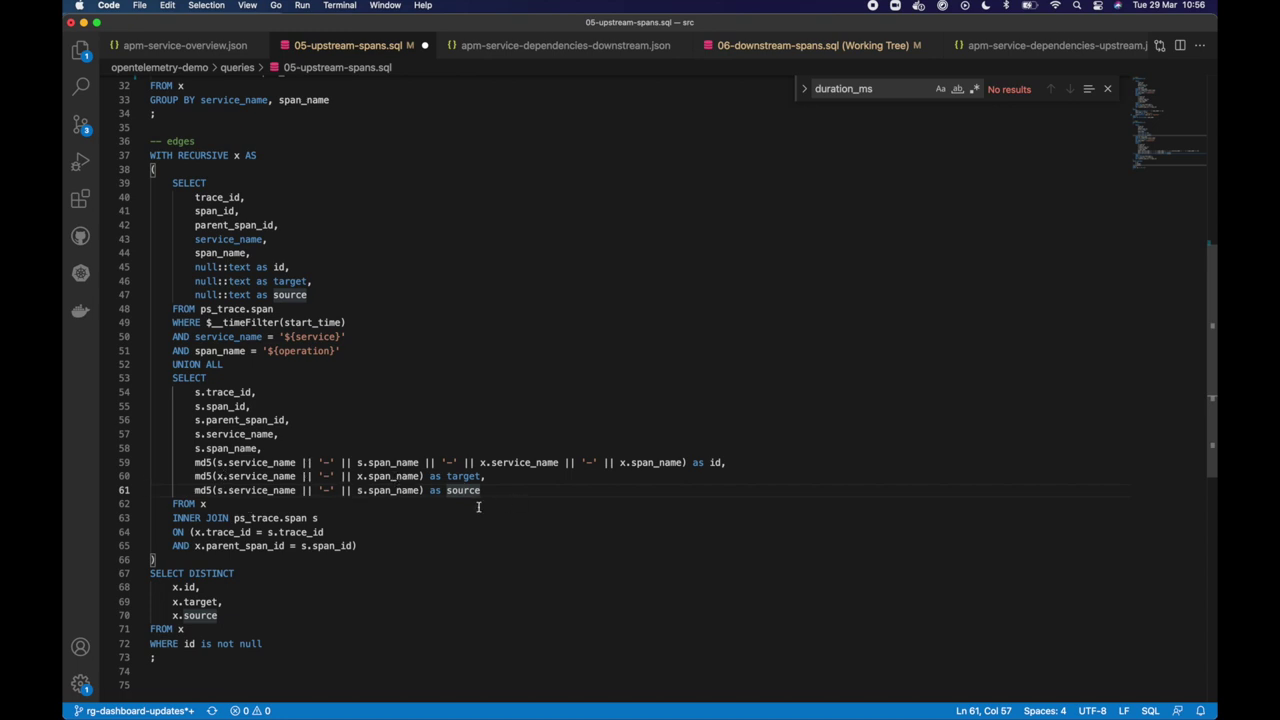
pyautogui.scroll(-3, 363, 464)
pyautogui.scroll(-3, 363, 464)
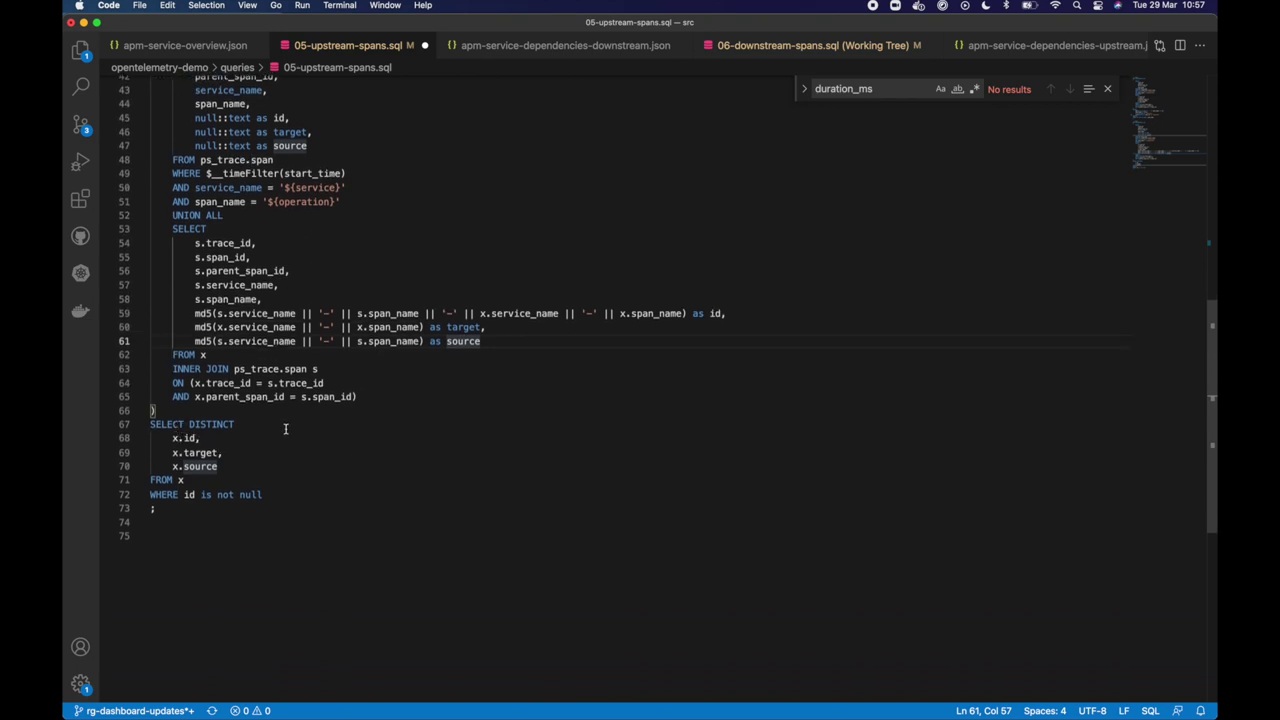
# Highlight the x.target and x.source columns in the final SELECT DISTINCT of the edges query
pyautogui.click(172, 452)
pyautogui.moveTo(172, 452); pyautogui.dragTo(224, 452)
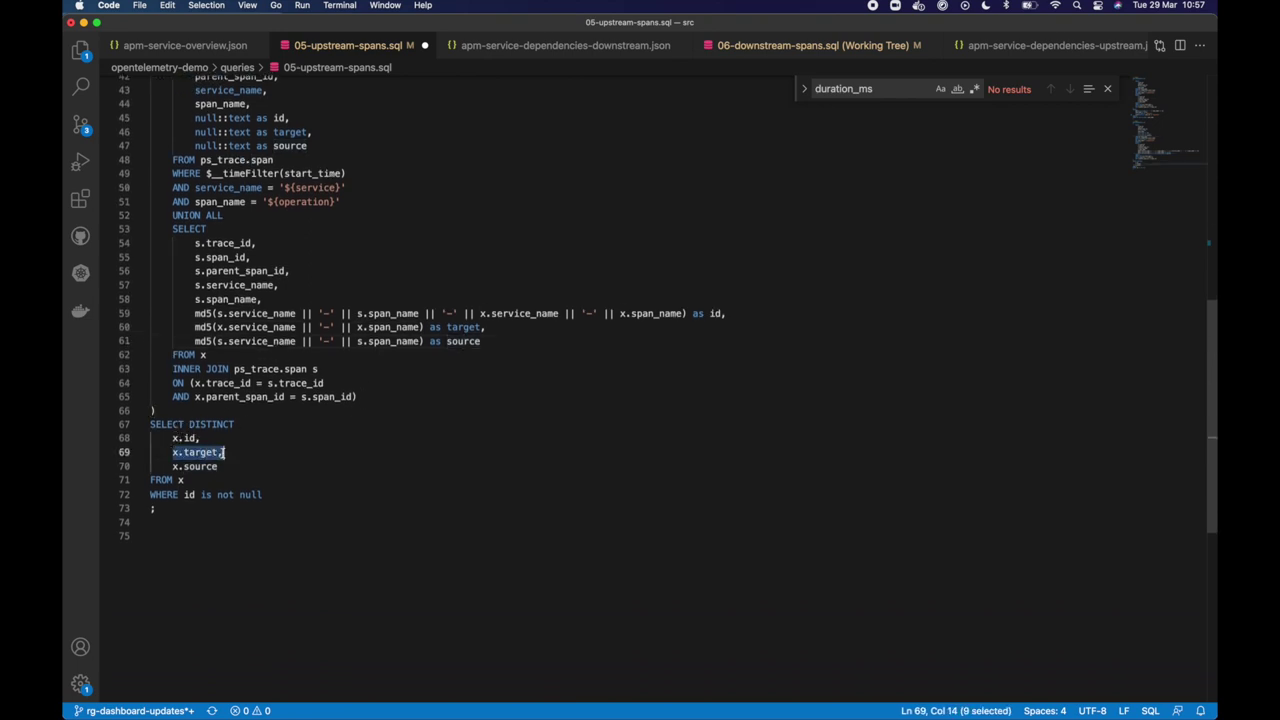
pyautogui.click(172, 466)
pyautogui.keyDown('shift'); pyautogui.click(217, 466); pyautogui.keyUp('shift')
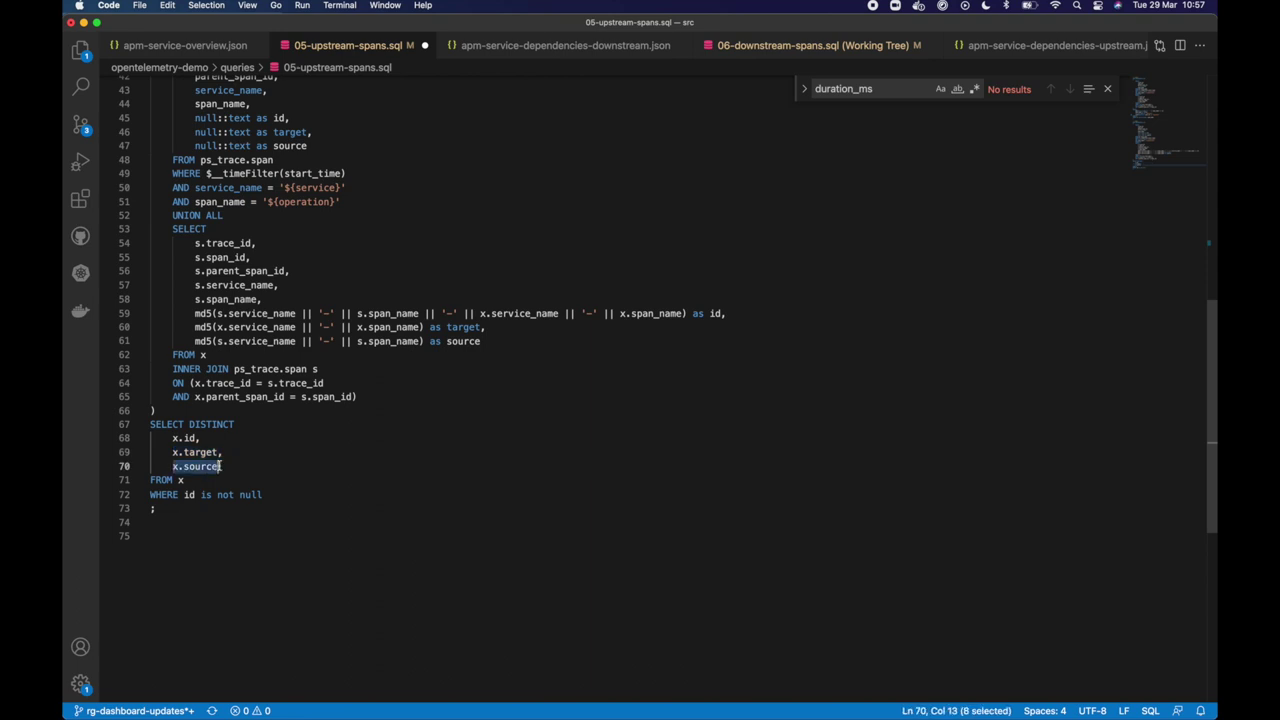
pyautogui.click(195, 438)
pyautogui.moveTo(170, 451); pyautogui.dragTo(224, 452)
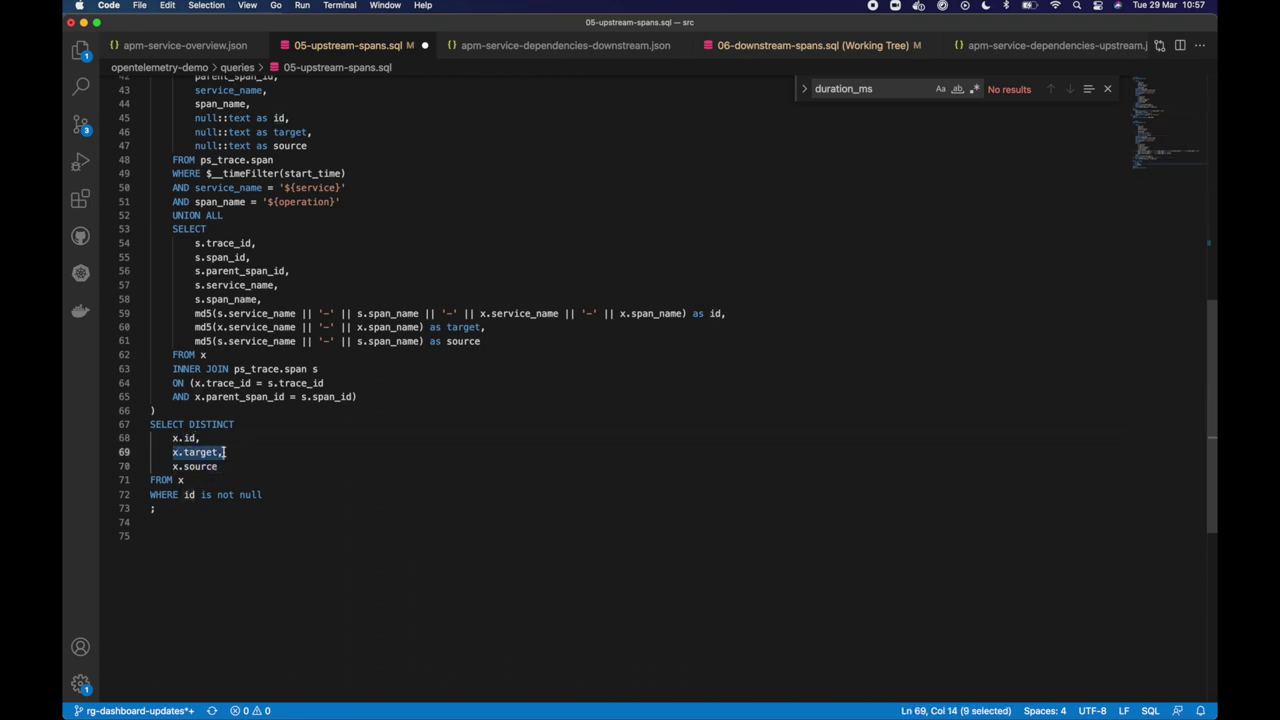
pyautogui.click(172, 466)
pyautogui.keyDown('shift'); pyautogui.click(224, 466); pyautogui.keyUp('shift')
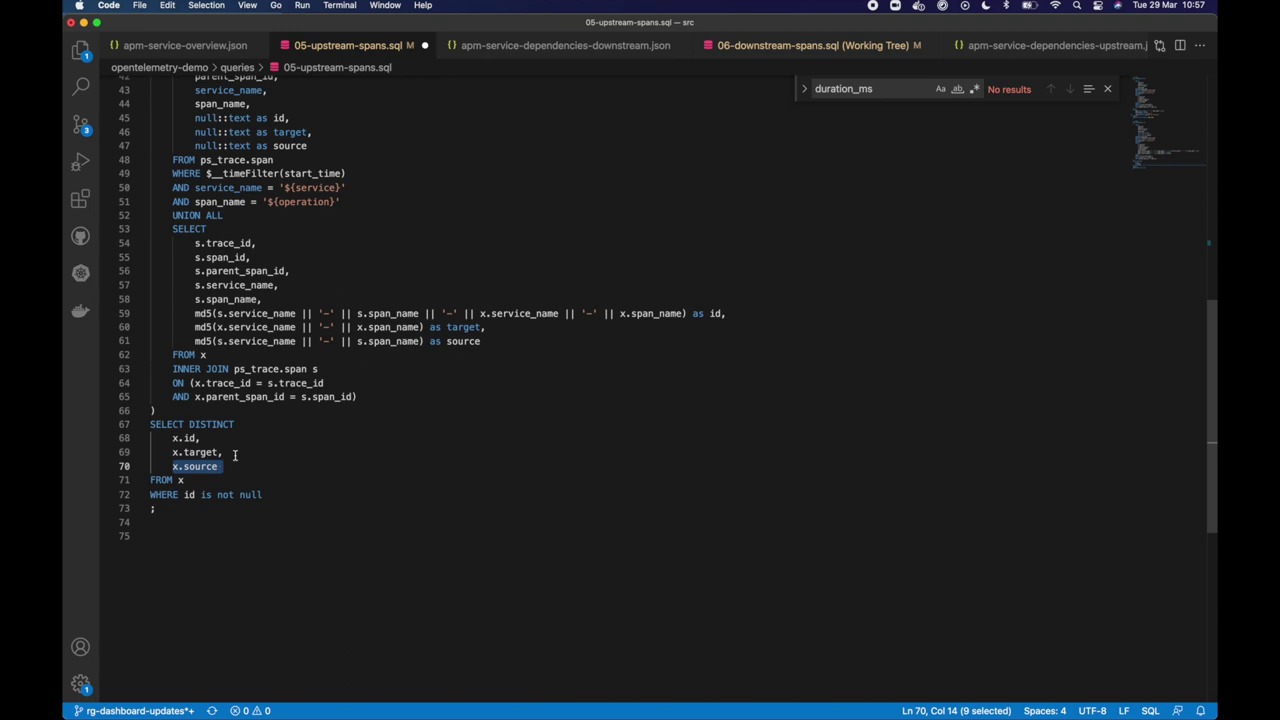
# Go back to the nodes query, highlight the md5 expression used as id and compare it with the edges query
pyautogui.scroll(5, 300, 437)
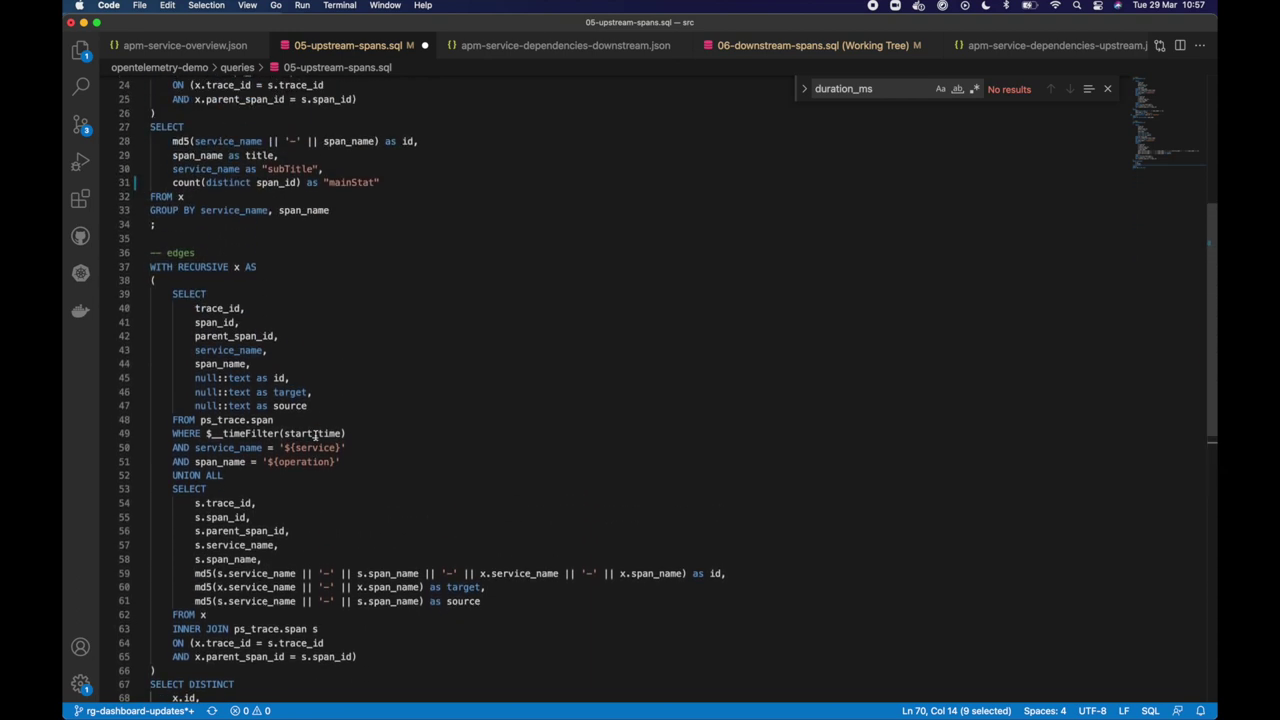
pyautogui.scroll(1, 315, 435)
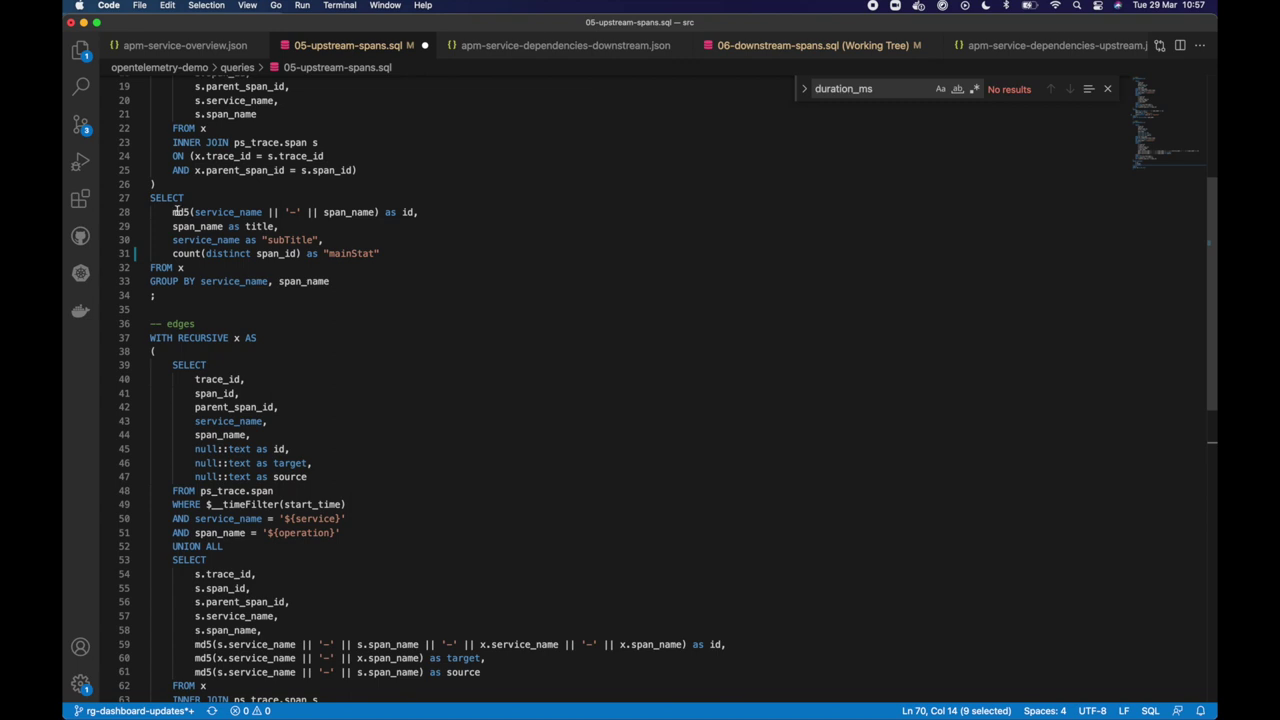
pyautogui.moveTo(172, 212); pyautogui.dragTo(381, 212)
pyautogui.scroll(-2, 377, 399)
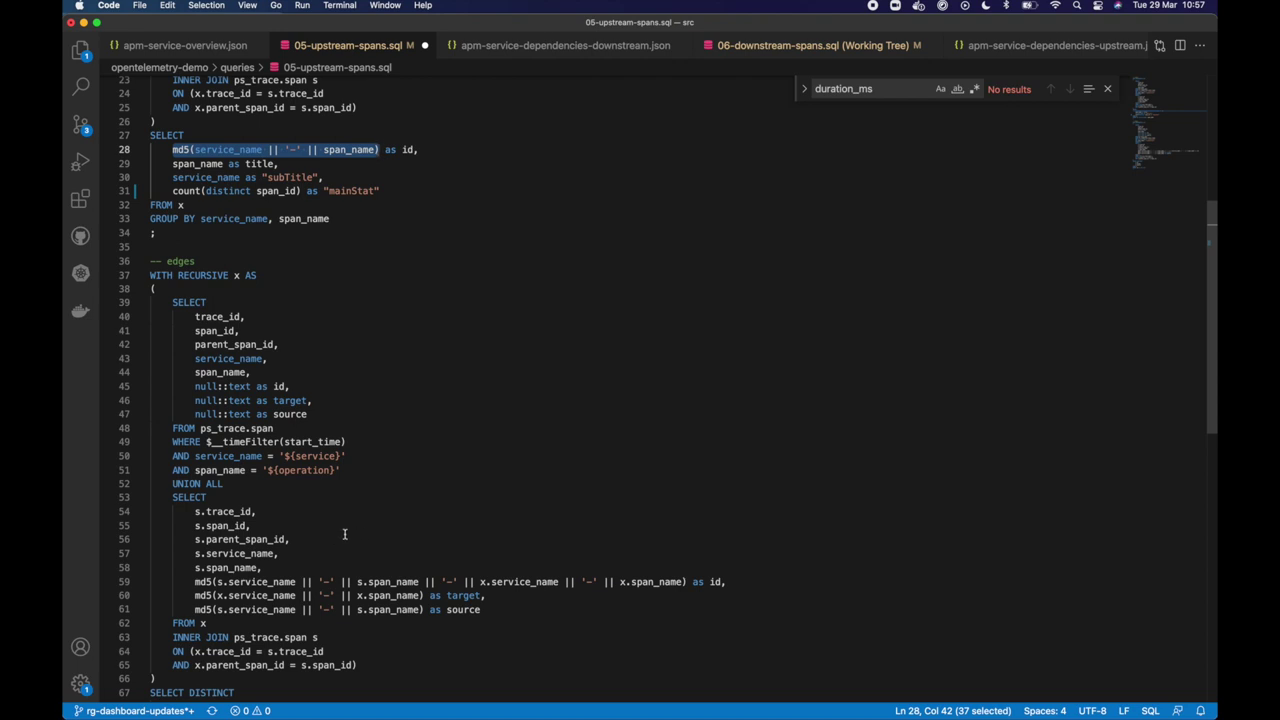
# Switch to Grafana, leave the panel editor and open the 06 Downstream Spans dashboard from the demo folder
pyautogui.press('super+alt+Right')
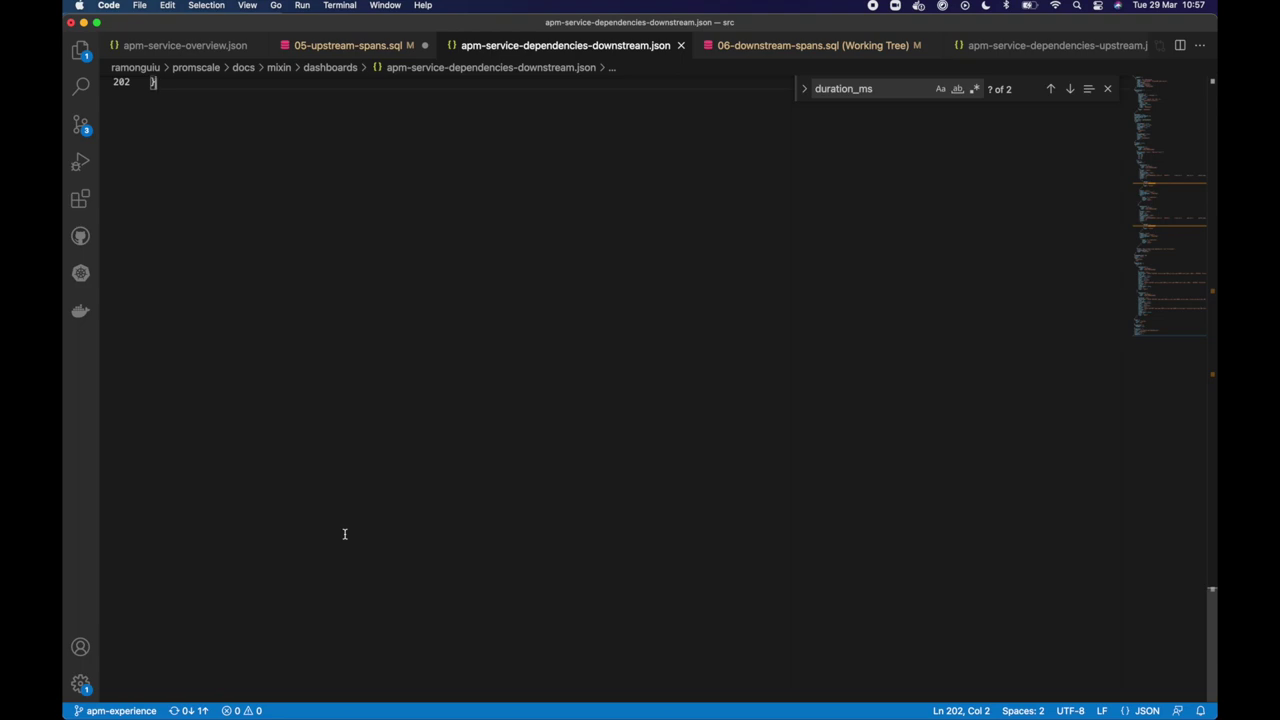
pyautogui.press('super+alt+Left')
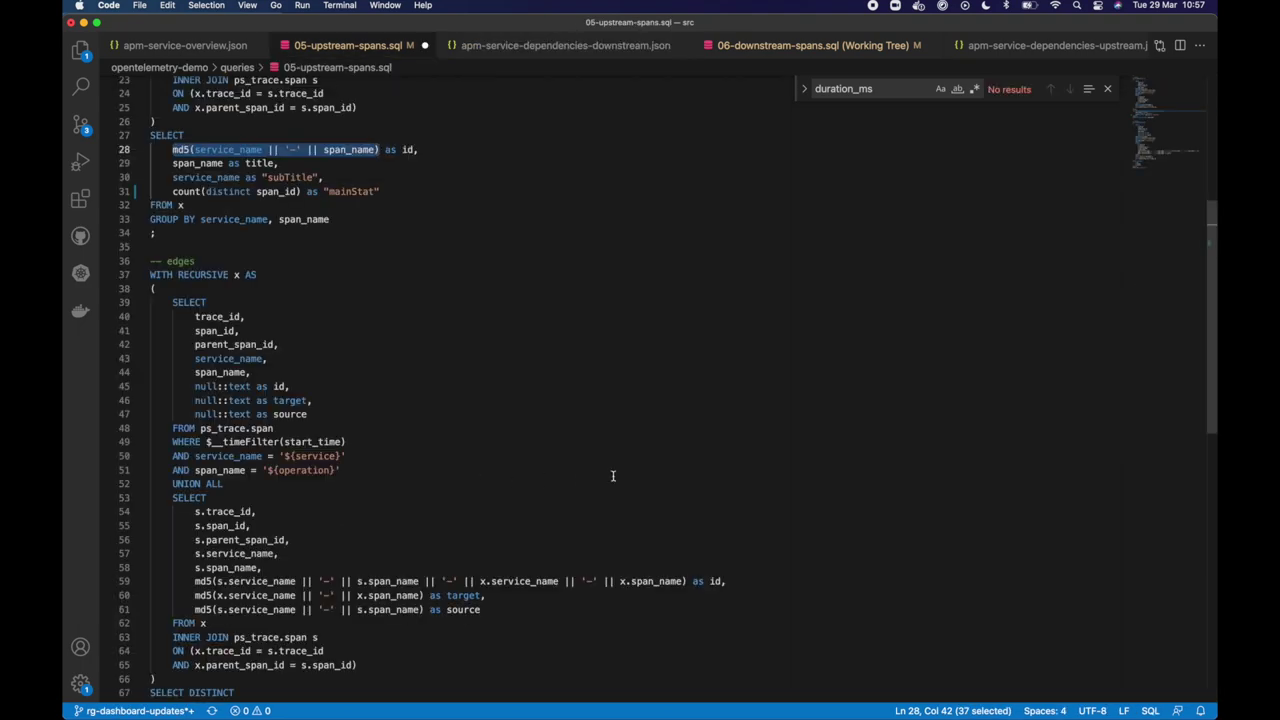
pyautogui.hotkey('ctrl', 'Right')
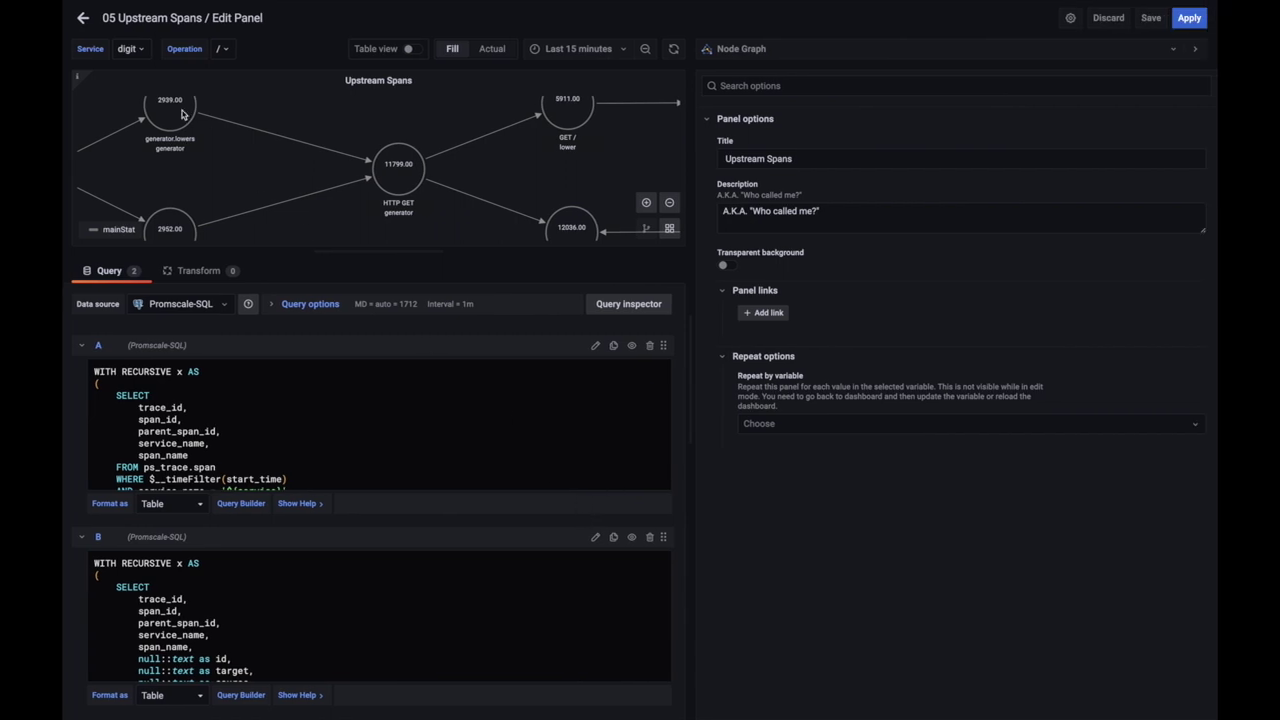
pyautogui.click(84, 20)
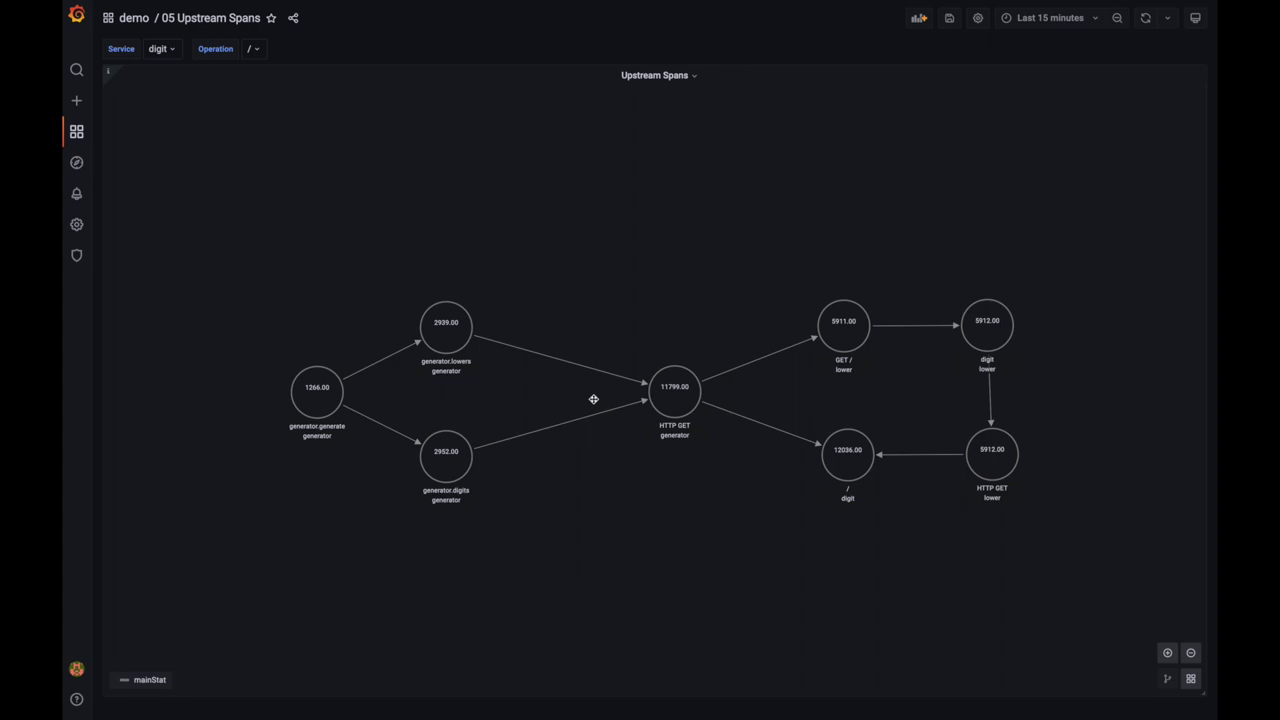
pyautogui.click(136, 19)
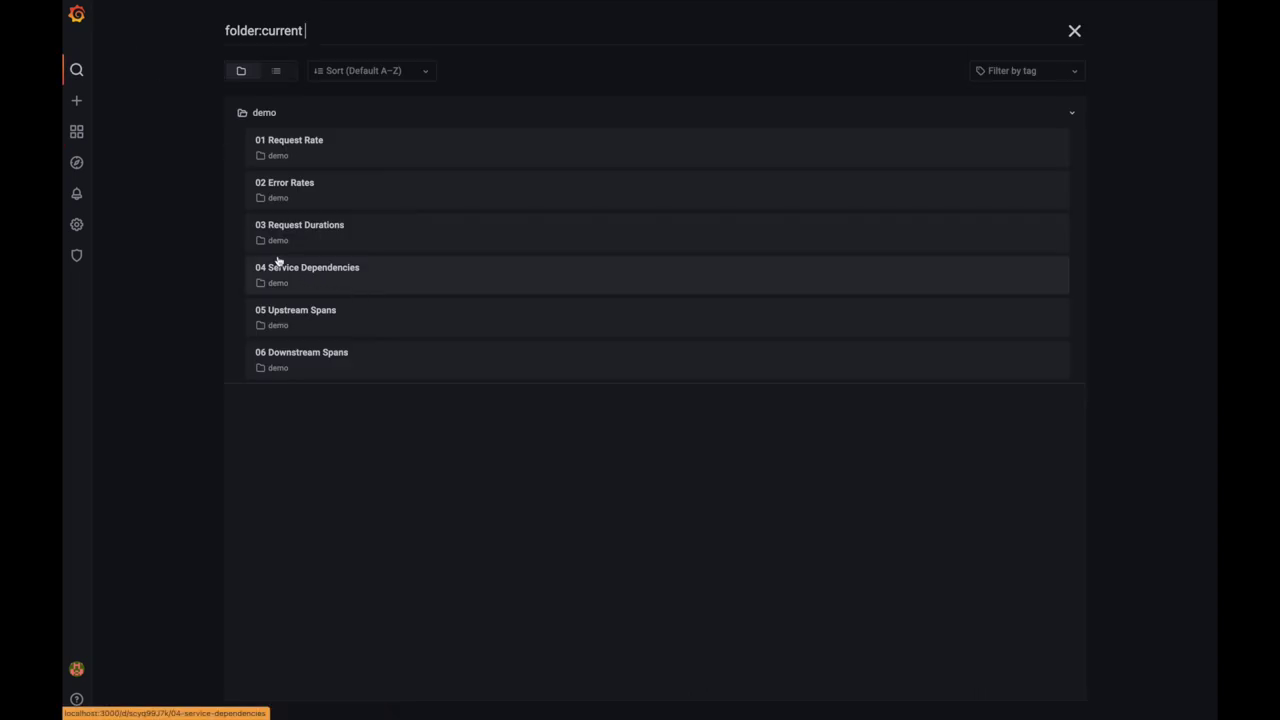
pyautogui.click(306, 355)
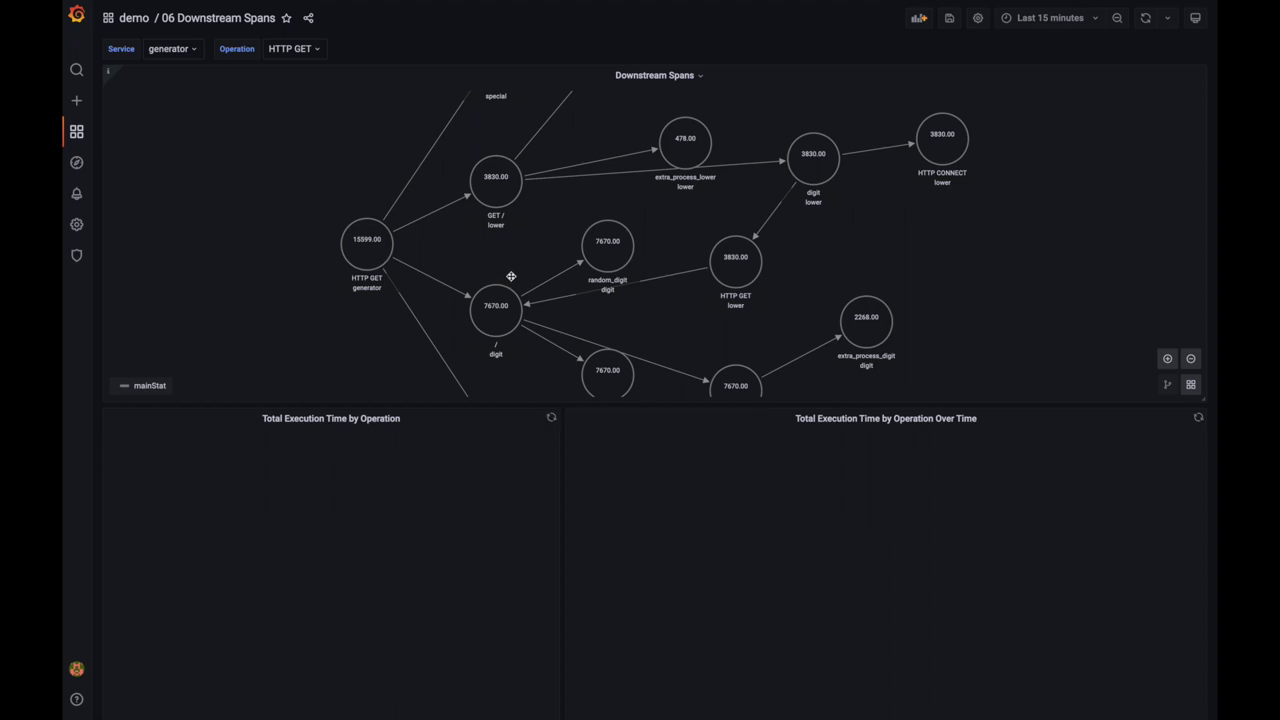
# View the Downstream Spans panel enlarged, set its Operation to generator.generate and examine the branches of the graph
pyautogui.click(701, 76)
pyautogui.click(673, 98)
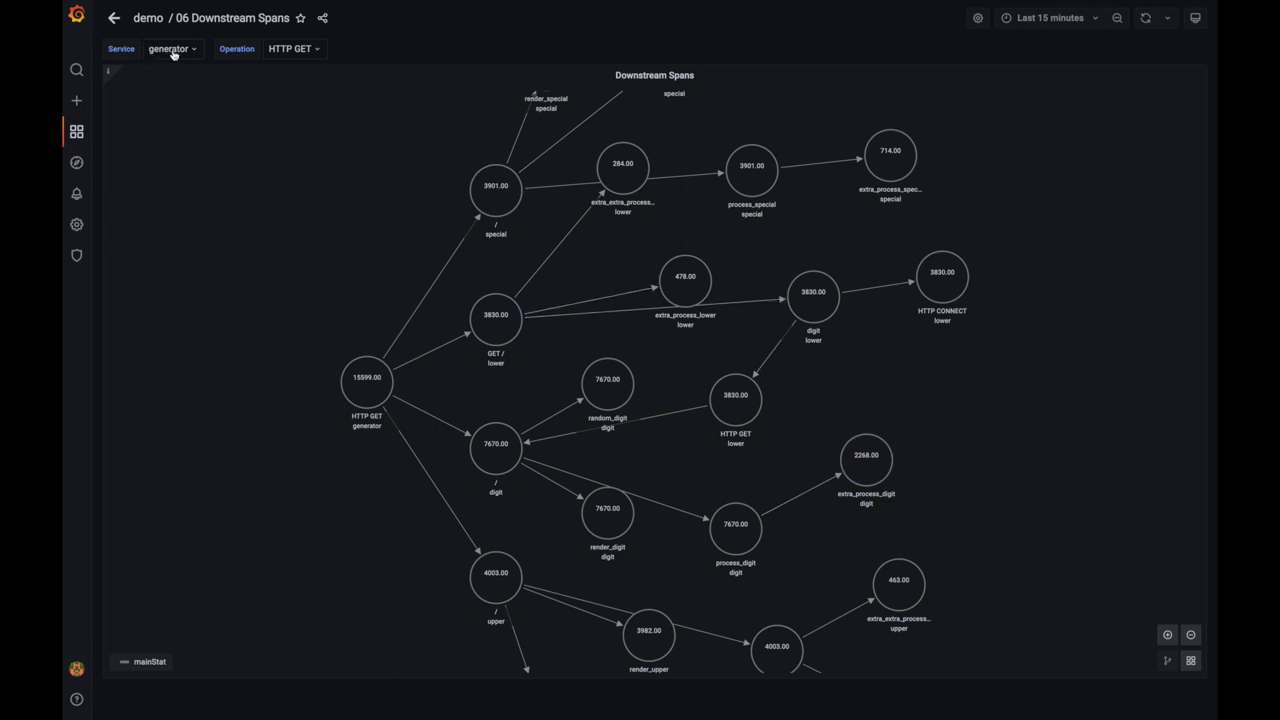
pyautogui.click(312, 51)
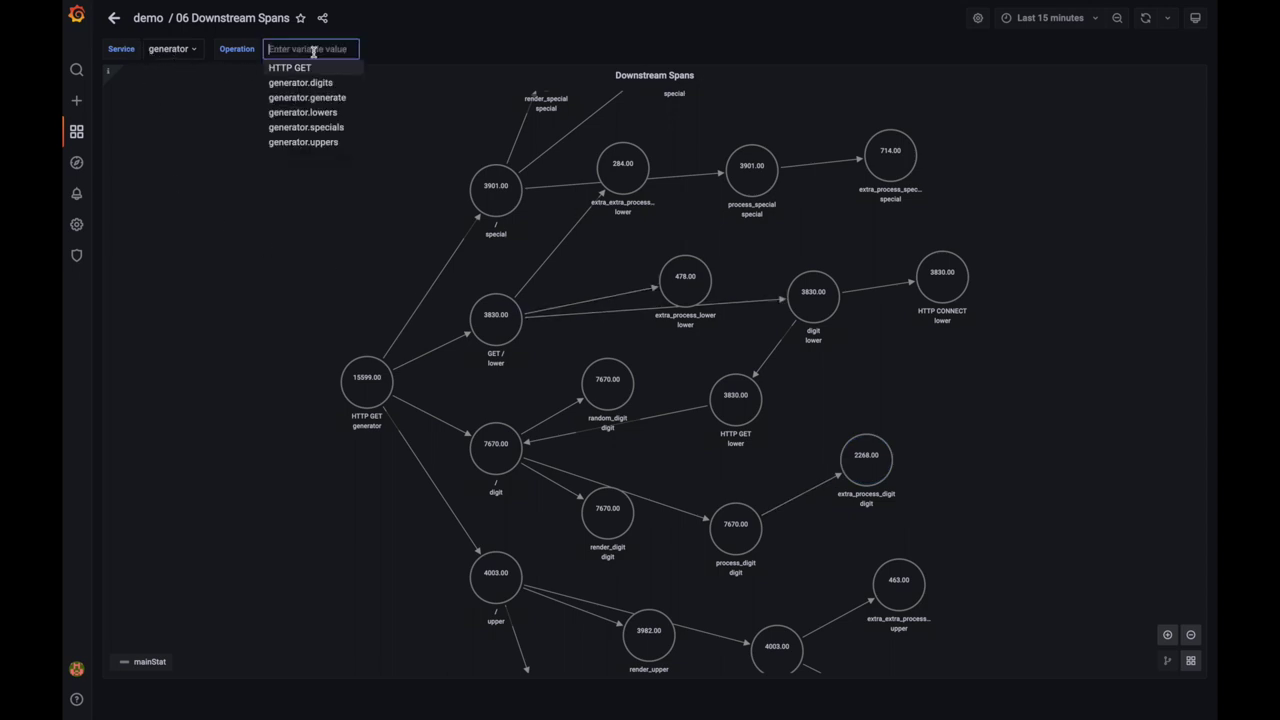
pyautogui.click(340, 99)
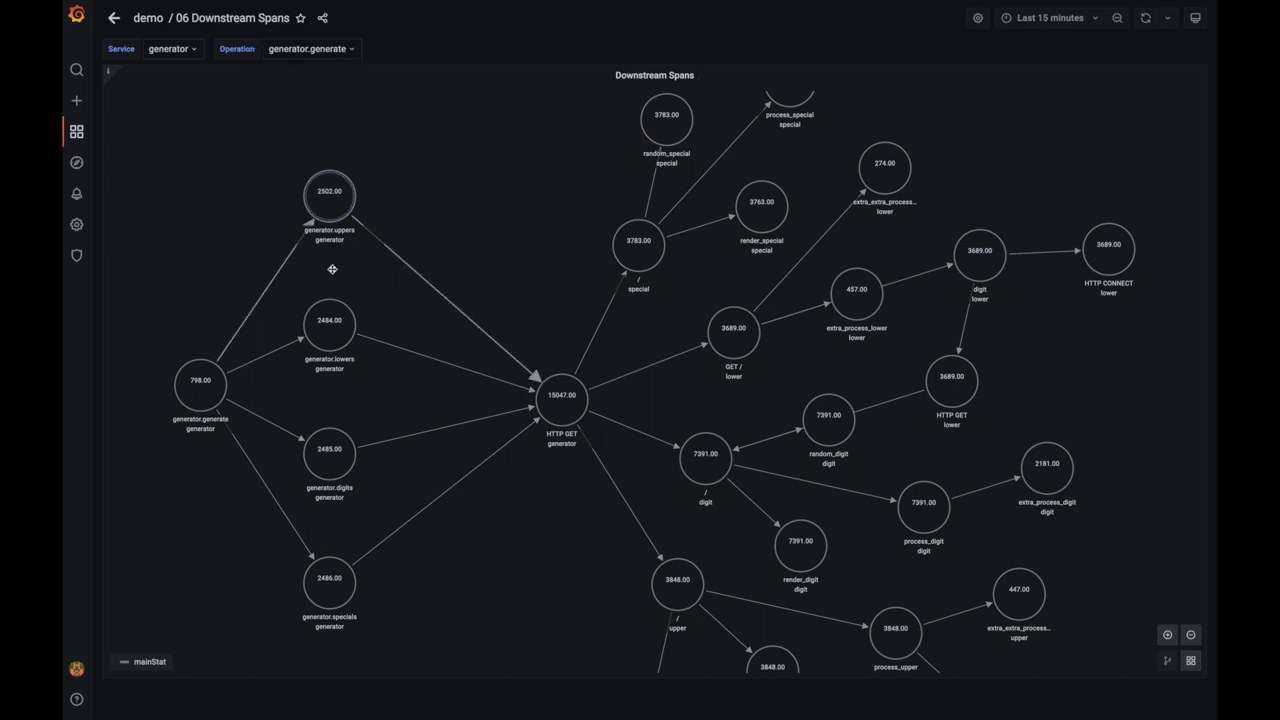
pyautogui.moveTo(533, 221); pyautogui.dragTo(529, 168)
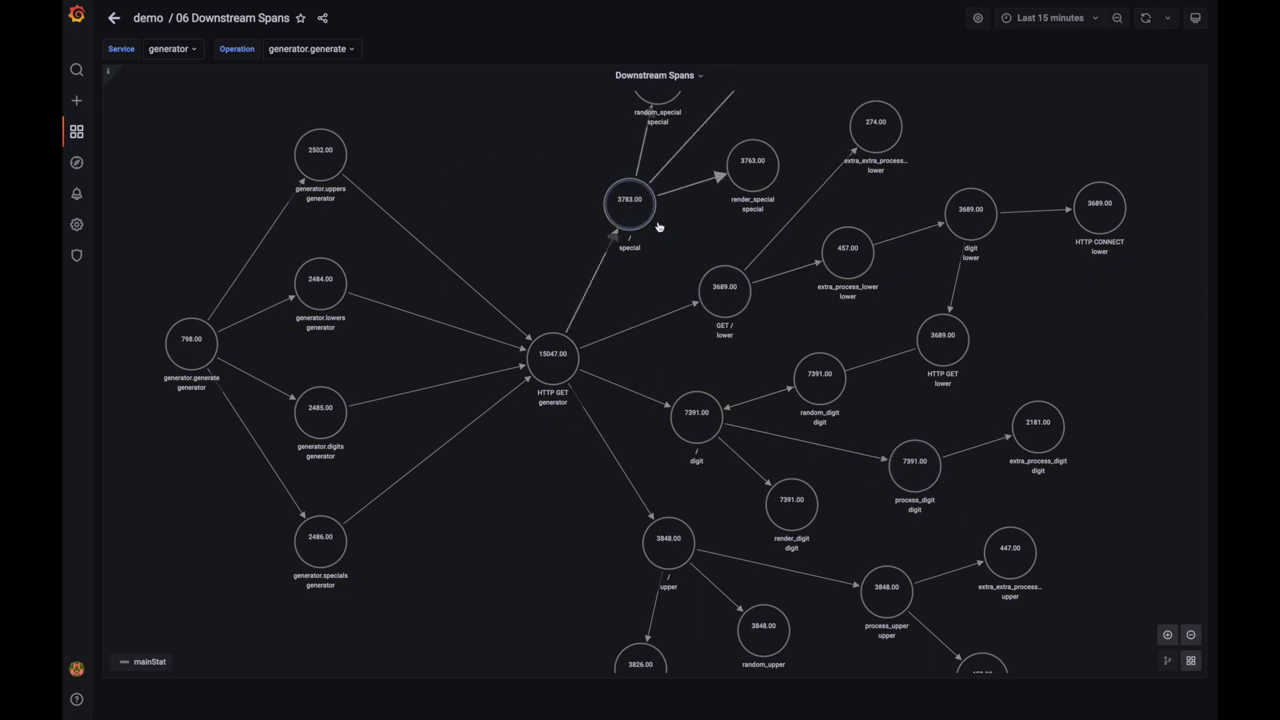
pyautogui.moveTo(511, 191); pyautogui.dragTo(455, 135)
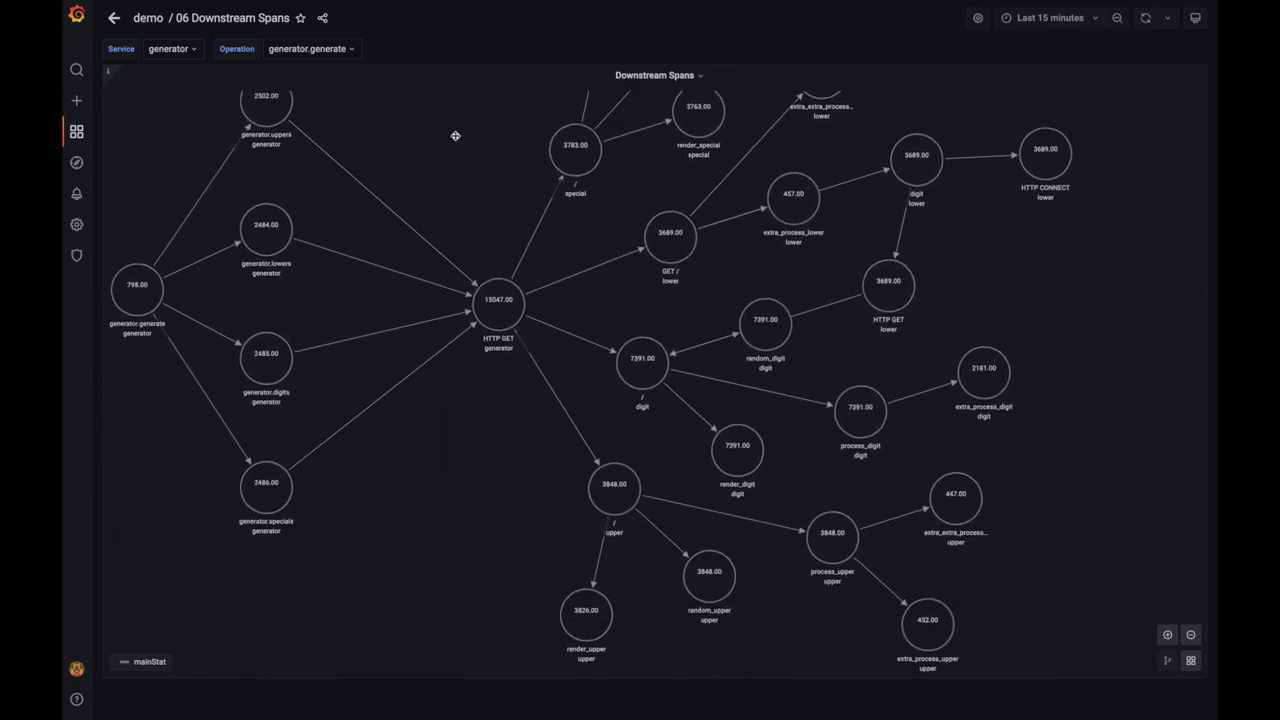
# Open the Downstream Spans panel for editing and examine the recursive join on span_id and parent_span_id in query A
pyautogui.click(701, 79)
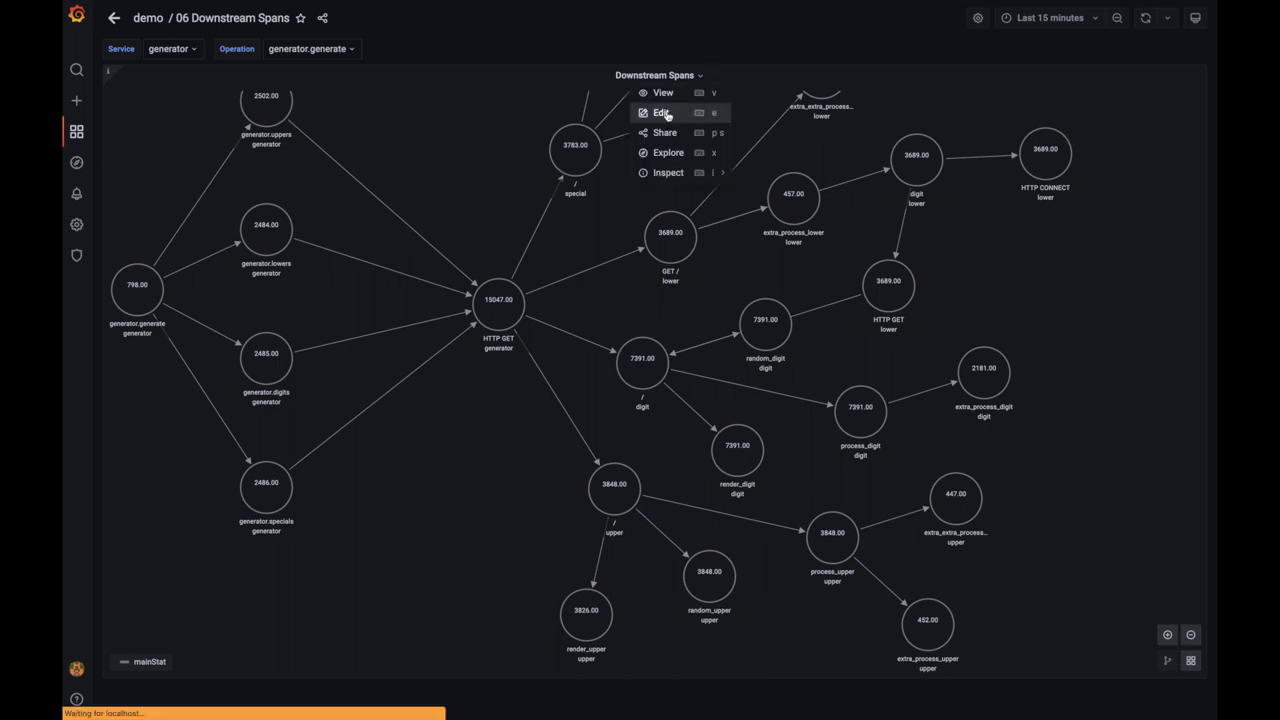
pyautogui.click(662, 113)
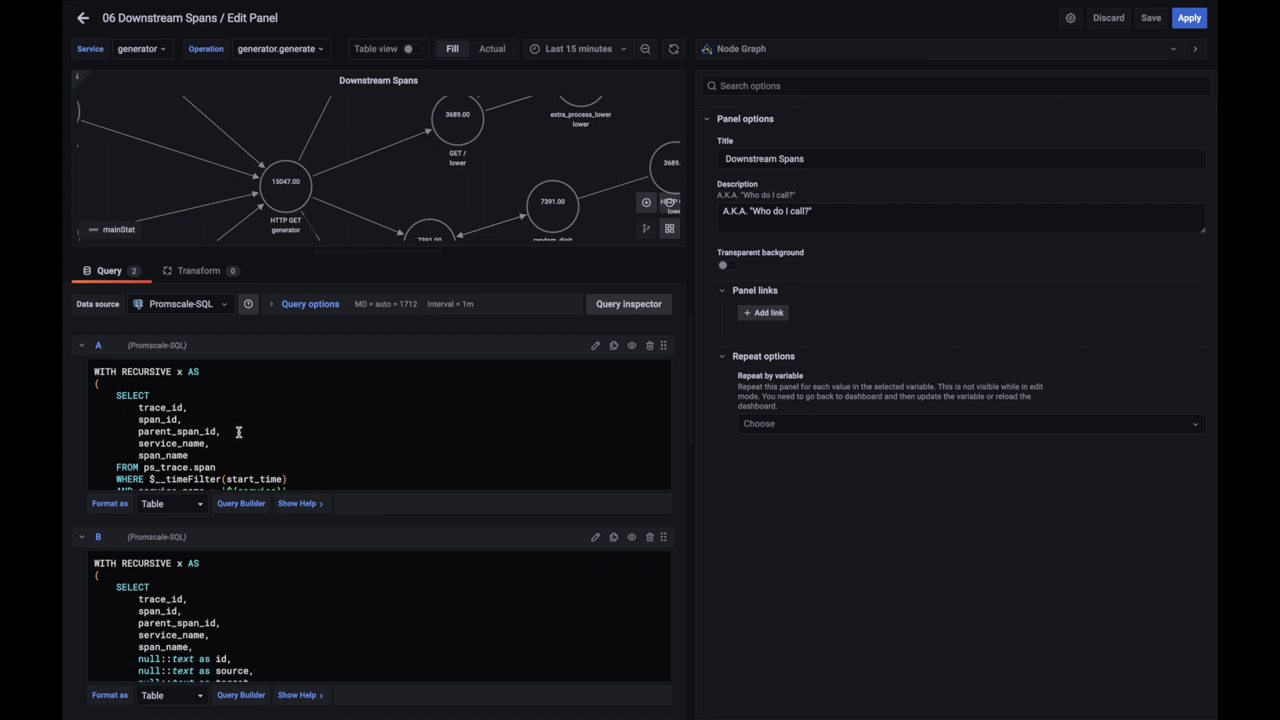
pyautogui.scroll(-5, 226, 435)
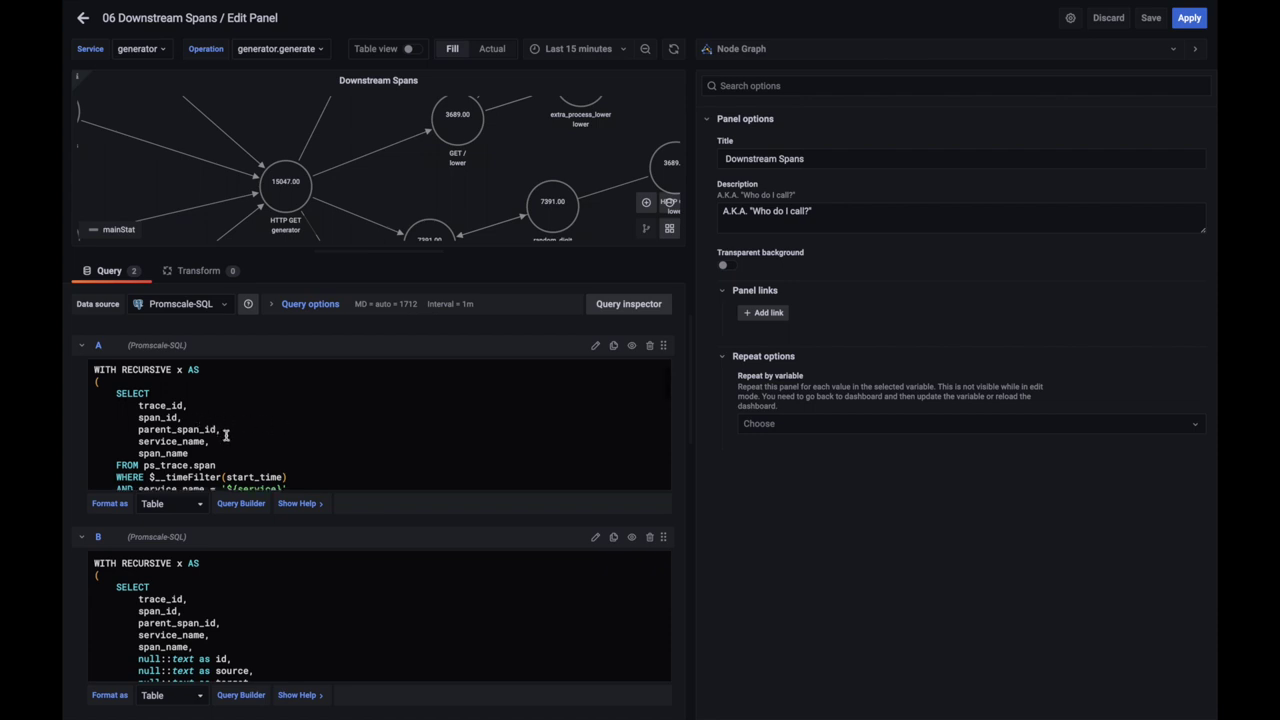
pyautogui.scroll(-4, 270, 435)
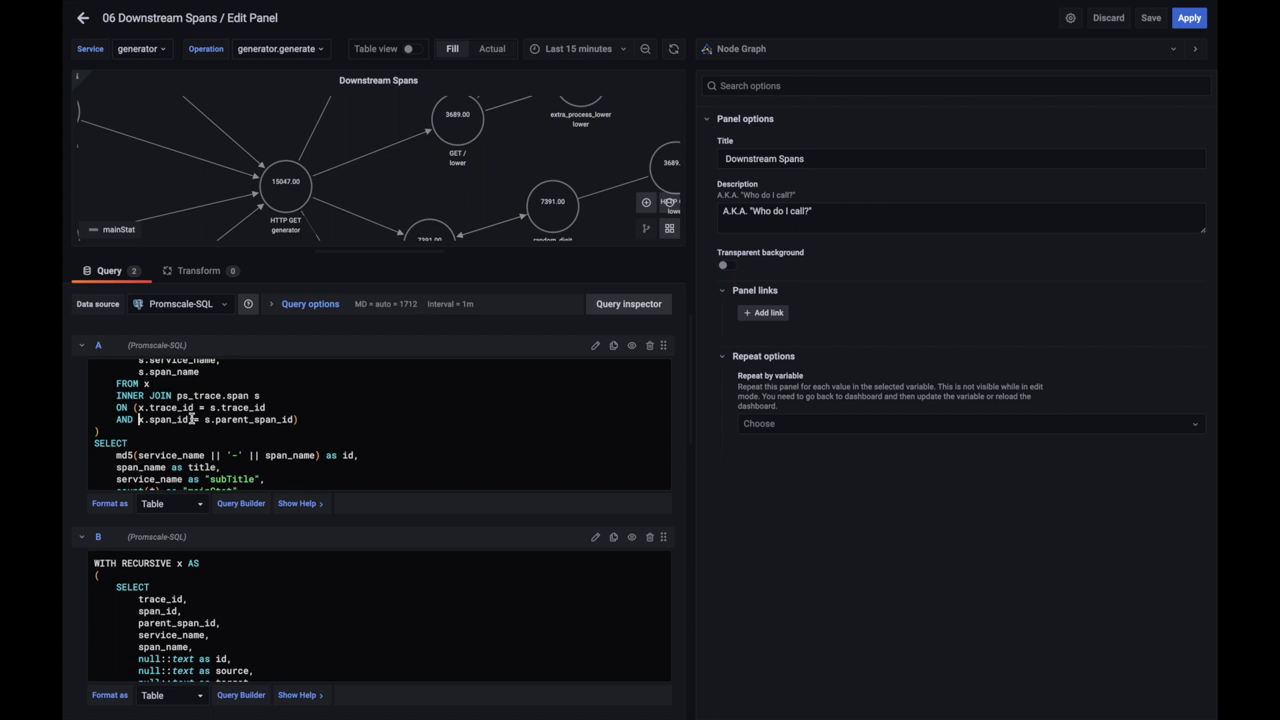
pyautogui.scroll(2, 190, 419)
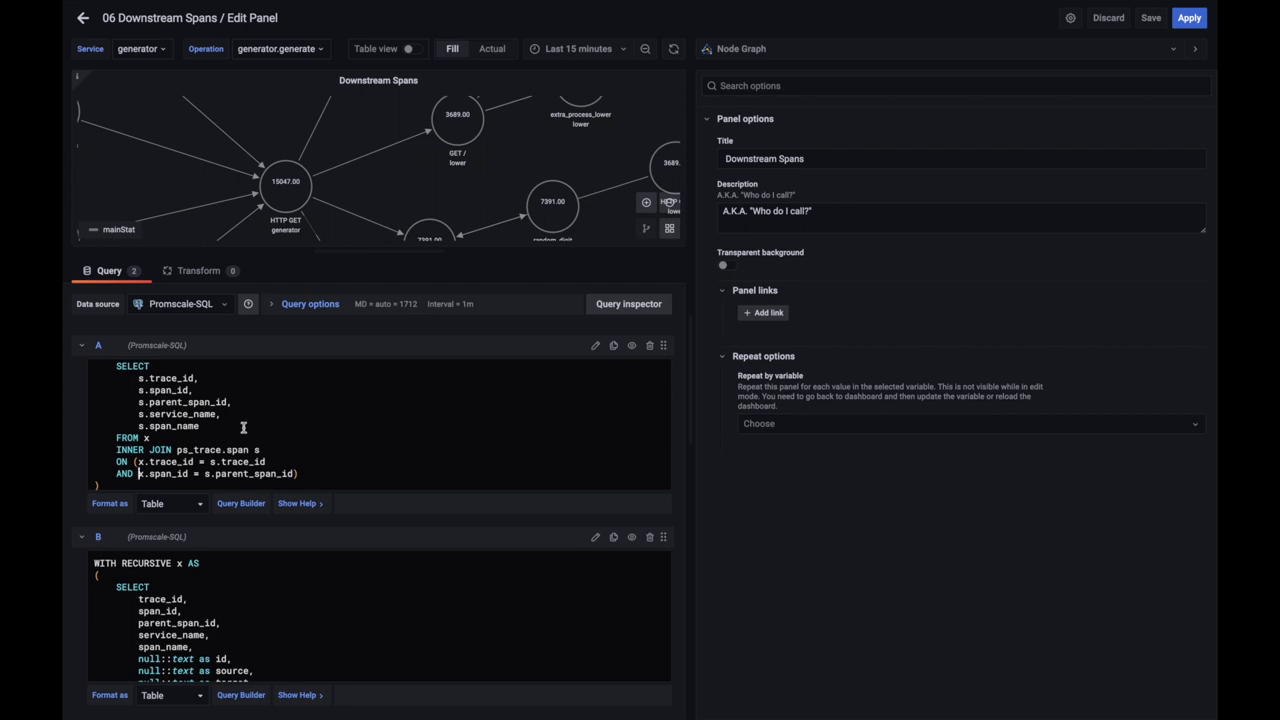
pyautogui.scroll(-3, 250, 423)
pyautogui.scroll(5, 262, 390)
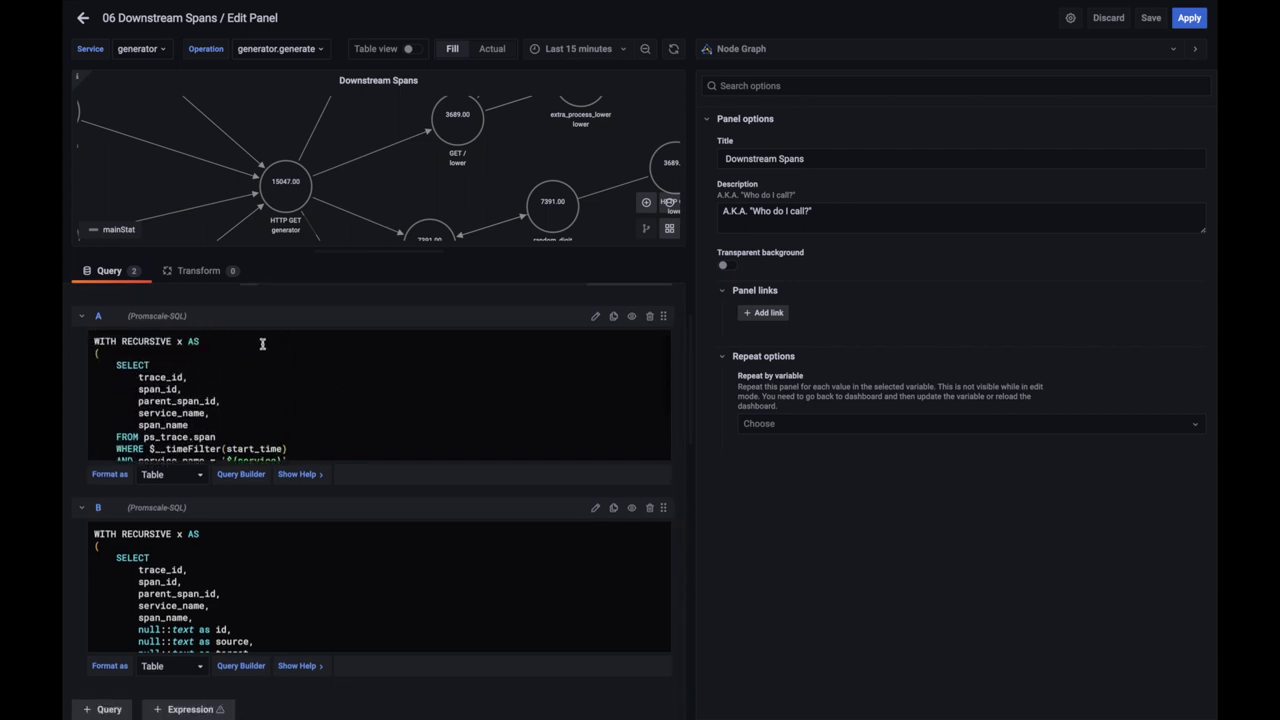
# Return to the enlarged Downstream Spans graph and examine the call paths from generator.generate to the outermost spans
pyautogui.click(84, 19)
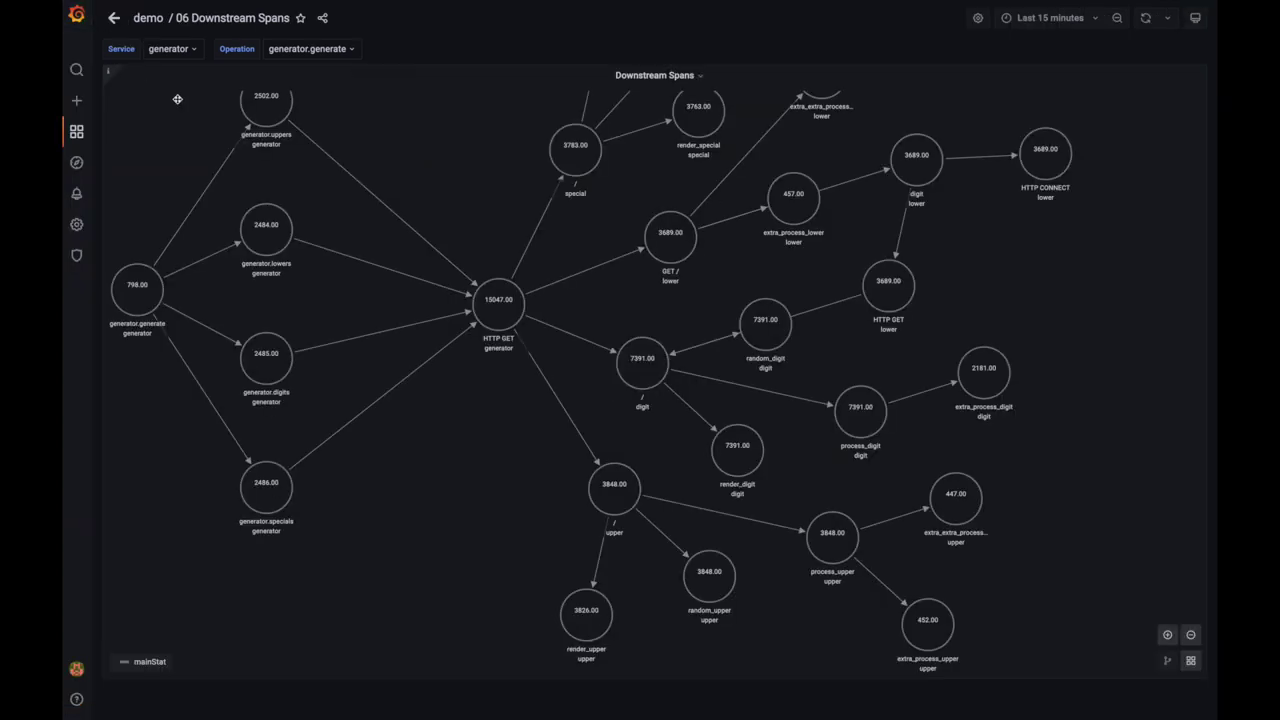
pyautogui.moveTo(640, 216); pyautogui.dragTo(591, 257)
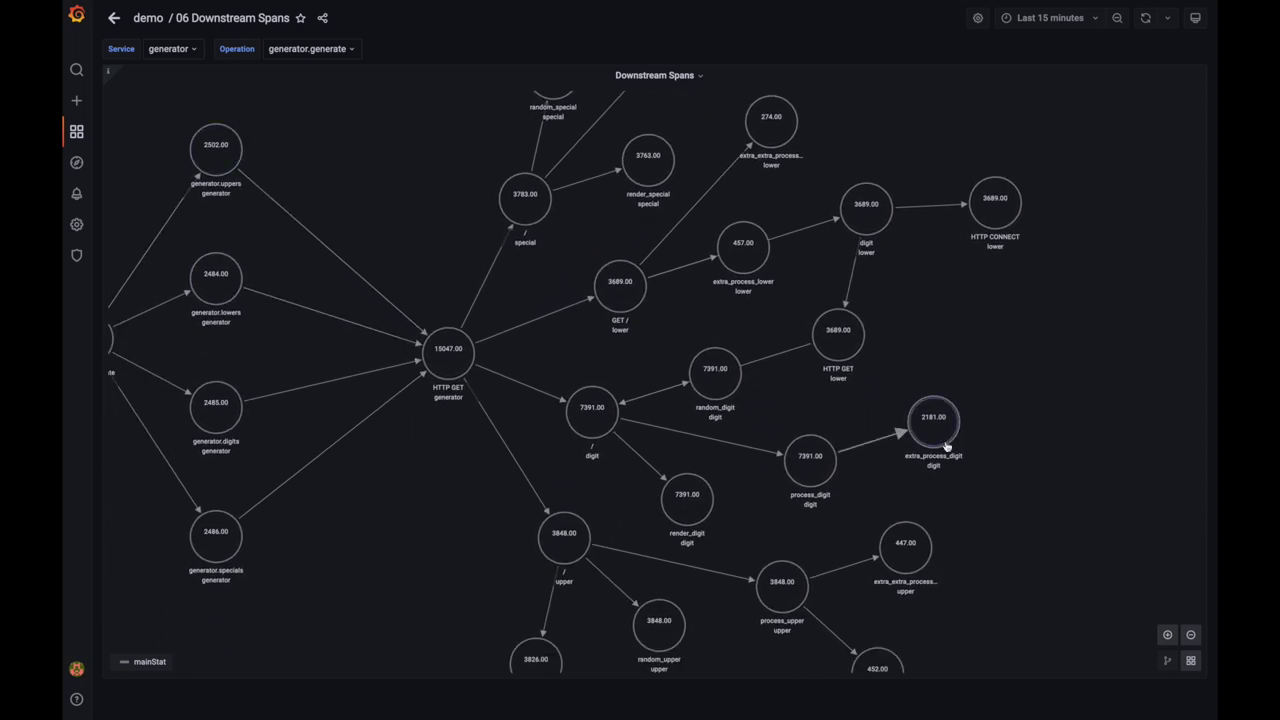
pyautogui.moveTo(414, 234); pyautogui.dragTo(557, 220)
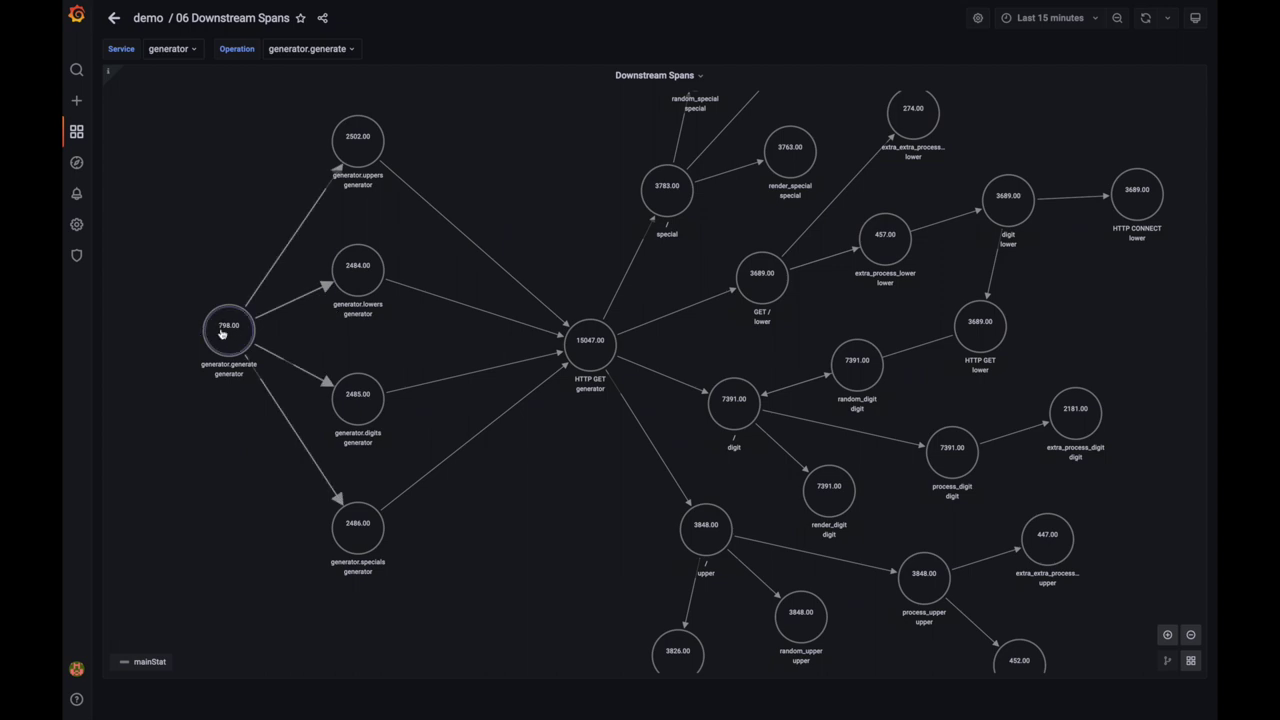
pyautogui.moveTo(1045, 20)
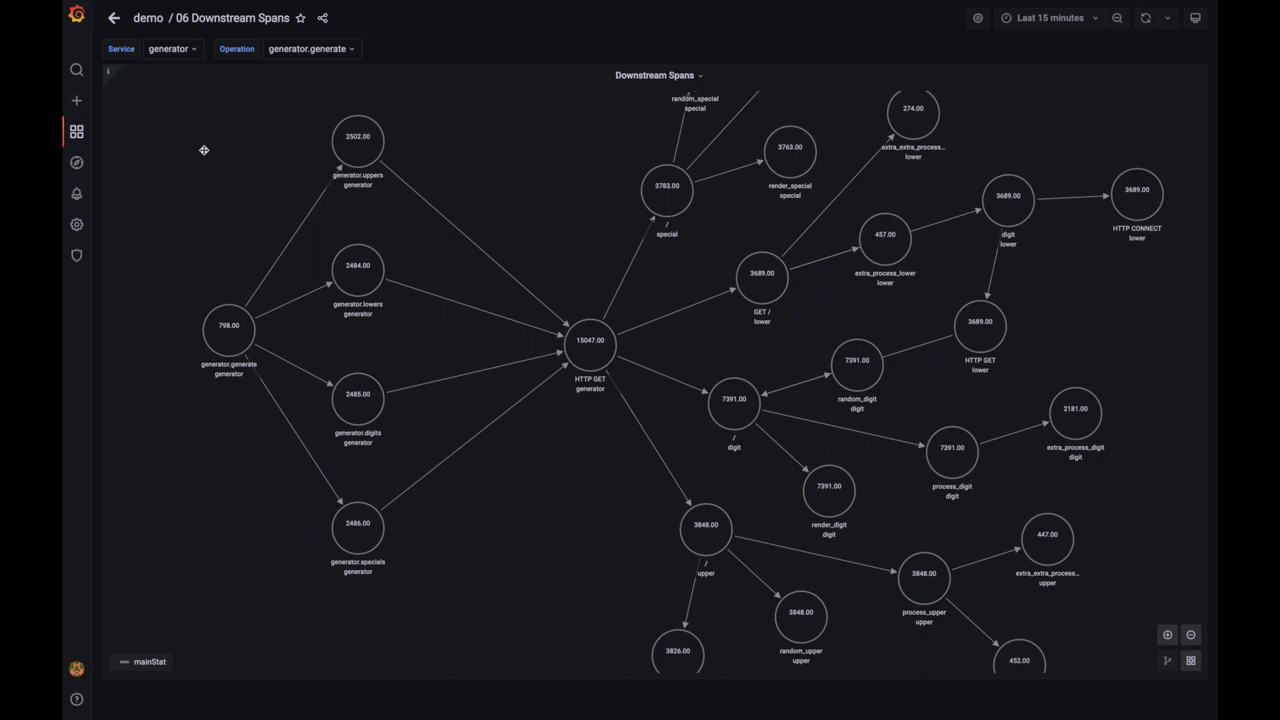
# Return to the full dashboard and open the Total Execution Time by Operation pie chart for editing
pyautogui.click(114, 18)
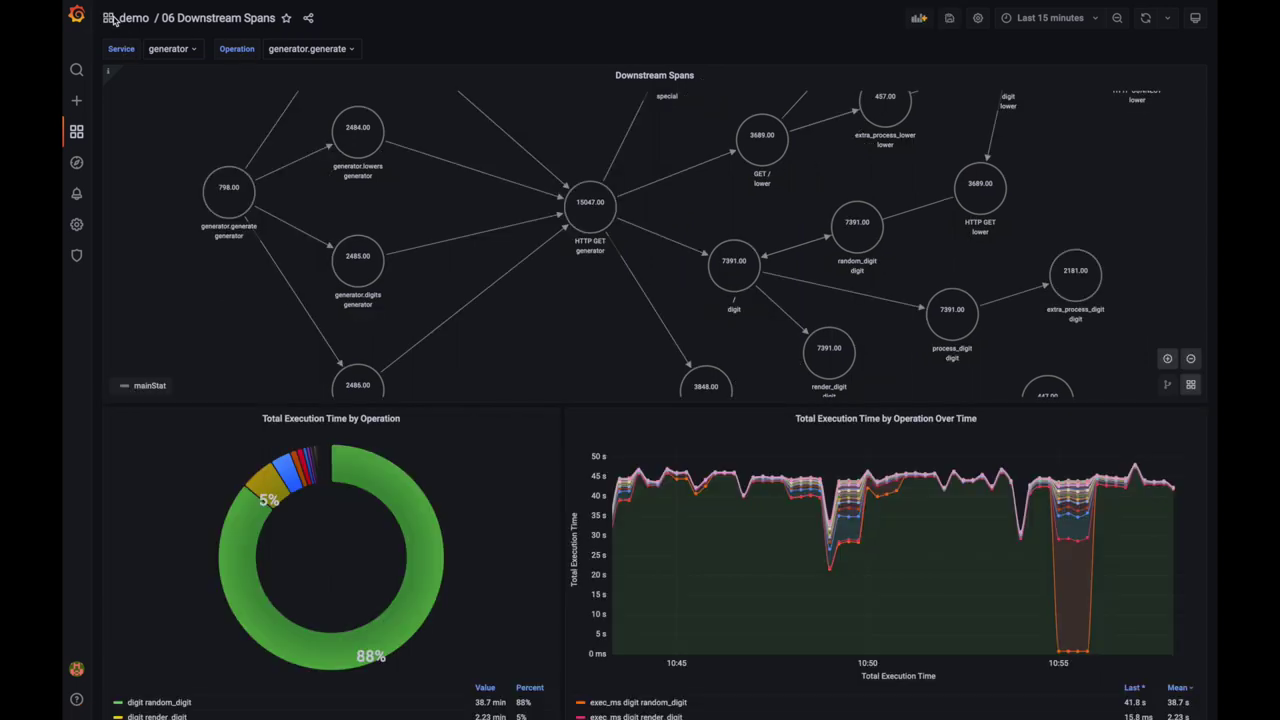
pyautogui.scroll(-5, 549, 518)
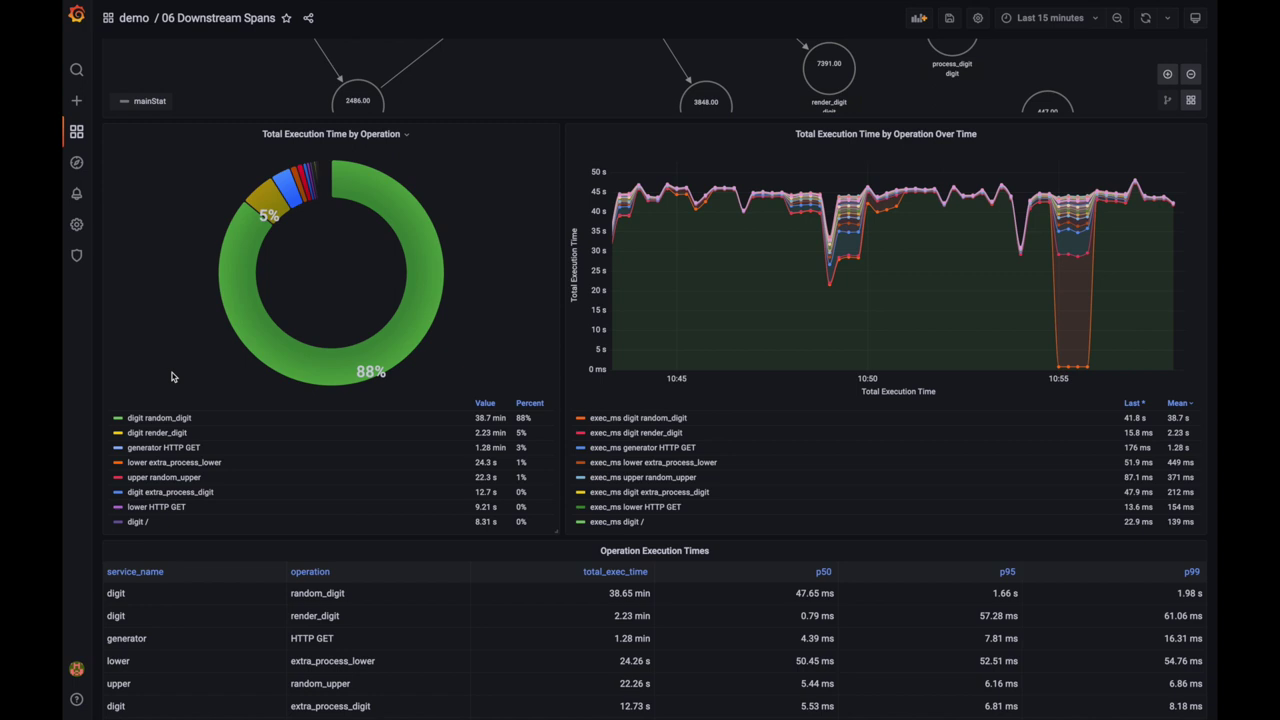
pyautogui.click(408, 139)
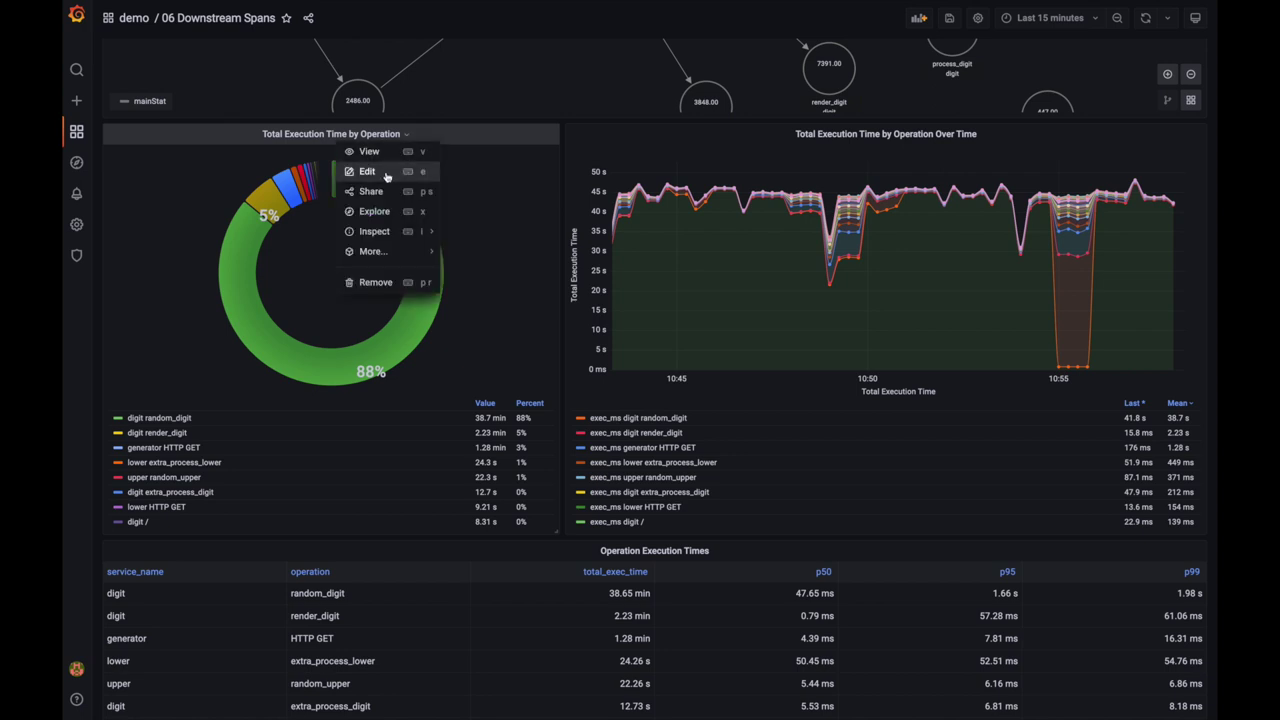
pyautogui.click(370, 172)
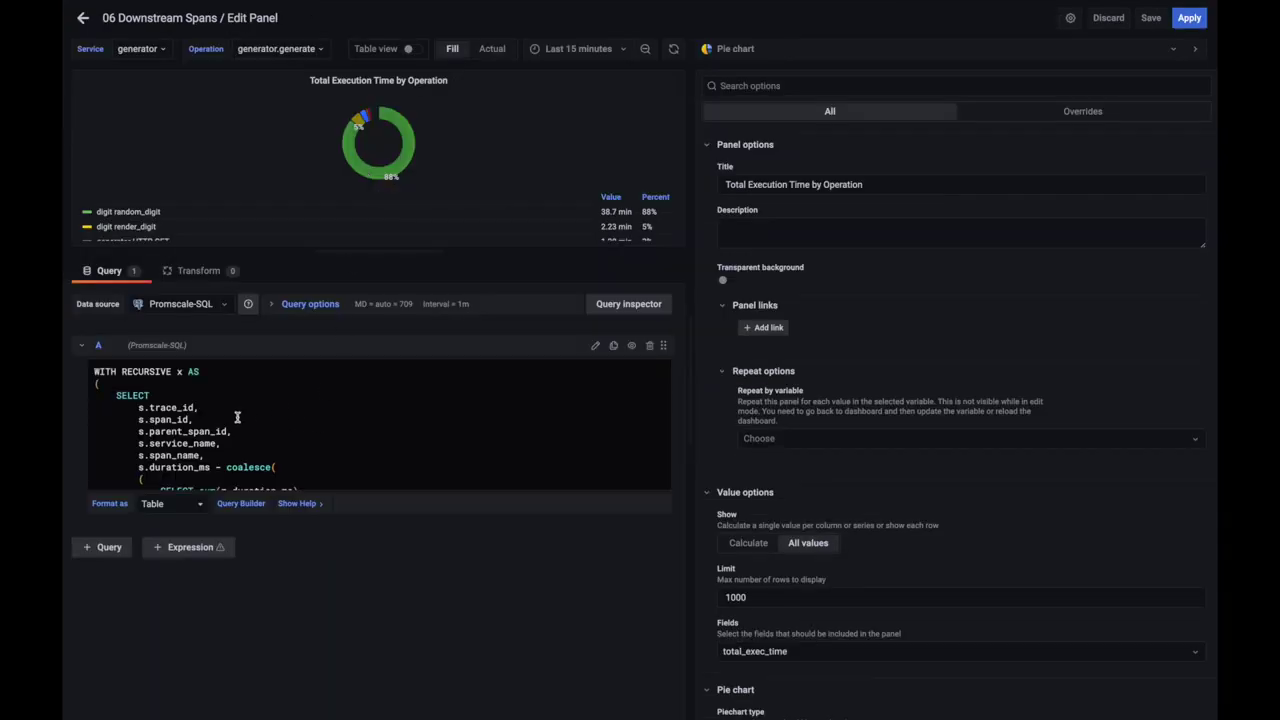
# Highlight the duration_ms calculation with its coalesce subquery in the pie chart's query, and single out s.duration_ms
pyautogui.scroll(-1, 240, 416)
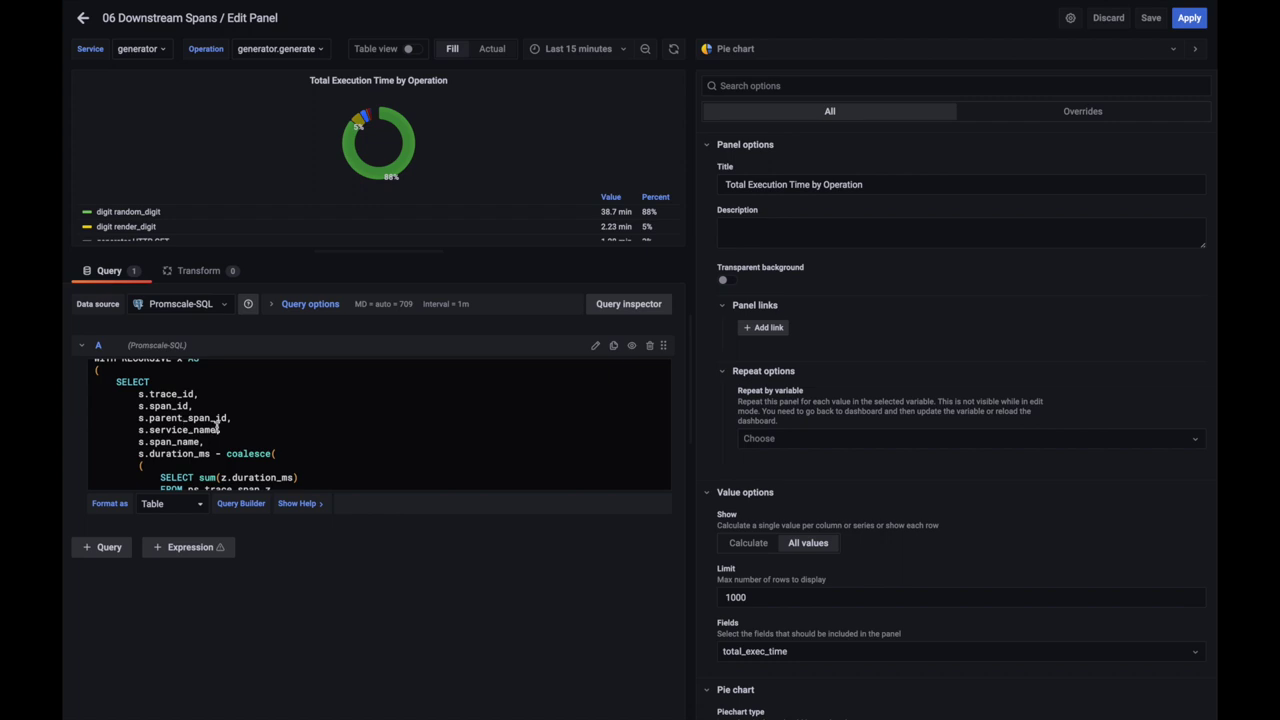
pyautogui.scroll(-2, 215, 427)
pyautogui.scroll(-3, 306, 456)
pyautogui.scroll(2, 180, 411)
pyautogui.moveTo(136, 388); pyautogui.dragTo(284, 462)
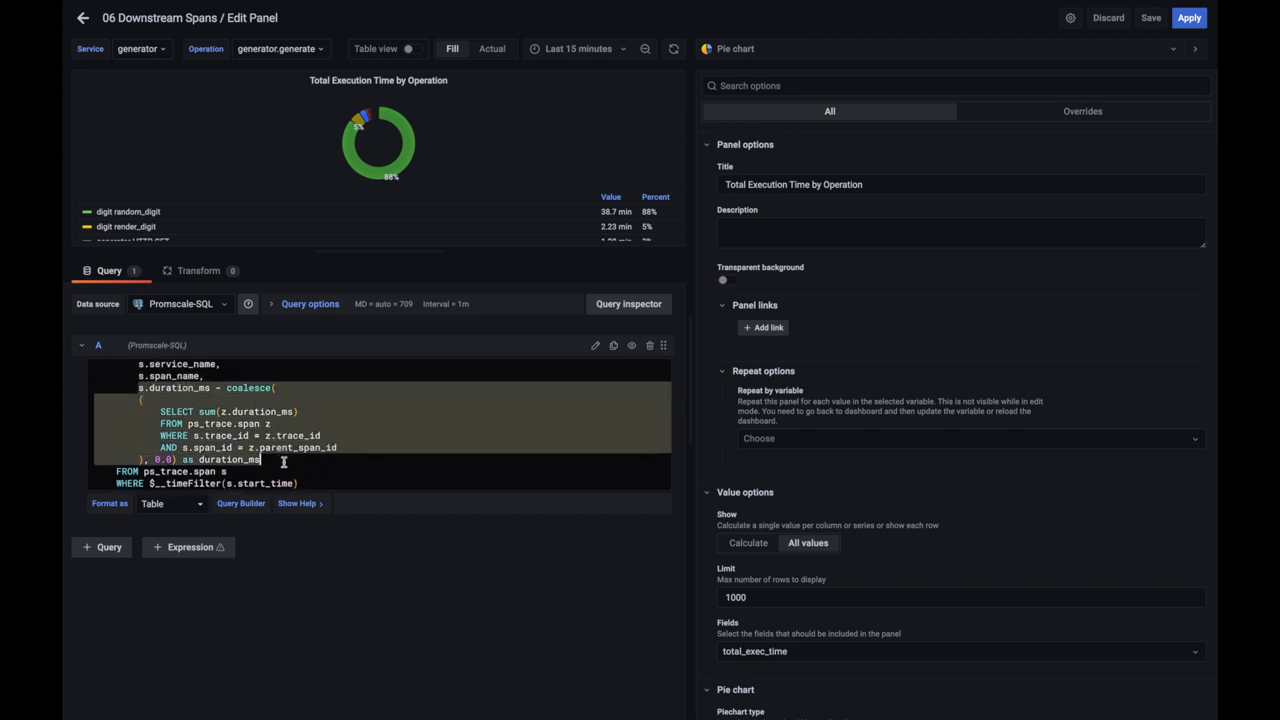
pyautogui.click(155, 390)
pyautogui.moveTo(138, 388); pyautogui.dragTo(210, 388)
pyautogui.click(182, 388)
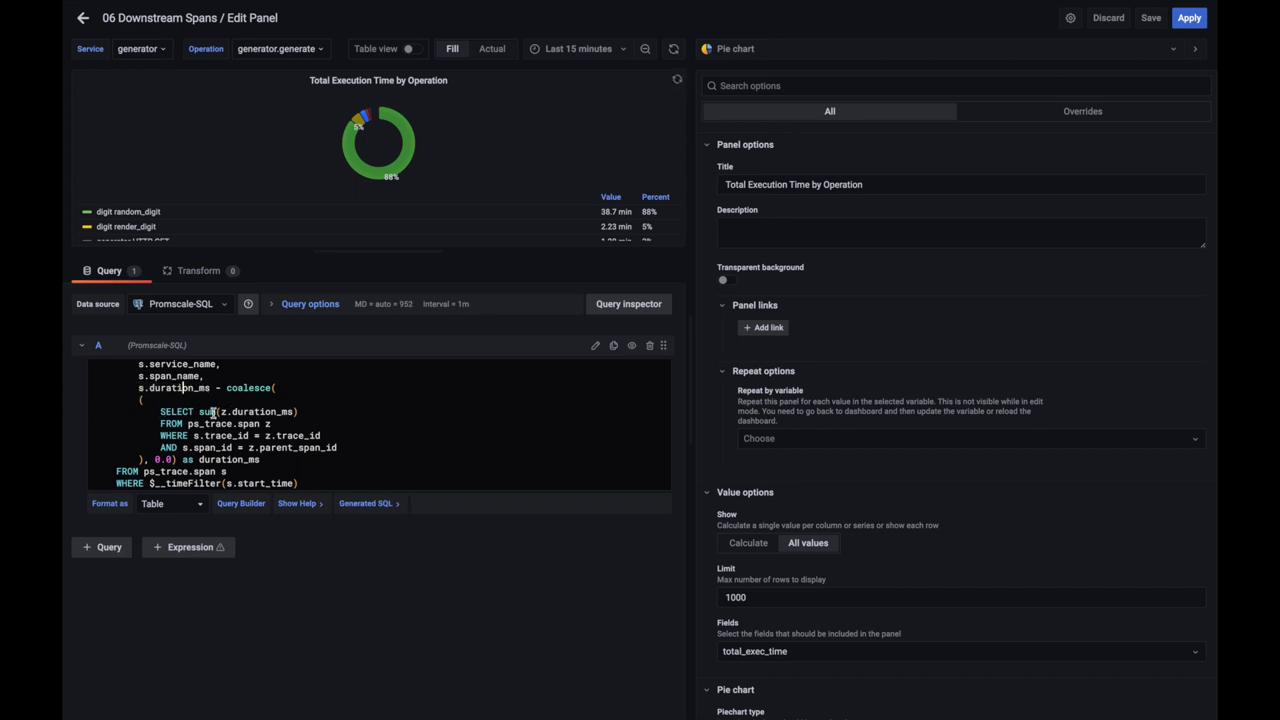
# Examine the subquery's span_id and parent_span_id condition and the coalesce fallback of 0.0, and leave the panel editor
pyautogui.moveTo(182, 447); pyautogui.dragTo(340, 447)
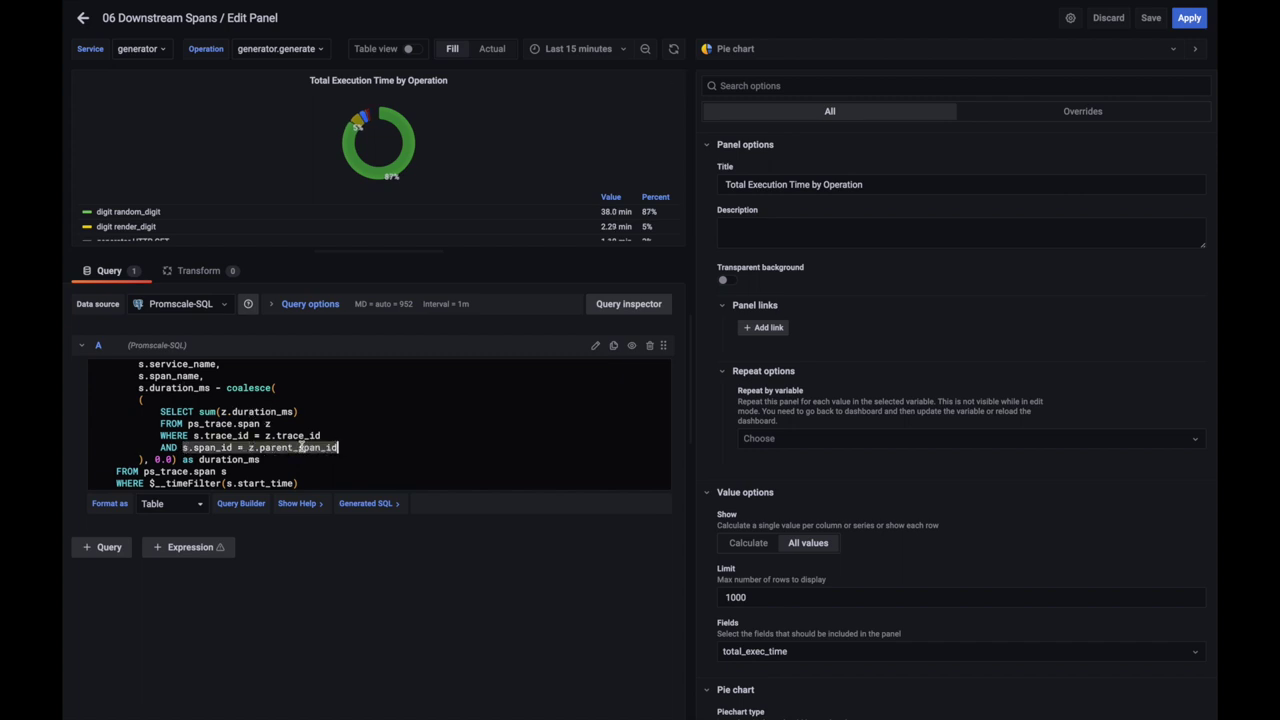
pyautogui.click(214, 447)
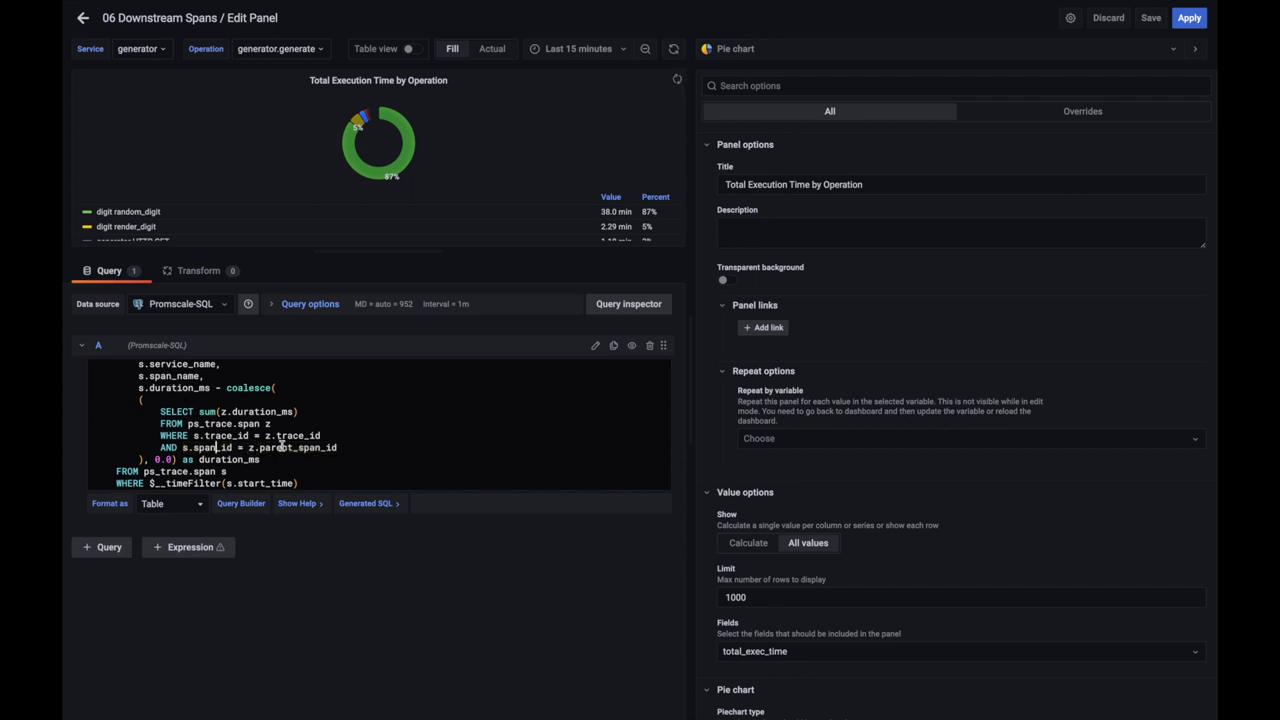
pyautogui.click(242, 388)
pyautogui.moveTo(154, 459); pyautogui.dragTo(175, 459)
pyautogui.click(171, 388)
pyautogui.scroll(-1, 171, 388)
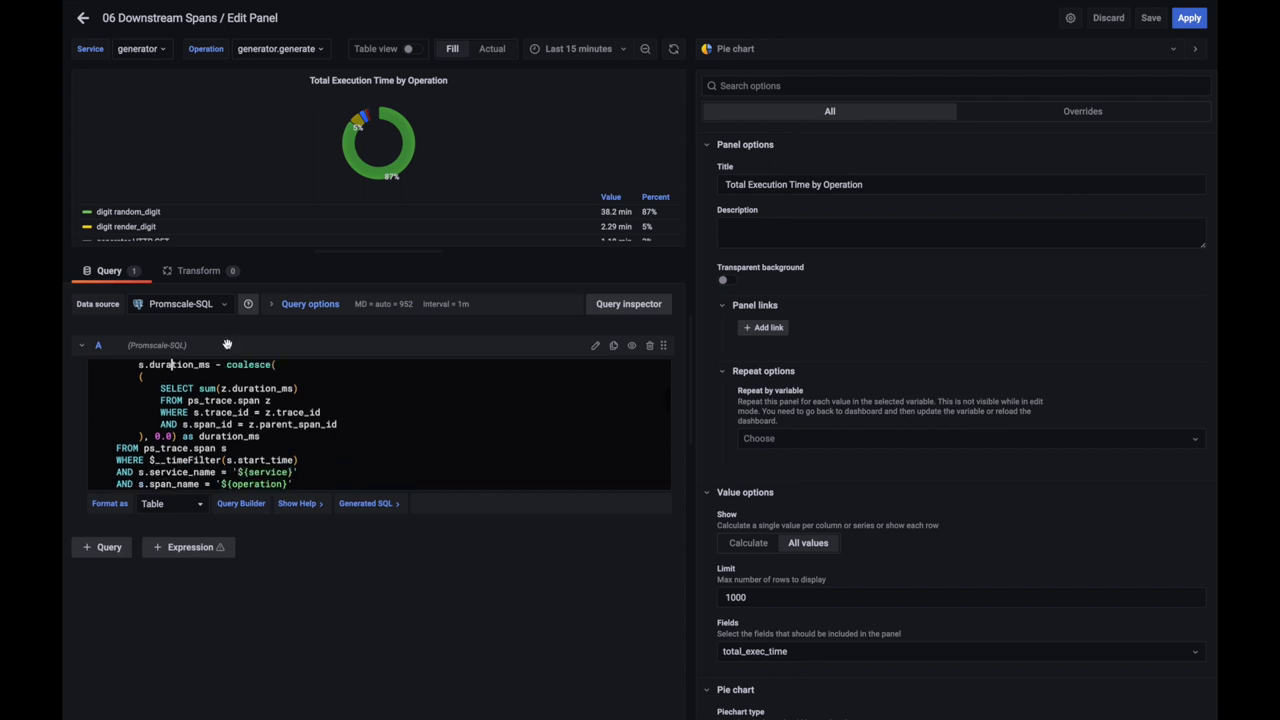
pyautogui.click(84, 19)
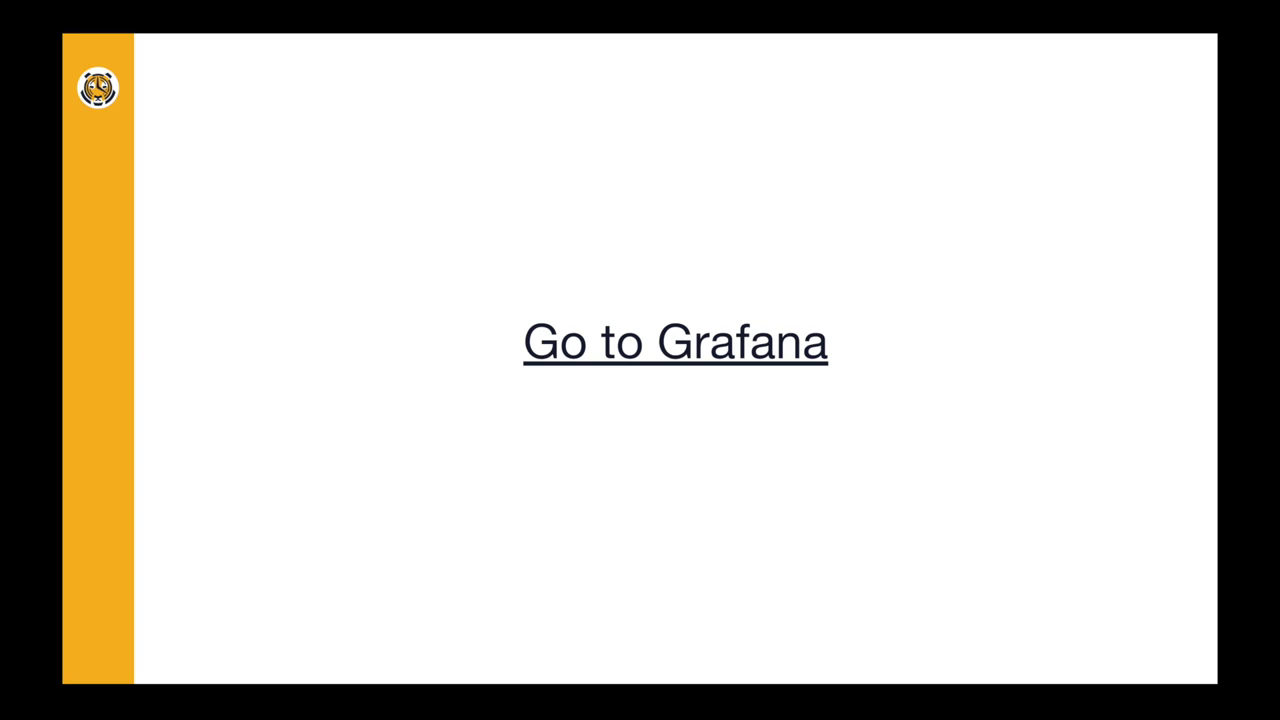
pyautogui.press('Right')
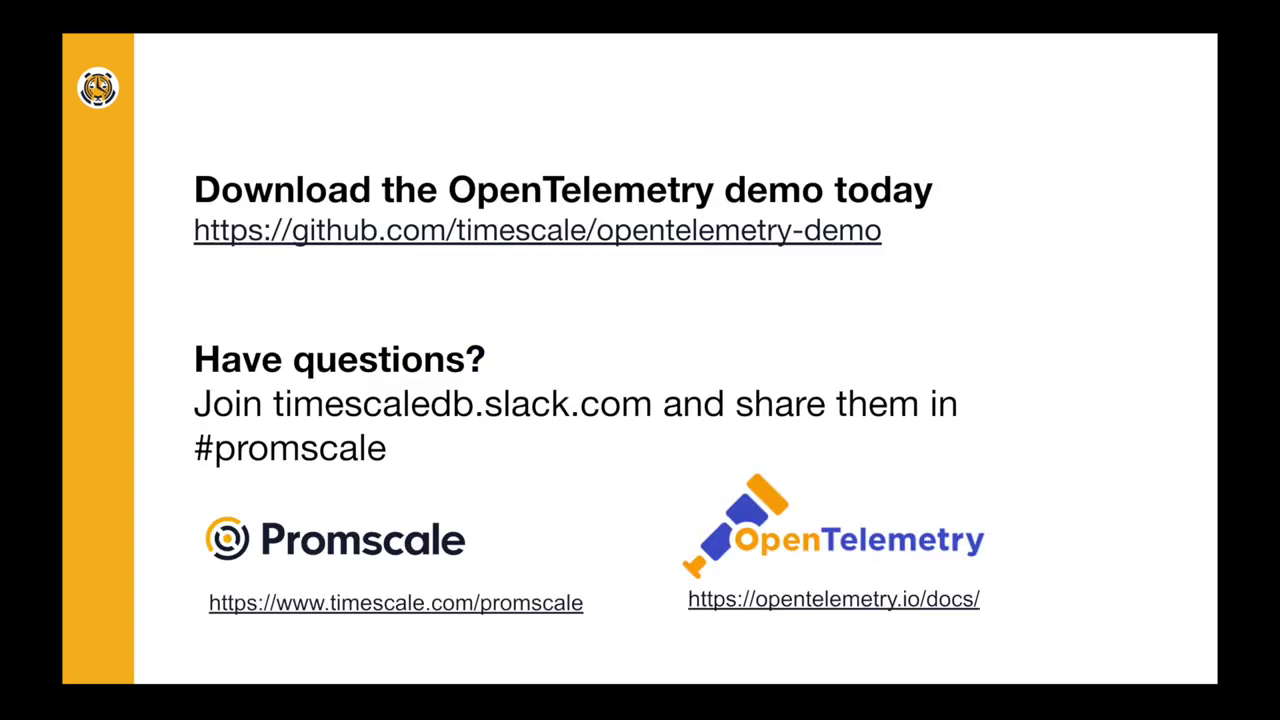